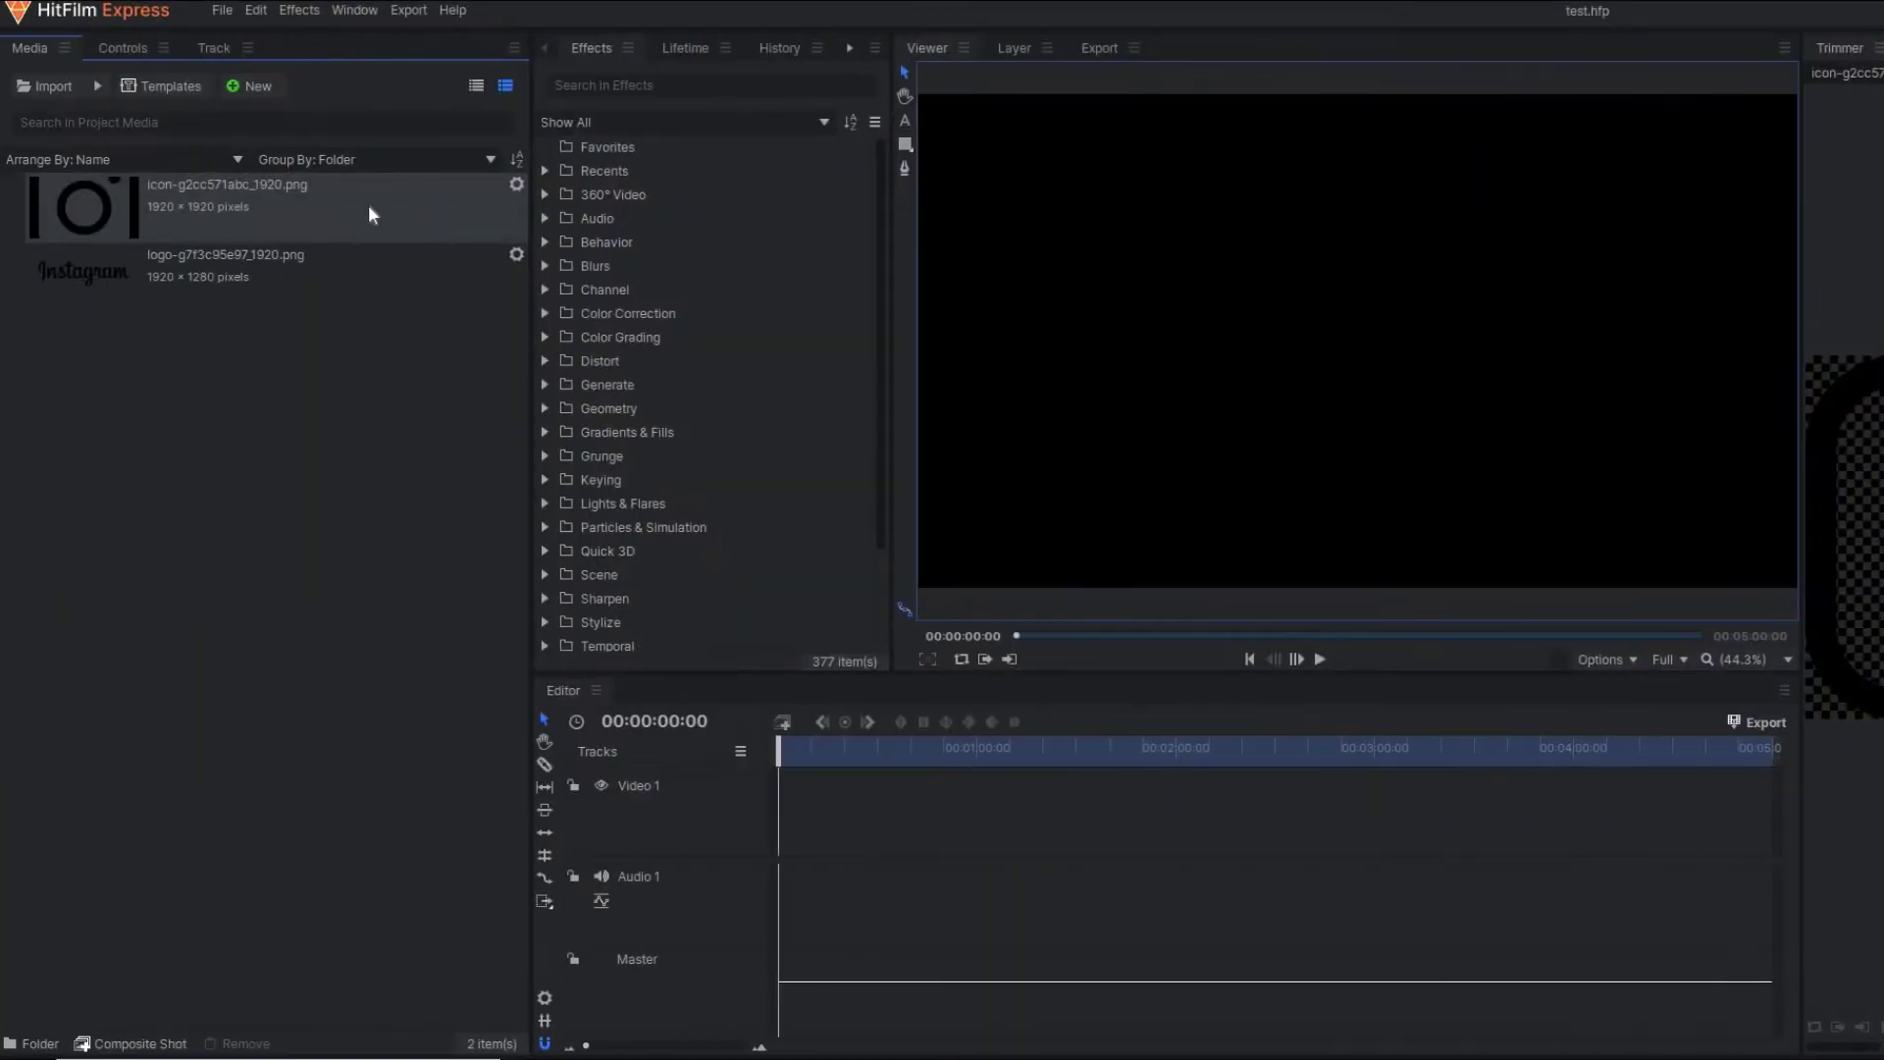
Step: Create a new composite shot from the 1080p Full HD @ 24 fps template with a duration of 00:00:07:00
click(261, 90)
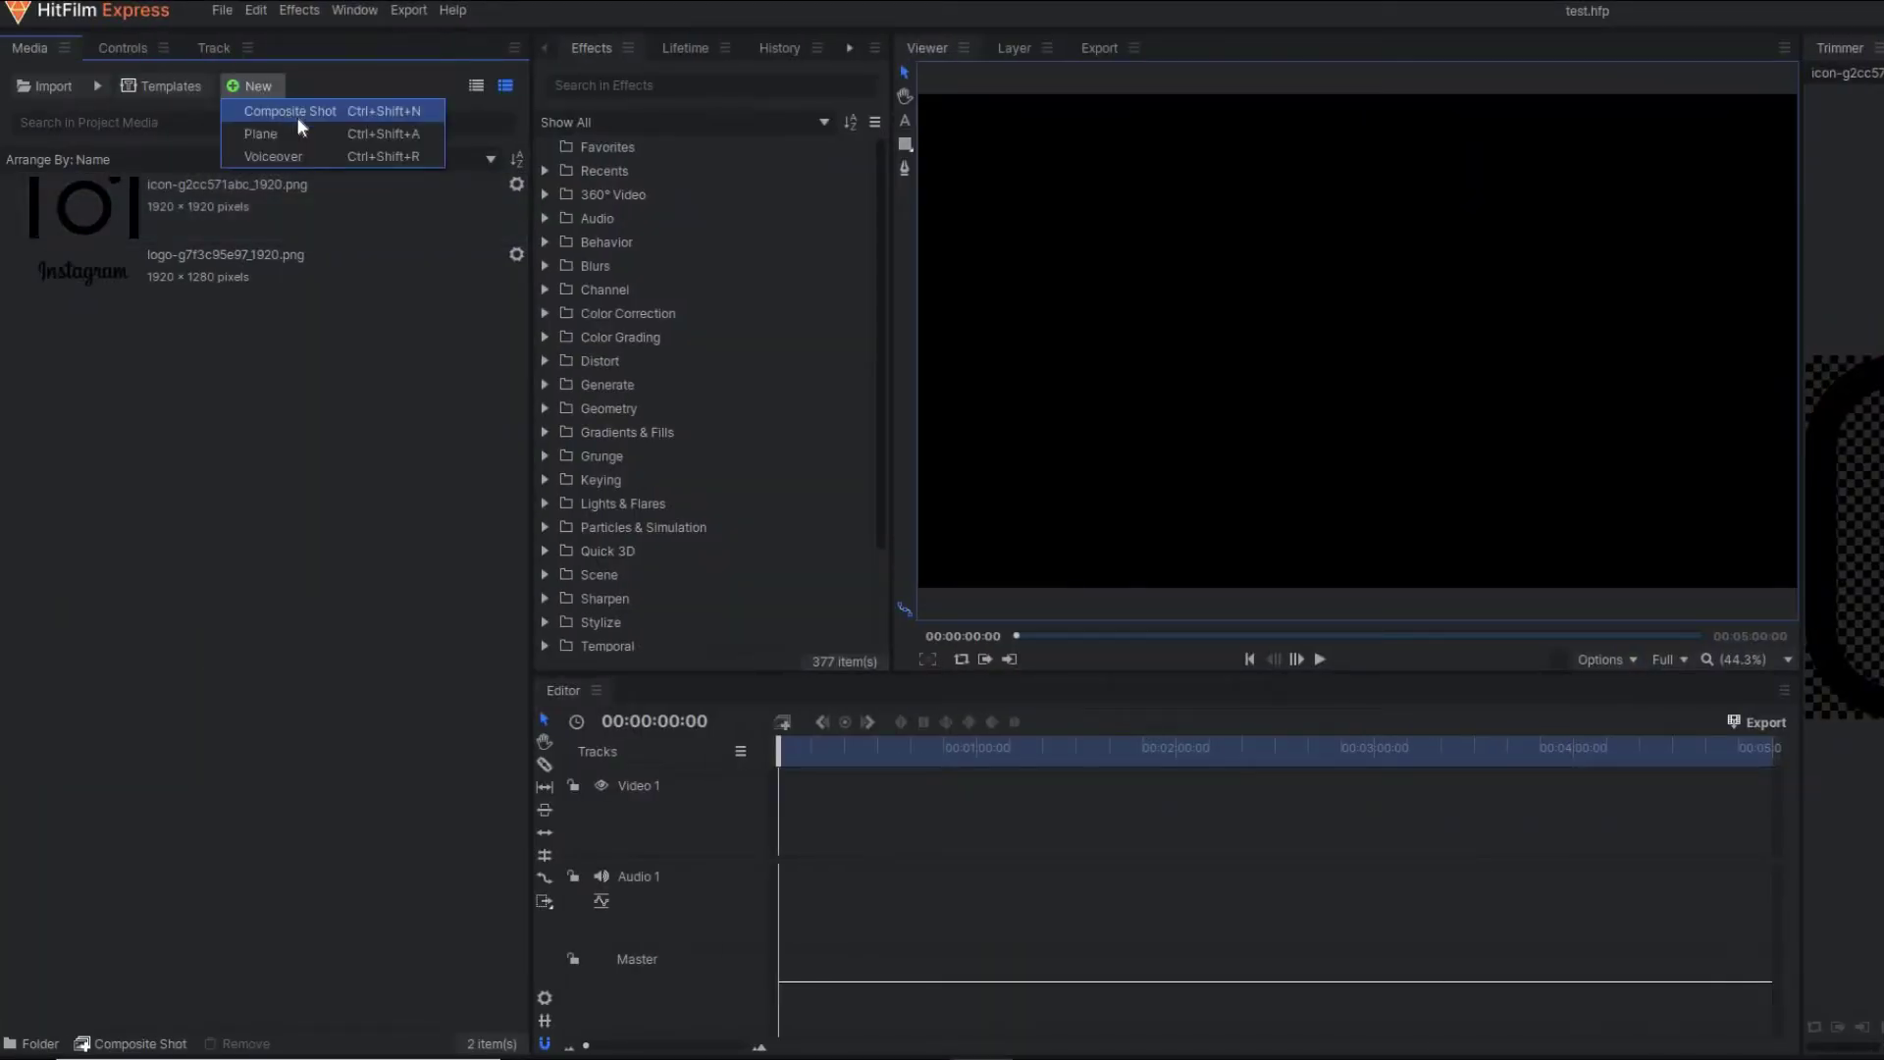
click(297, 112)
click(1045, 316)
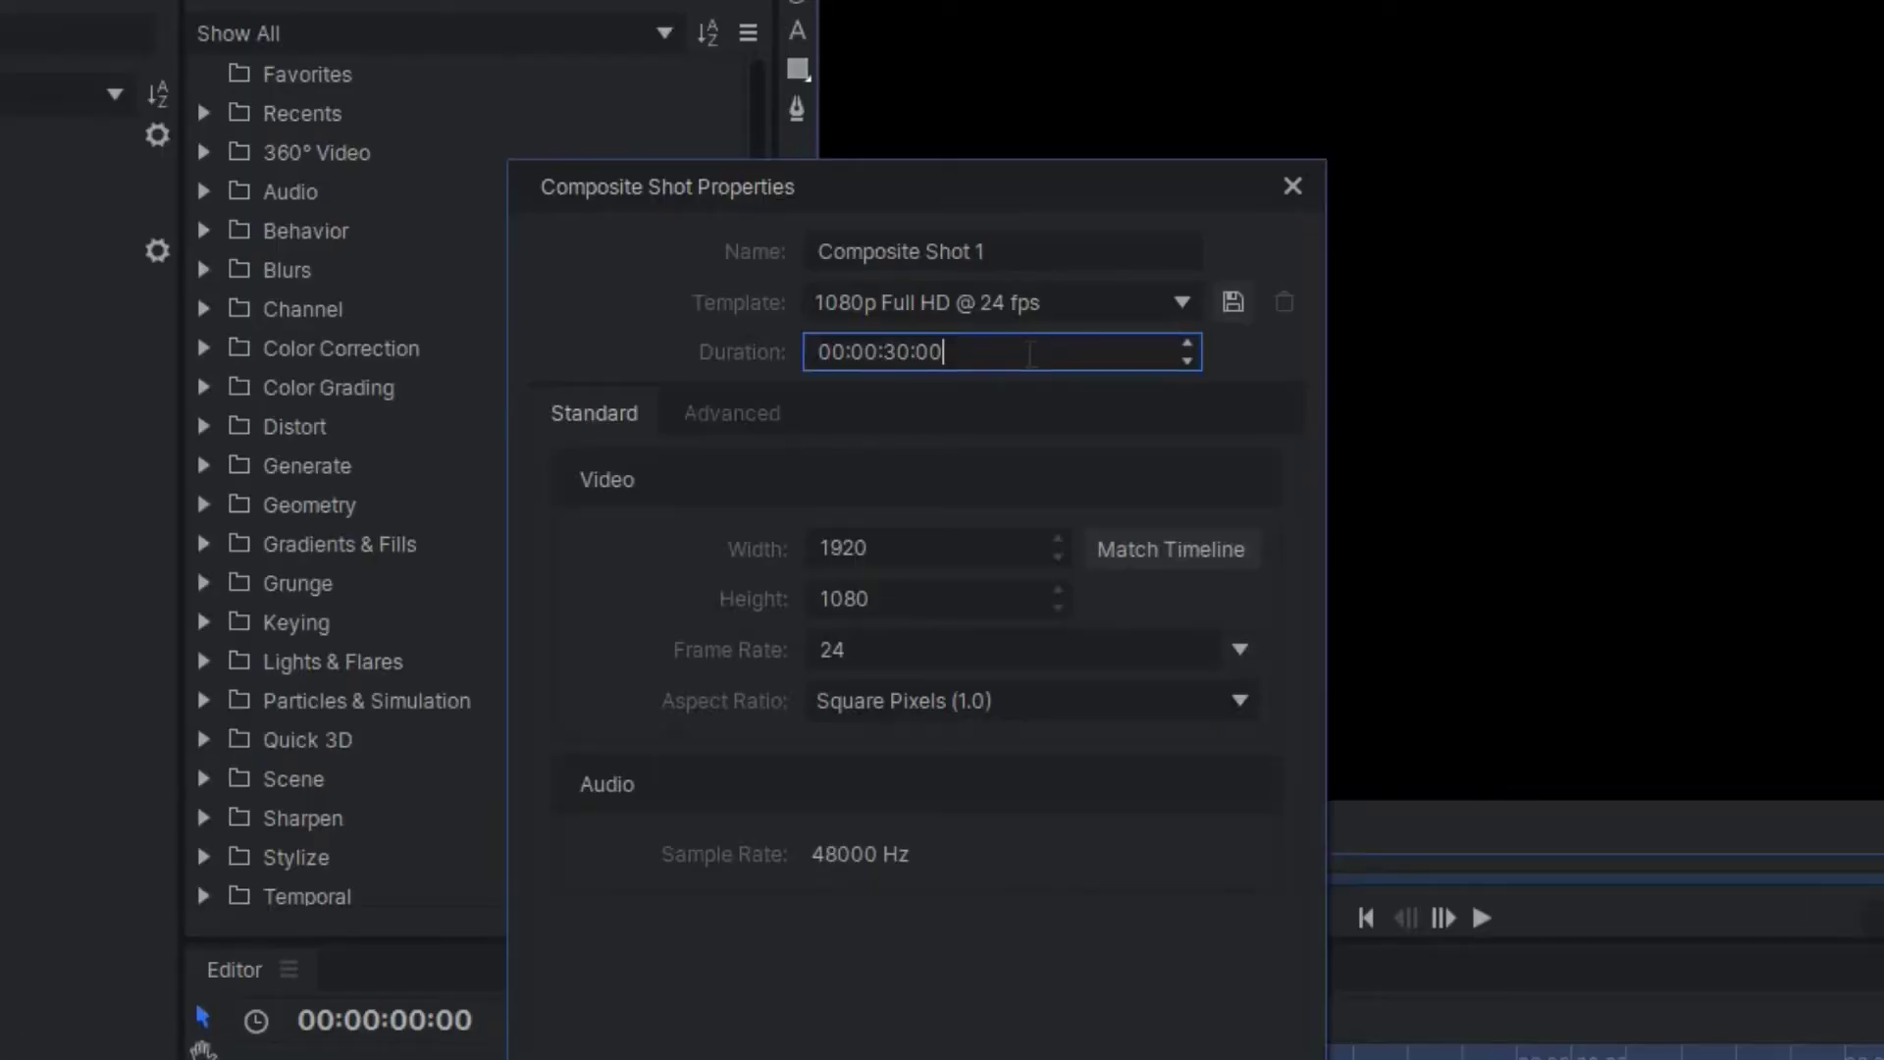
key(BackSpace)
key(BackSpace)
text(07)
key(Return)
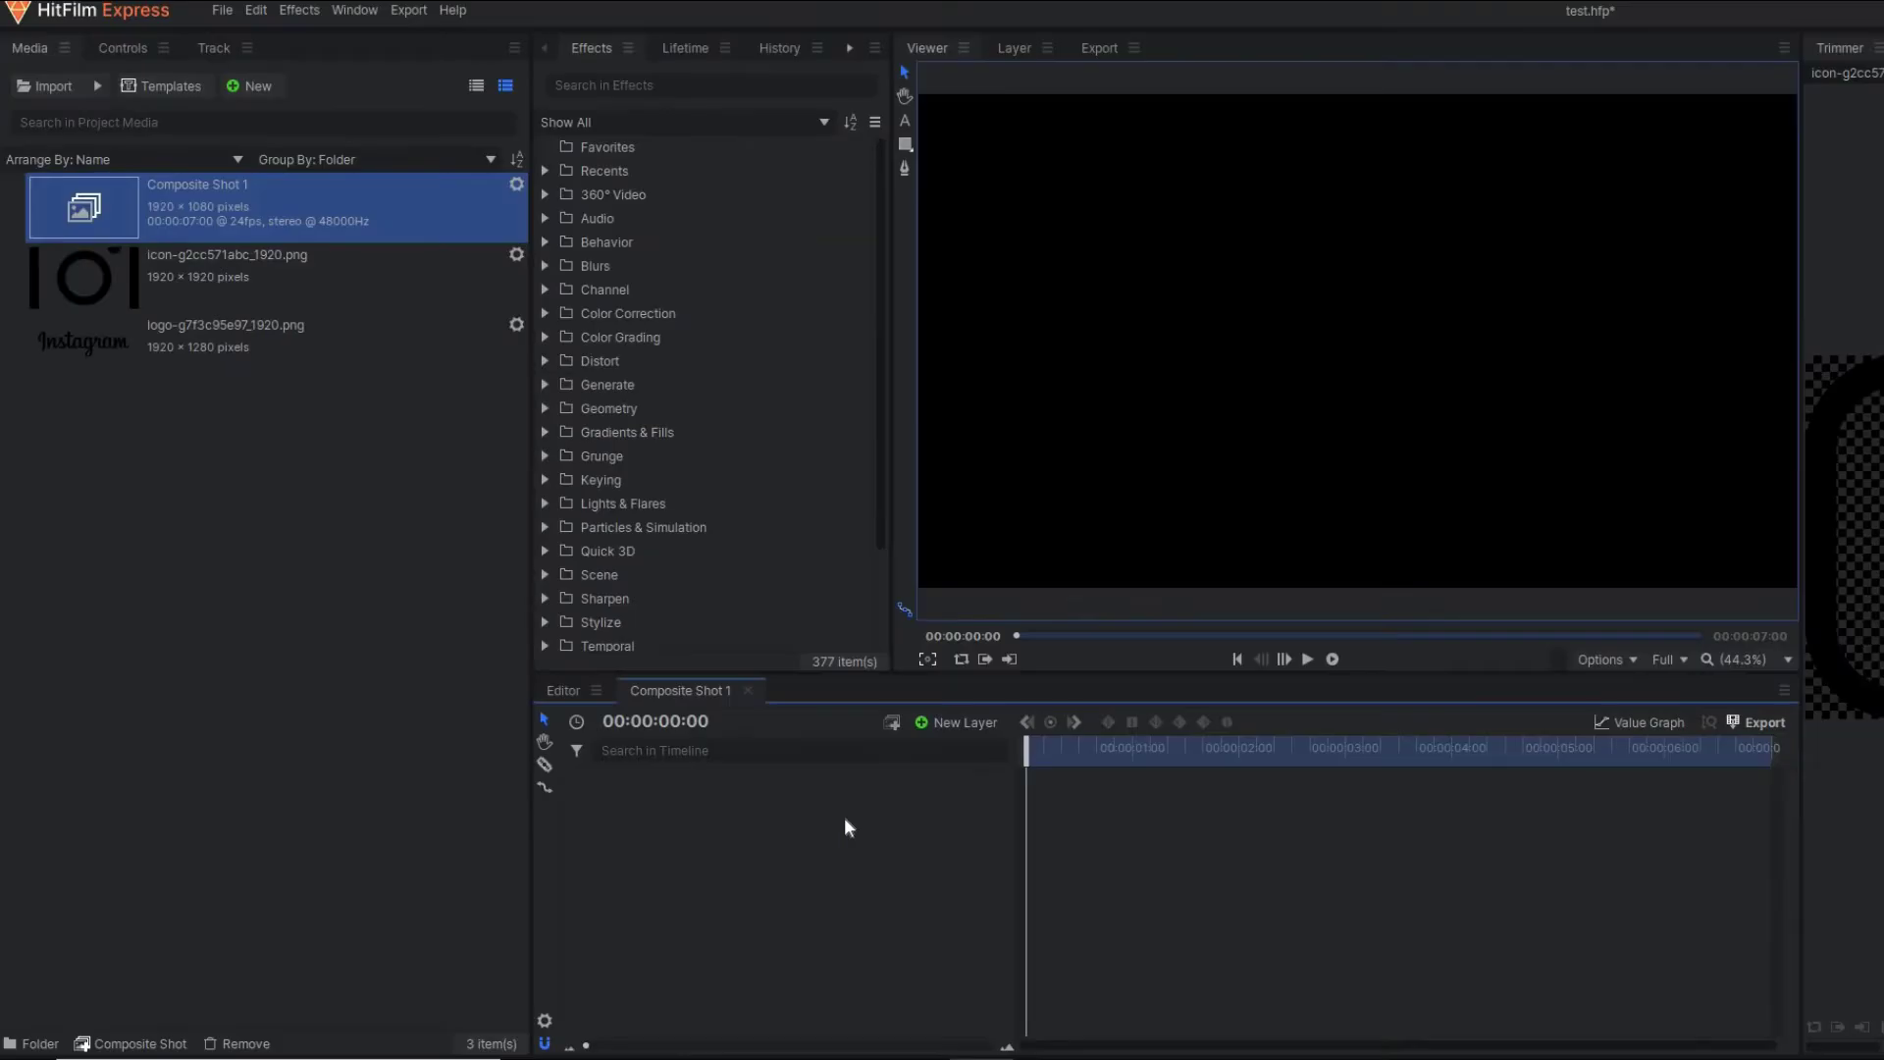
Step: Add a white 1920 × 1080 plane layer to the composite shot as the background
click(944, 720)
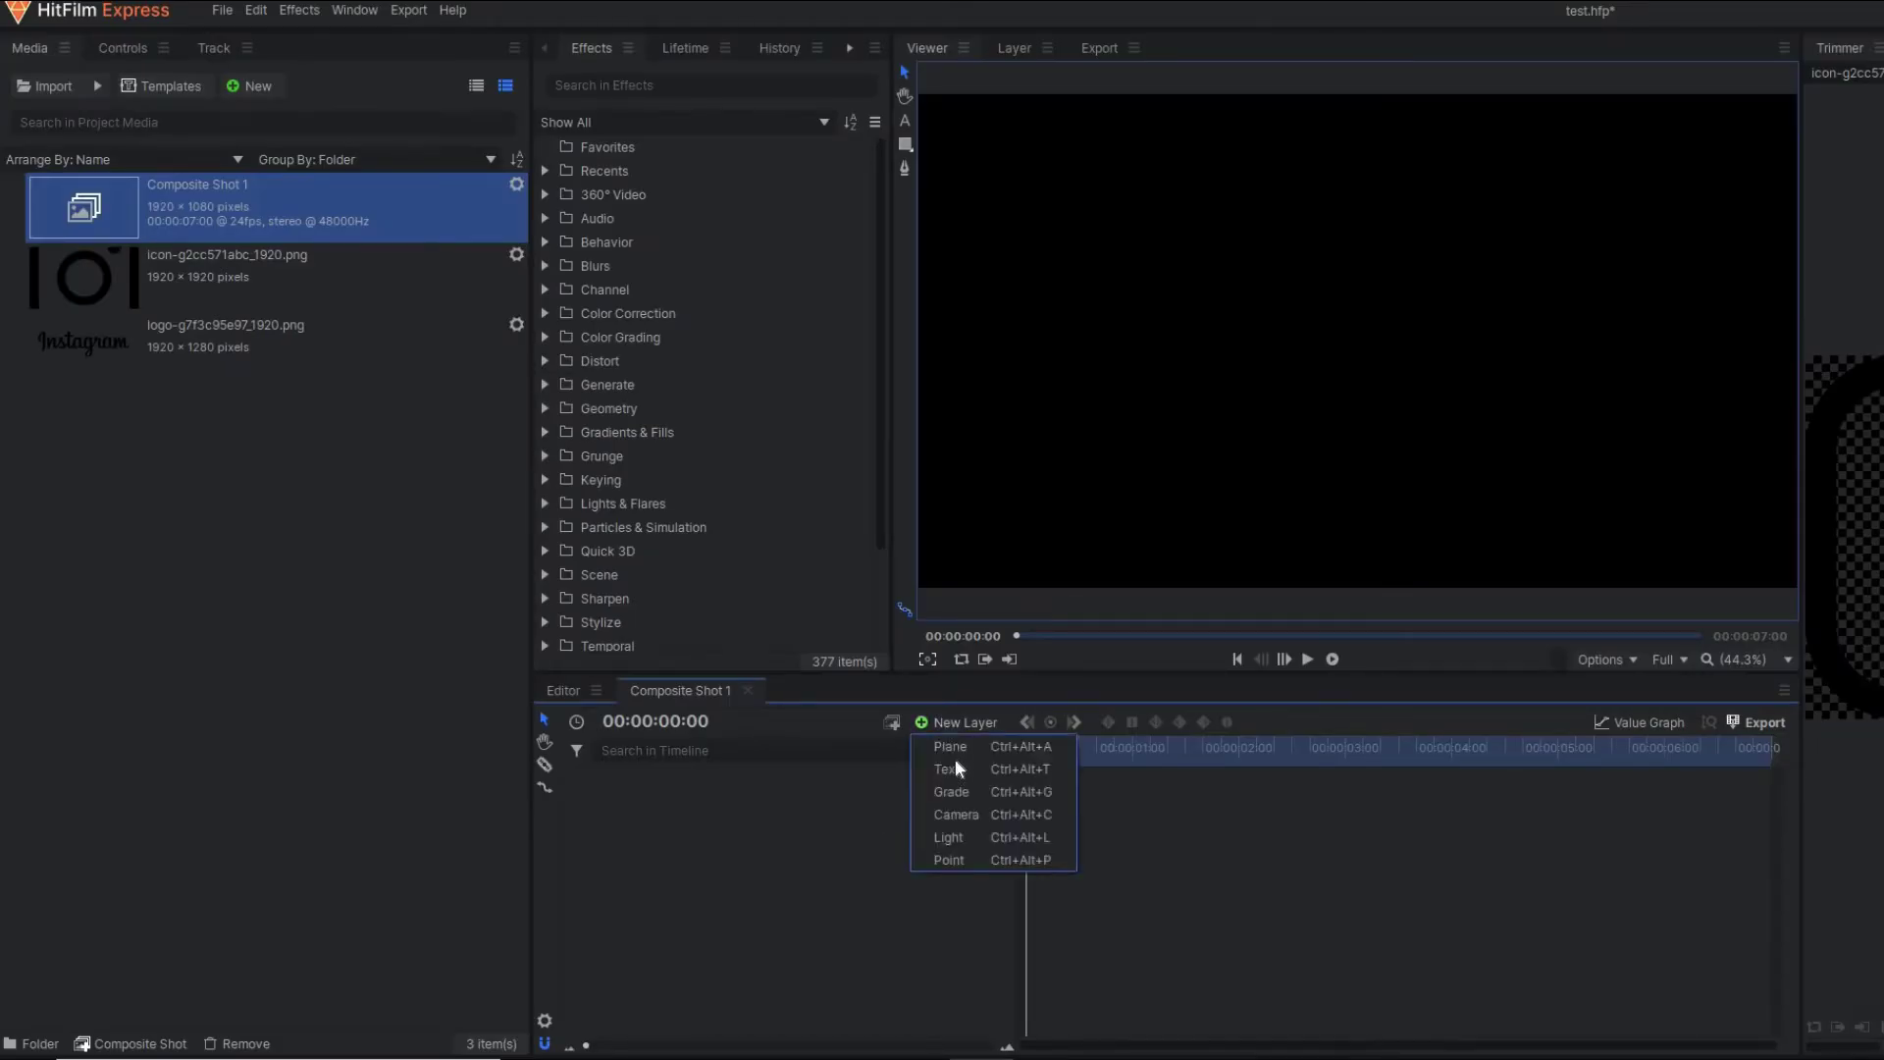
click(951, 752)
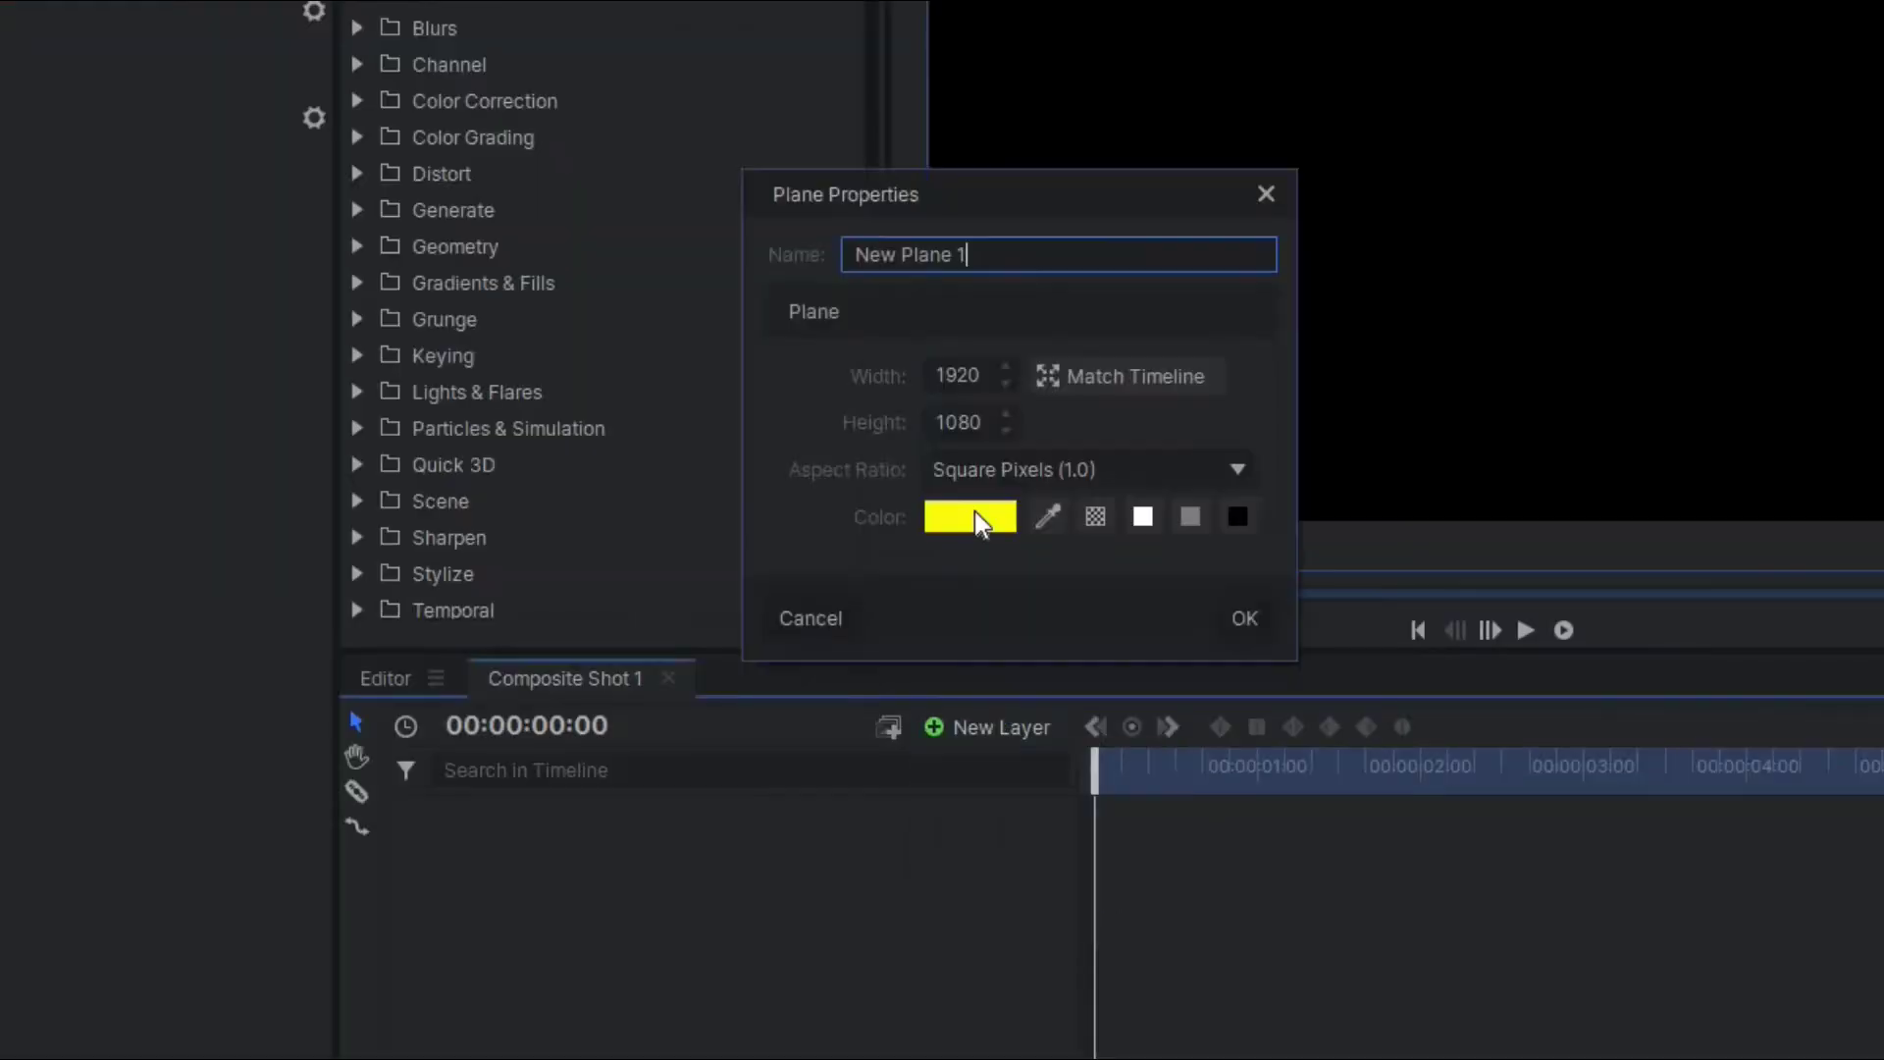
click(974, 510)
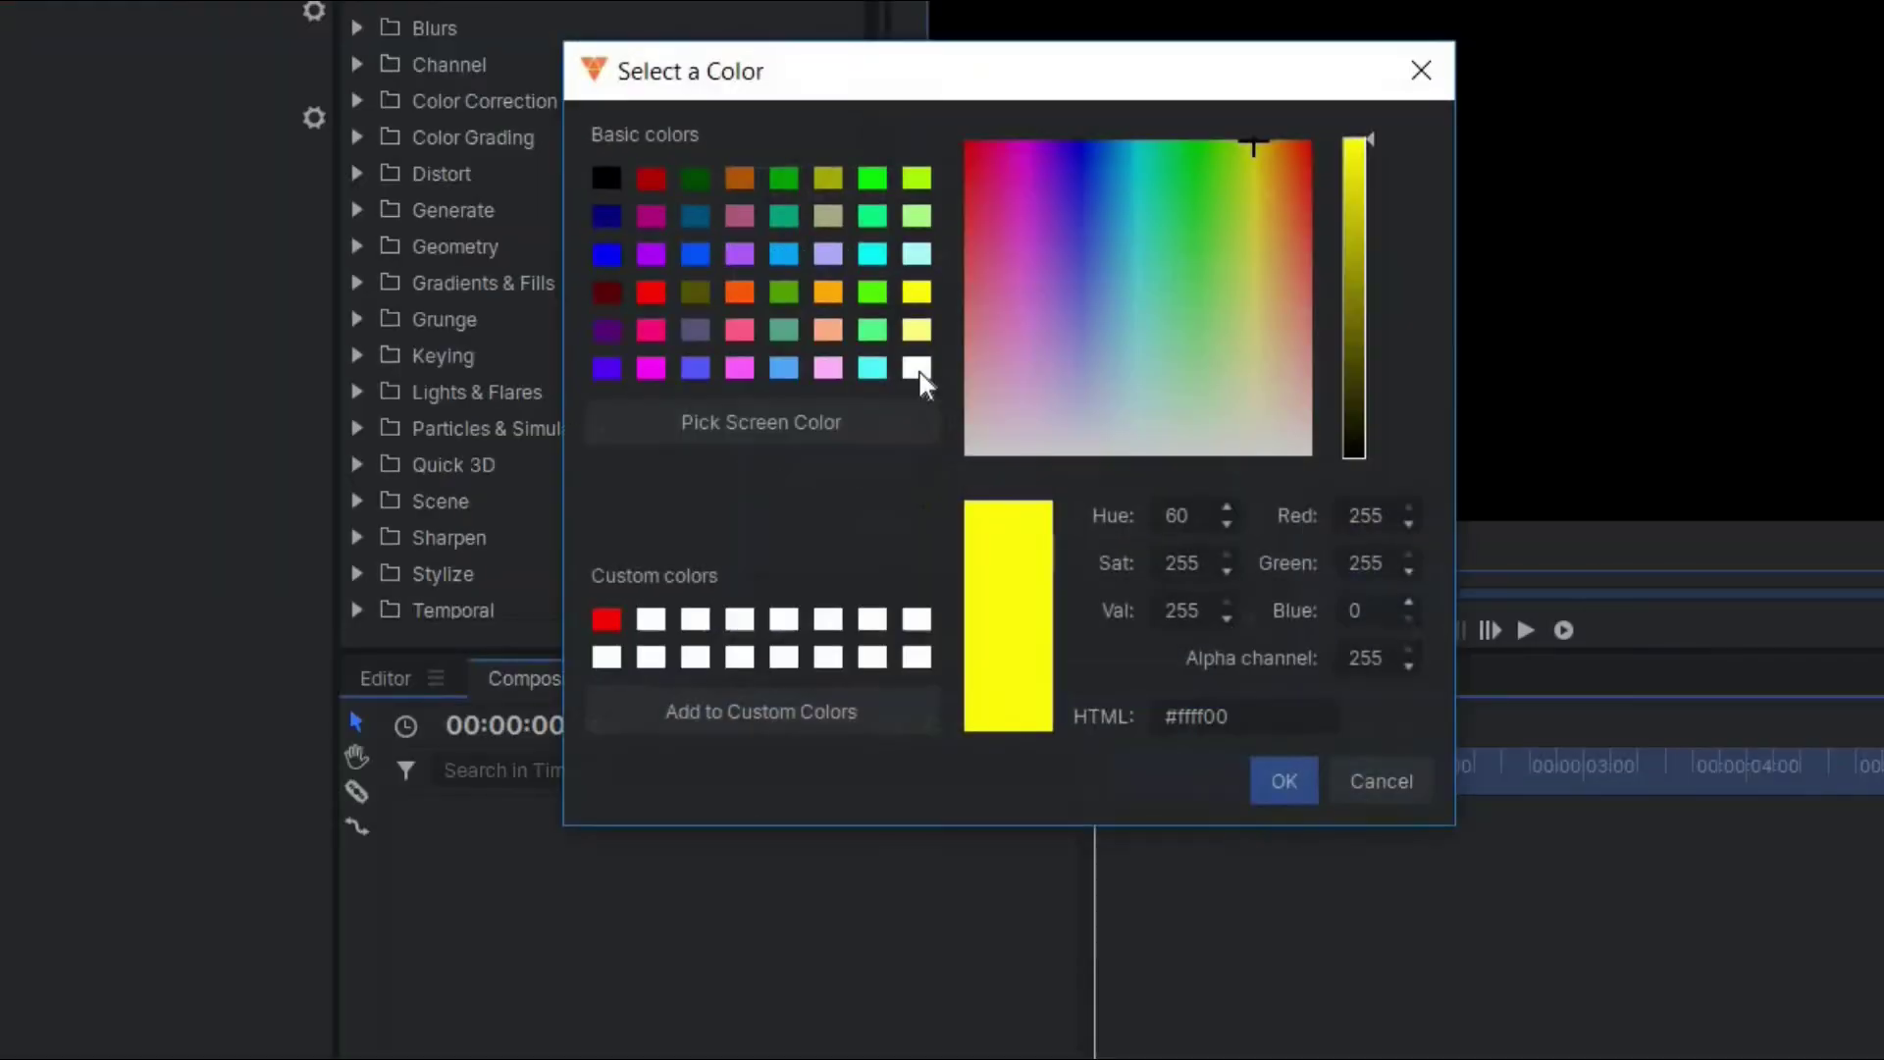
click(917, 367)
click(1286, 781)
click(1260, 621)
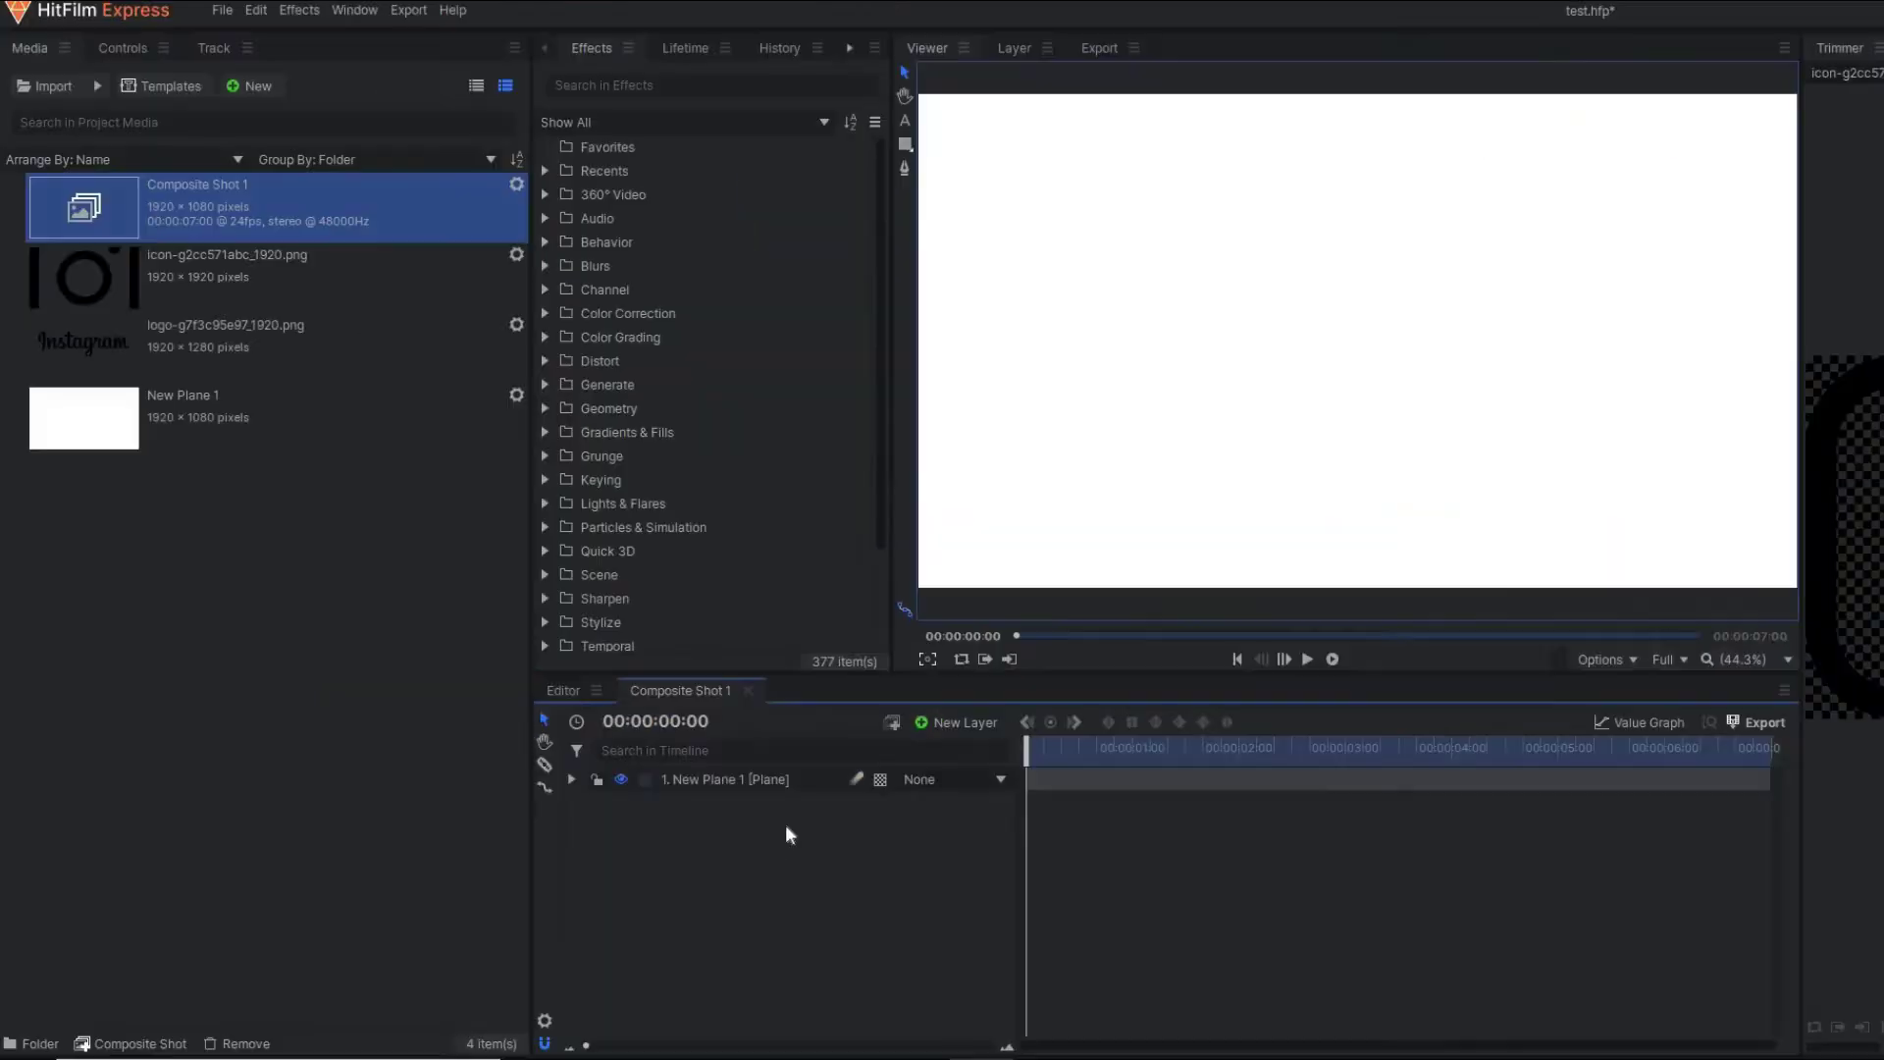
Step: Place the camera icon PNG above the white plane in the timeline and reduce its scale to 13%
drag(236, 283, 703, 771)
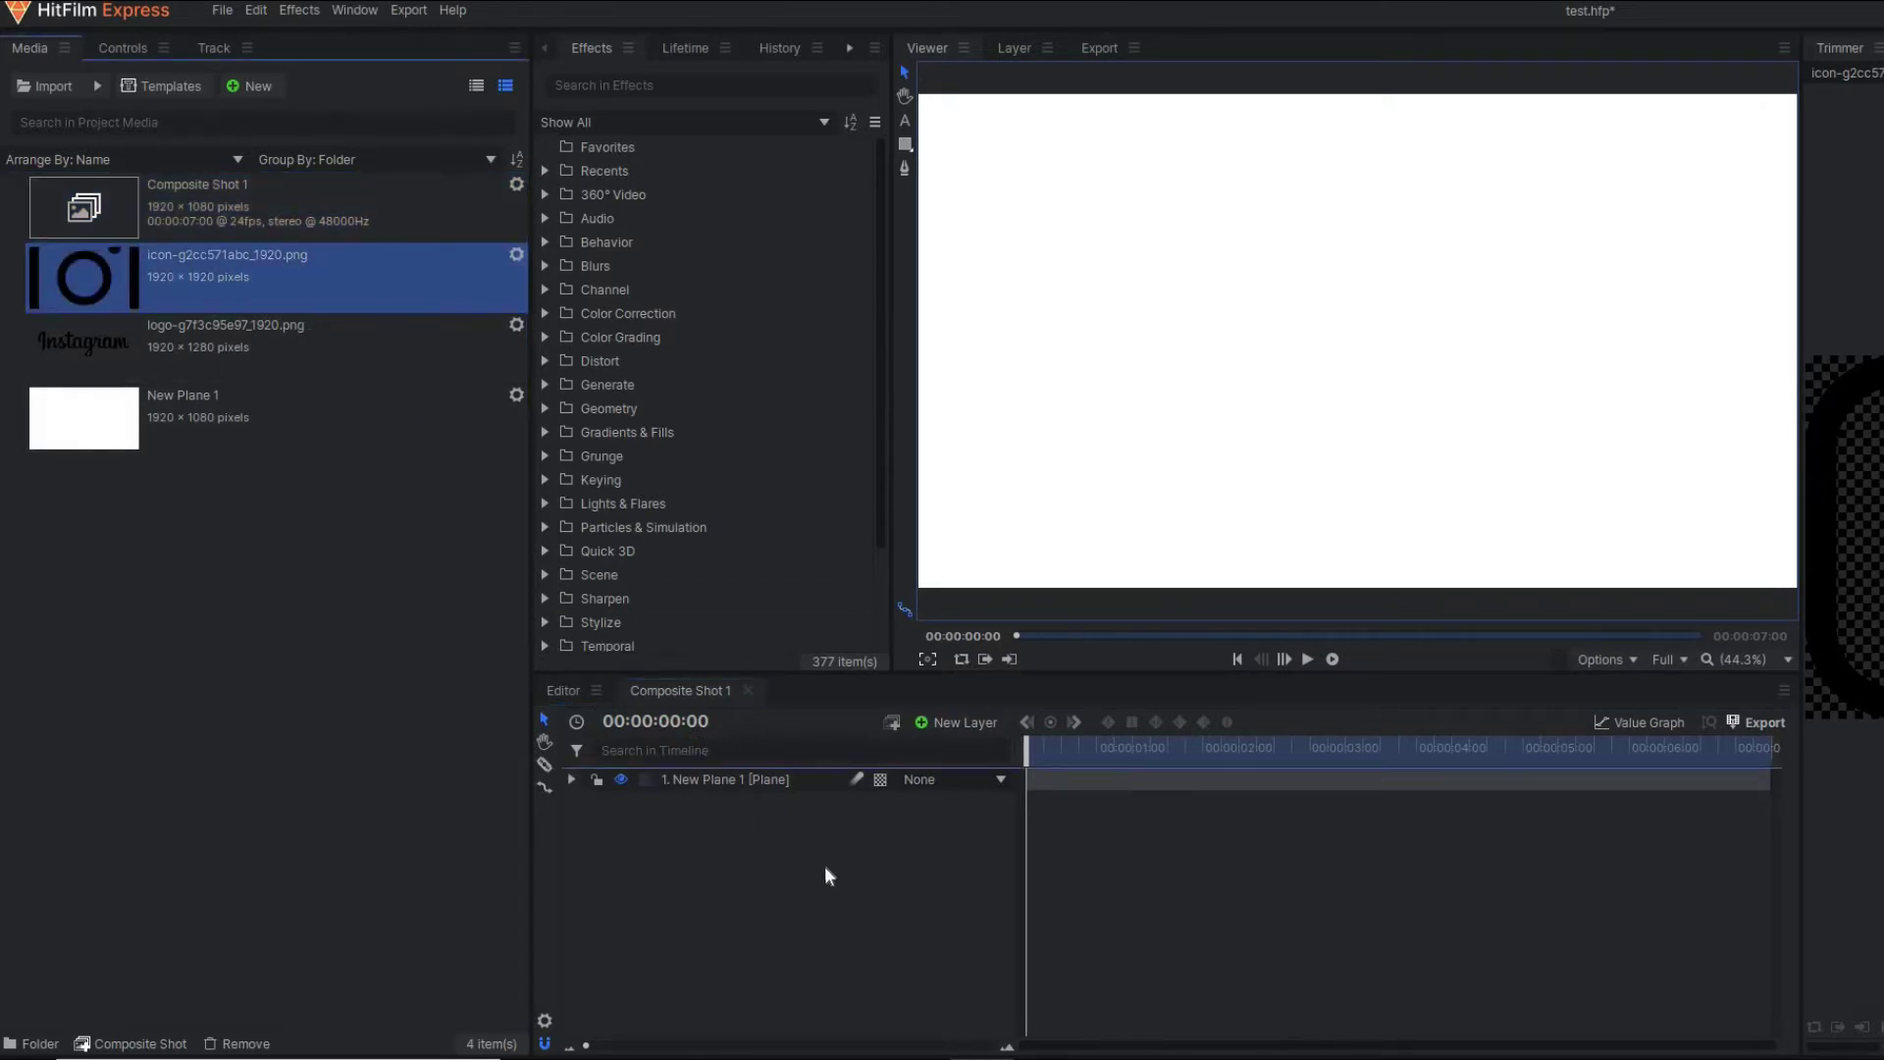
drag(824, 875, 626, 786)
click(571, 779)
click(592, 851)
drag(940, 946, 864, 942)
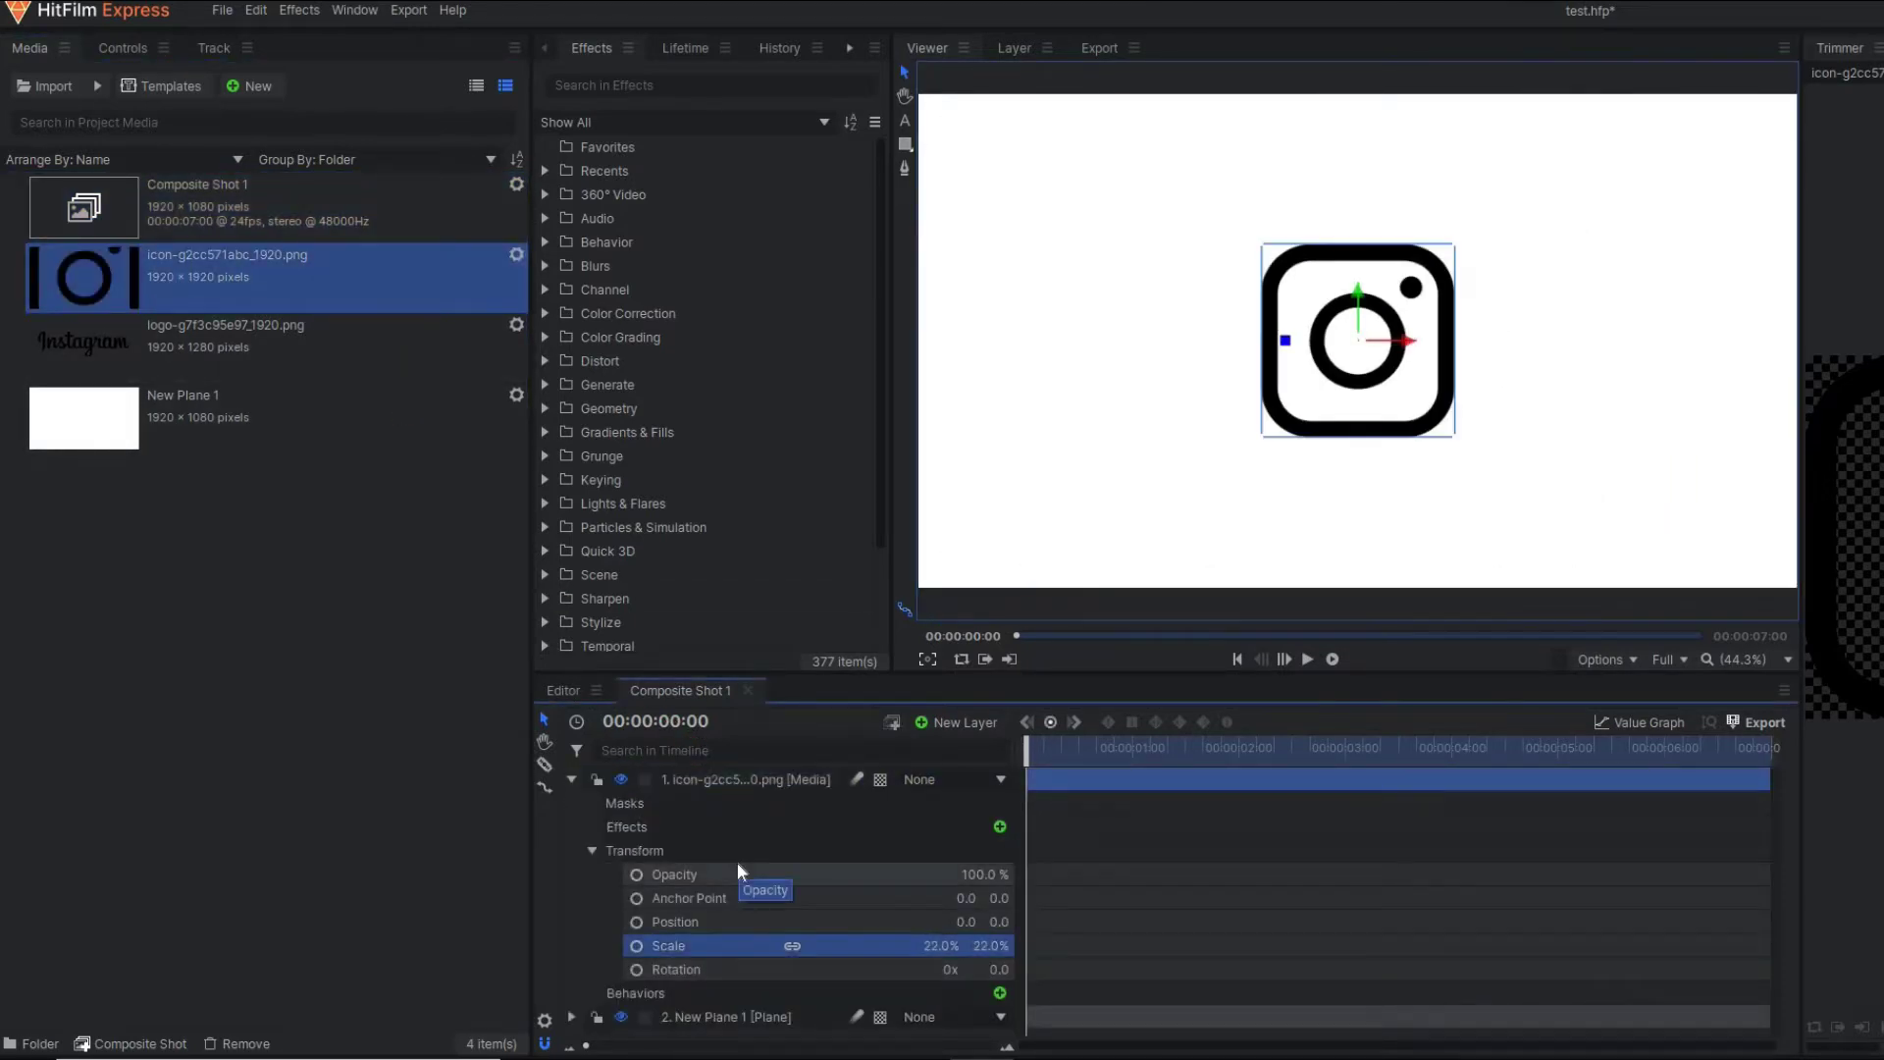
click(571, 779)
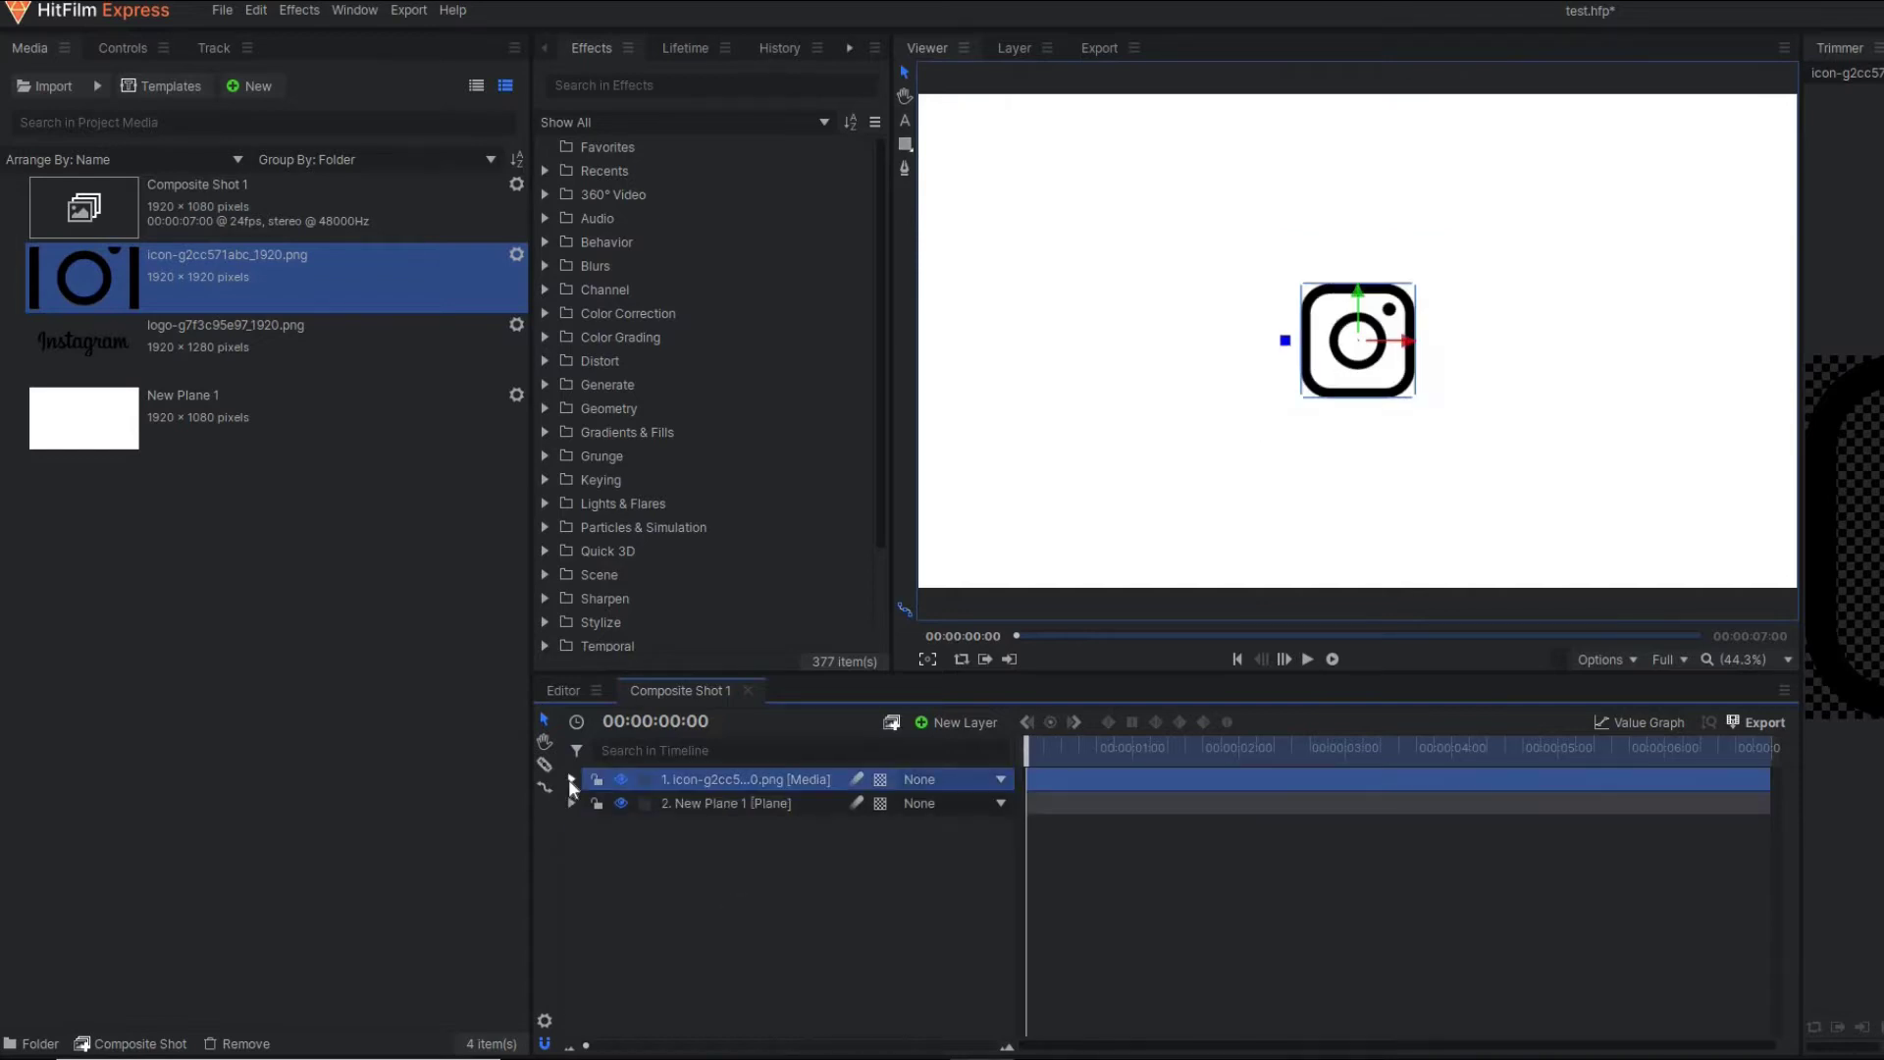
Step: Reduce the icon's scale to 10%, try moving it about 239 px left of centre, and undo the move
click(571, 779)
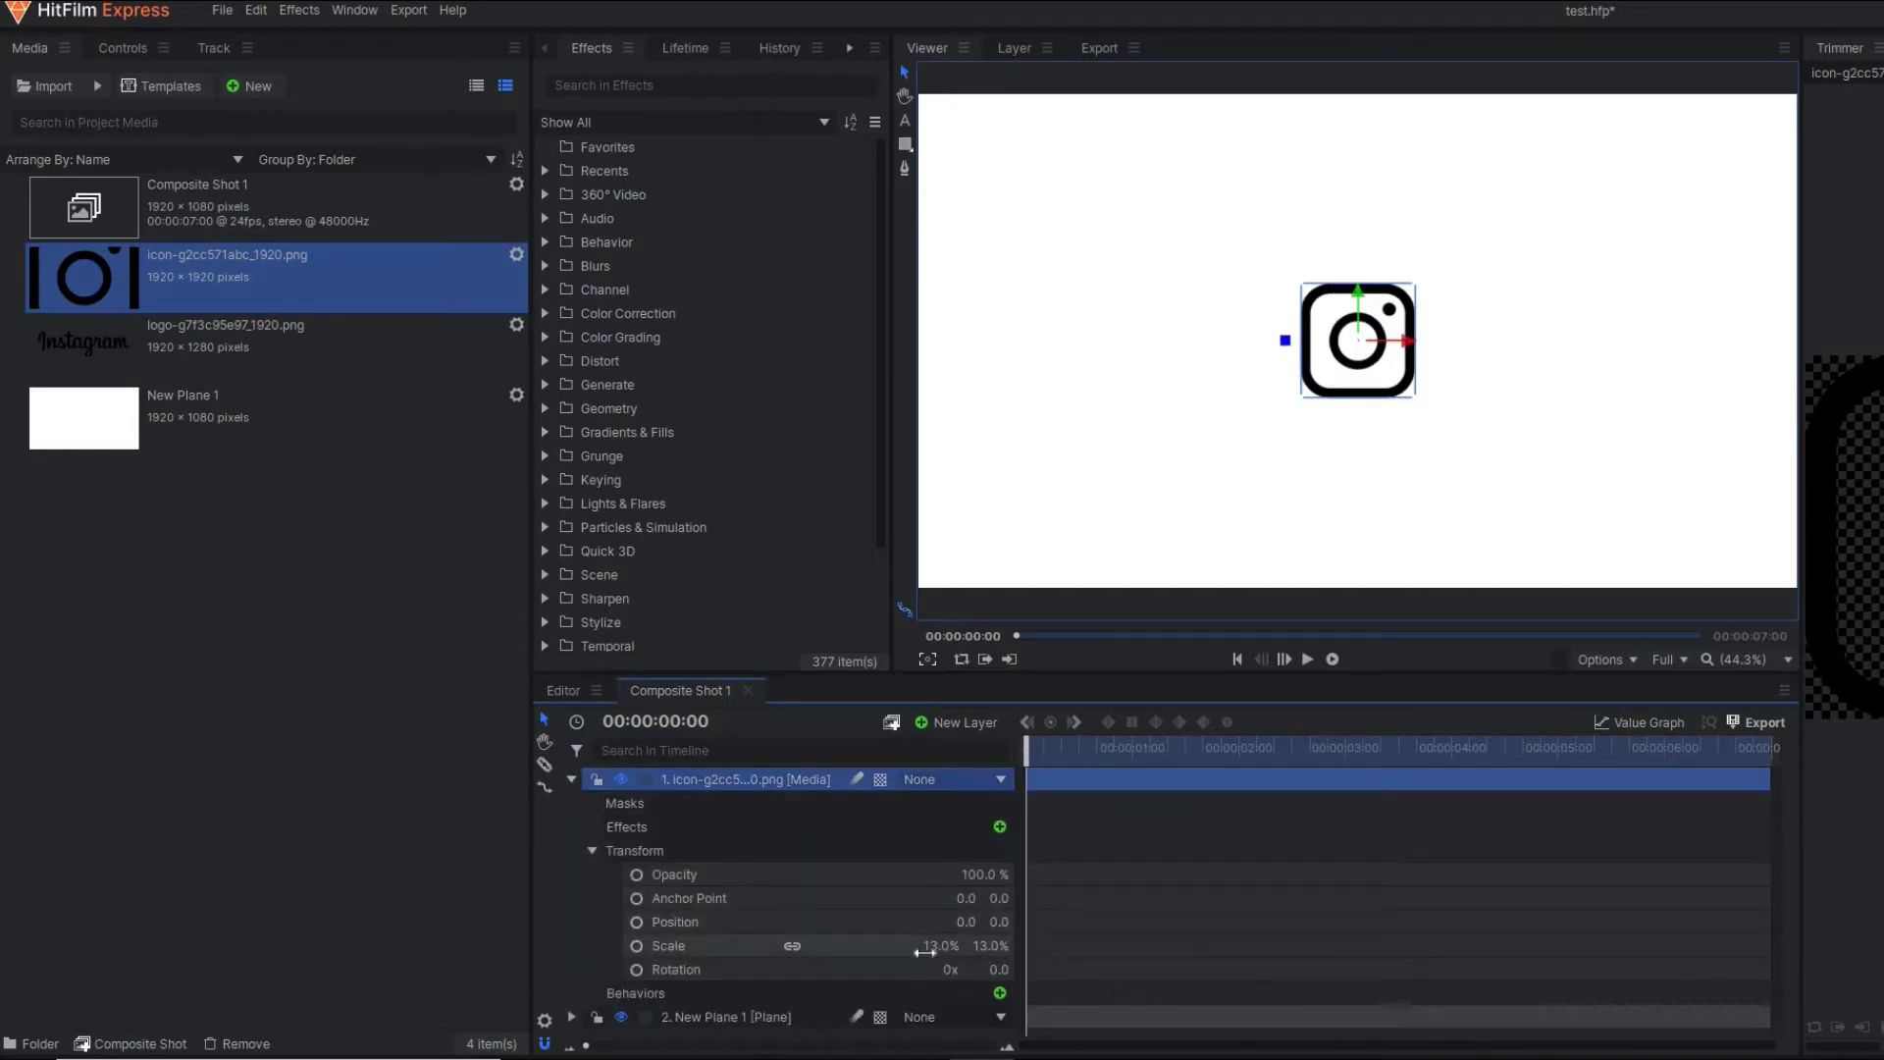
mouse_move(941, 946)
mouse_down()
mouse_move(1315, 946)
mouse_move(937, 946)
mouse_up()
drag(1359, 350, 1251, 355)
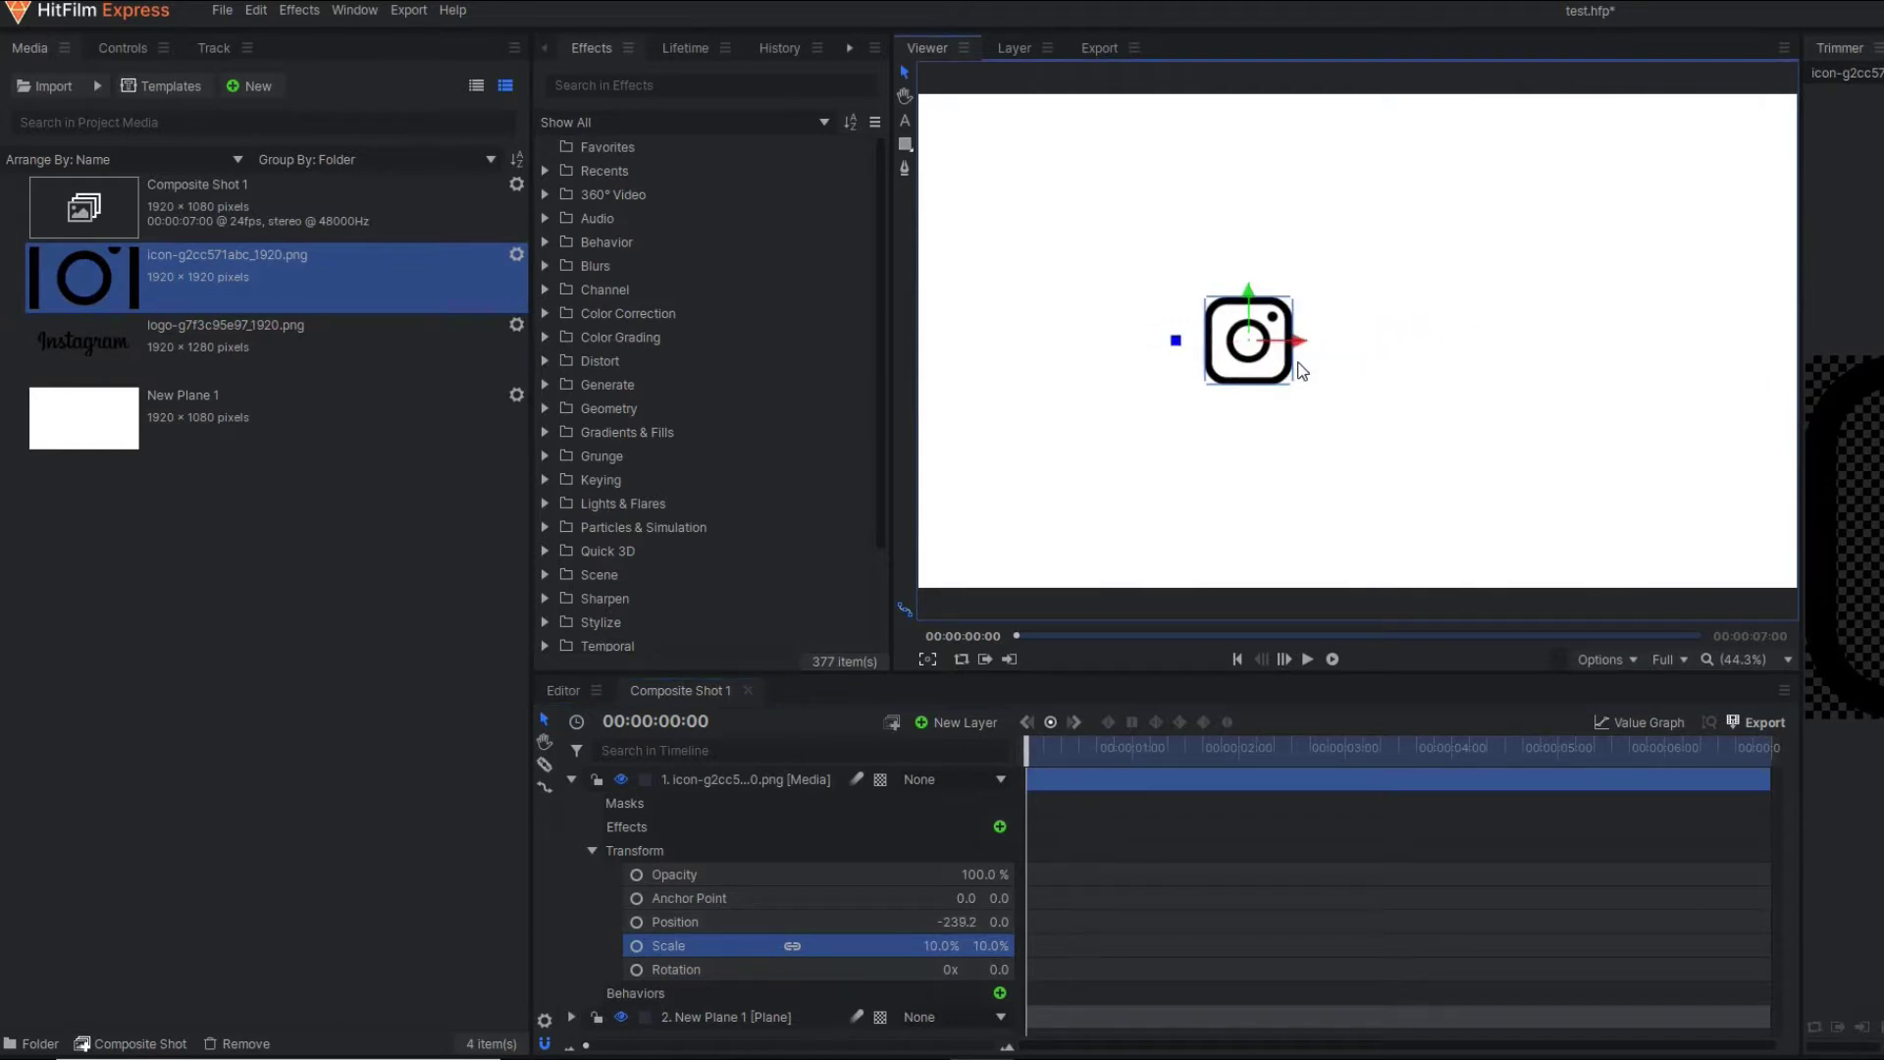
key(ctrl+z)
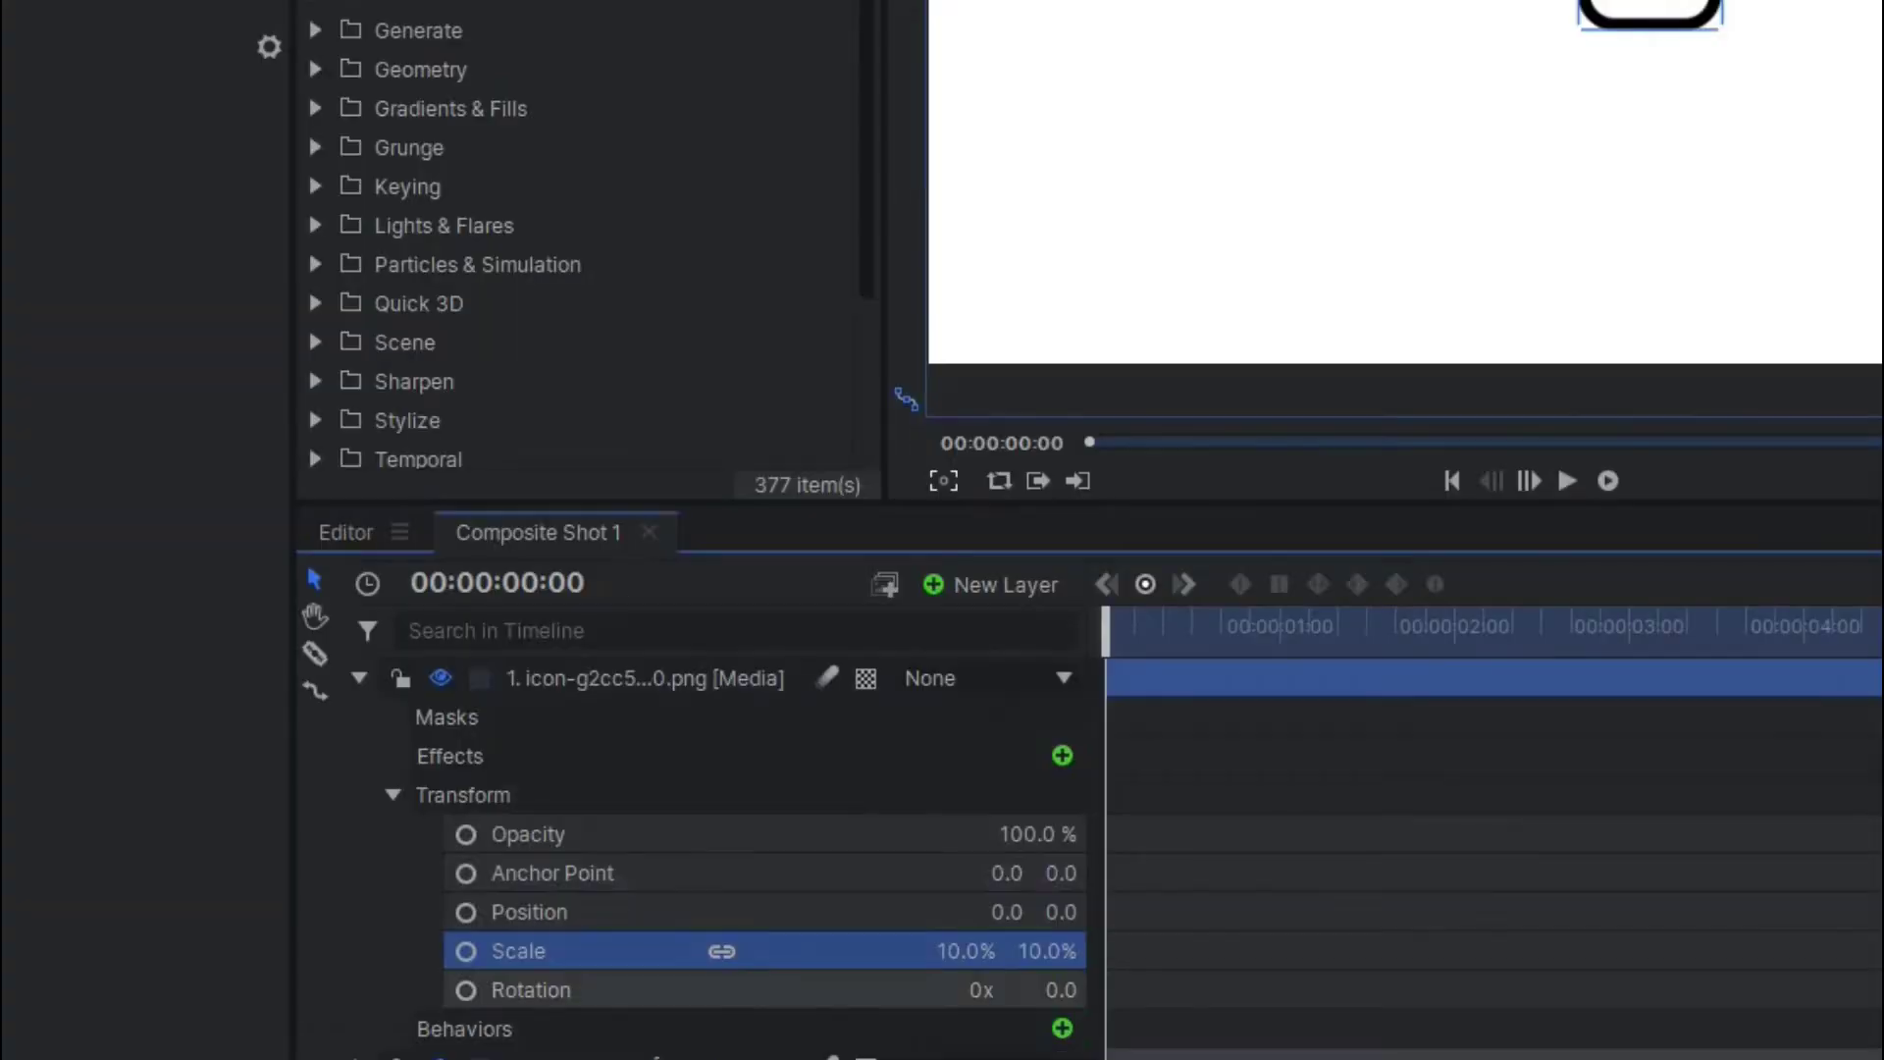
Step: Animate the icon's scale with keyframes from 366% at 00:00:00:00 down to 12% at 00:00:01:05
drag(966, 950, 1443, 951)
drag(1129, 951, 1160, 951)
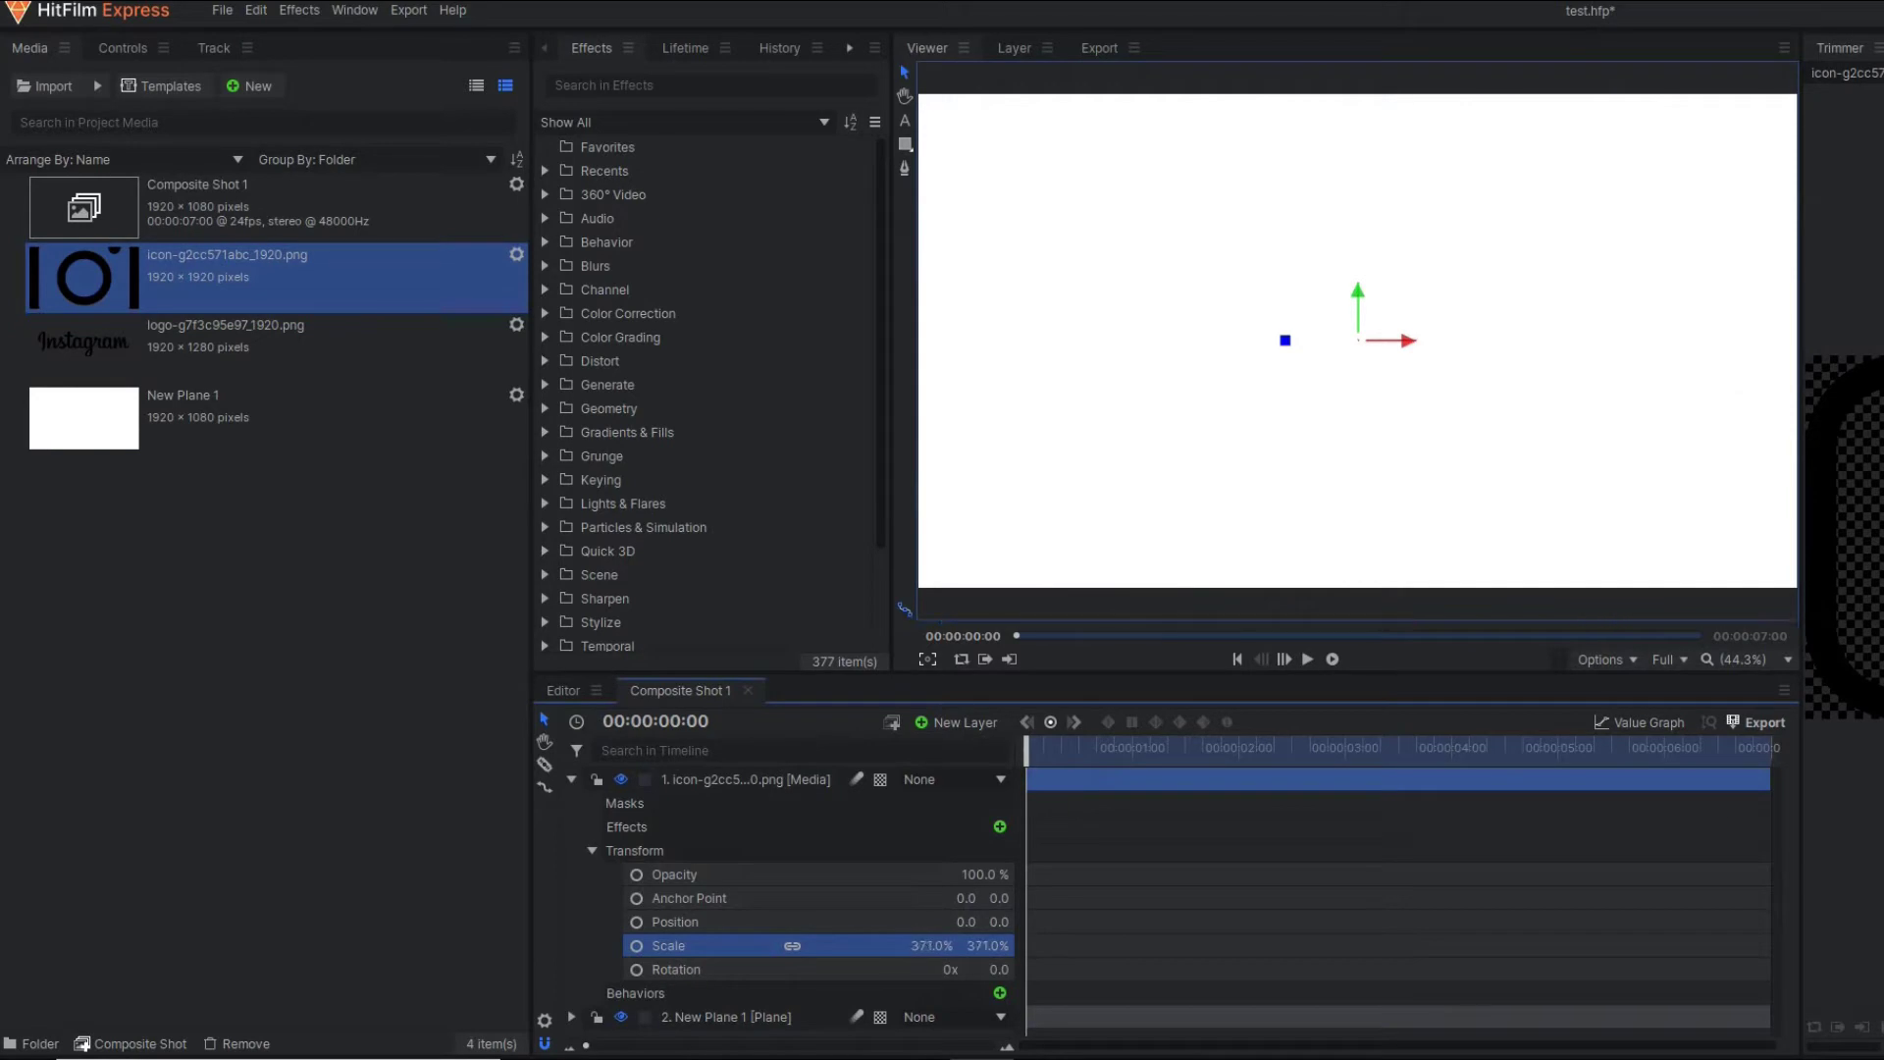
click(637, 946)
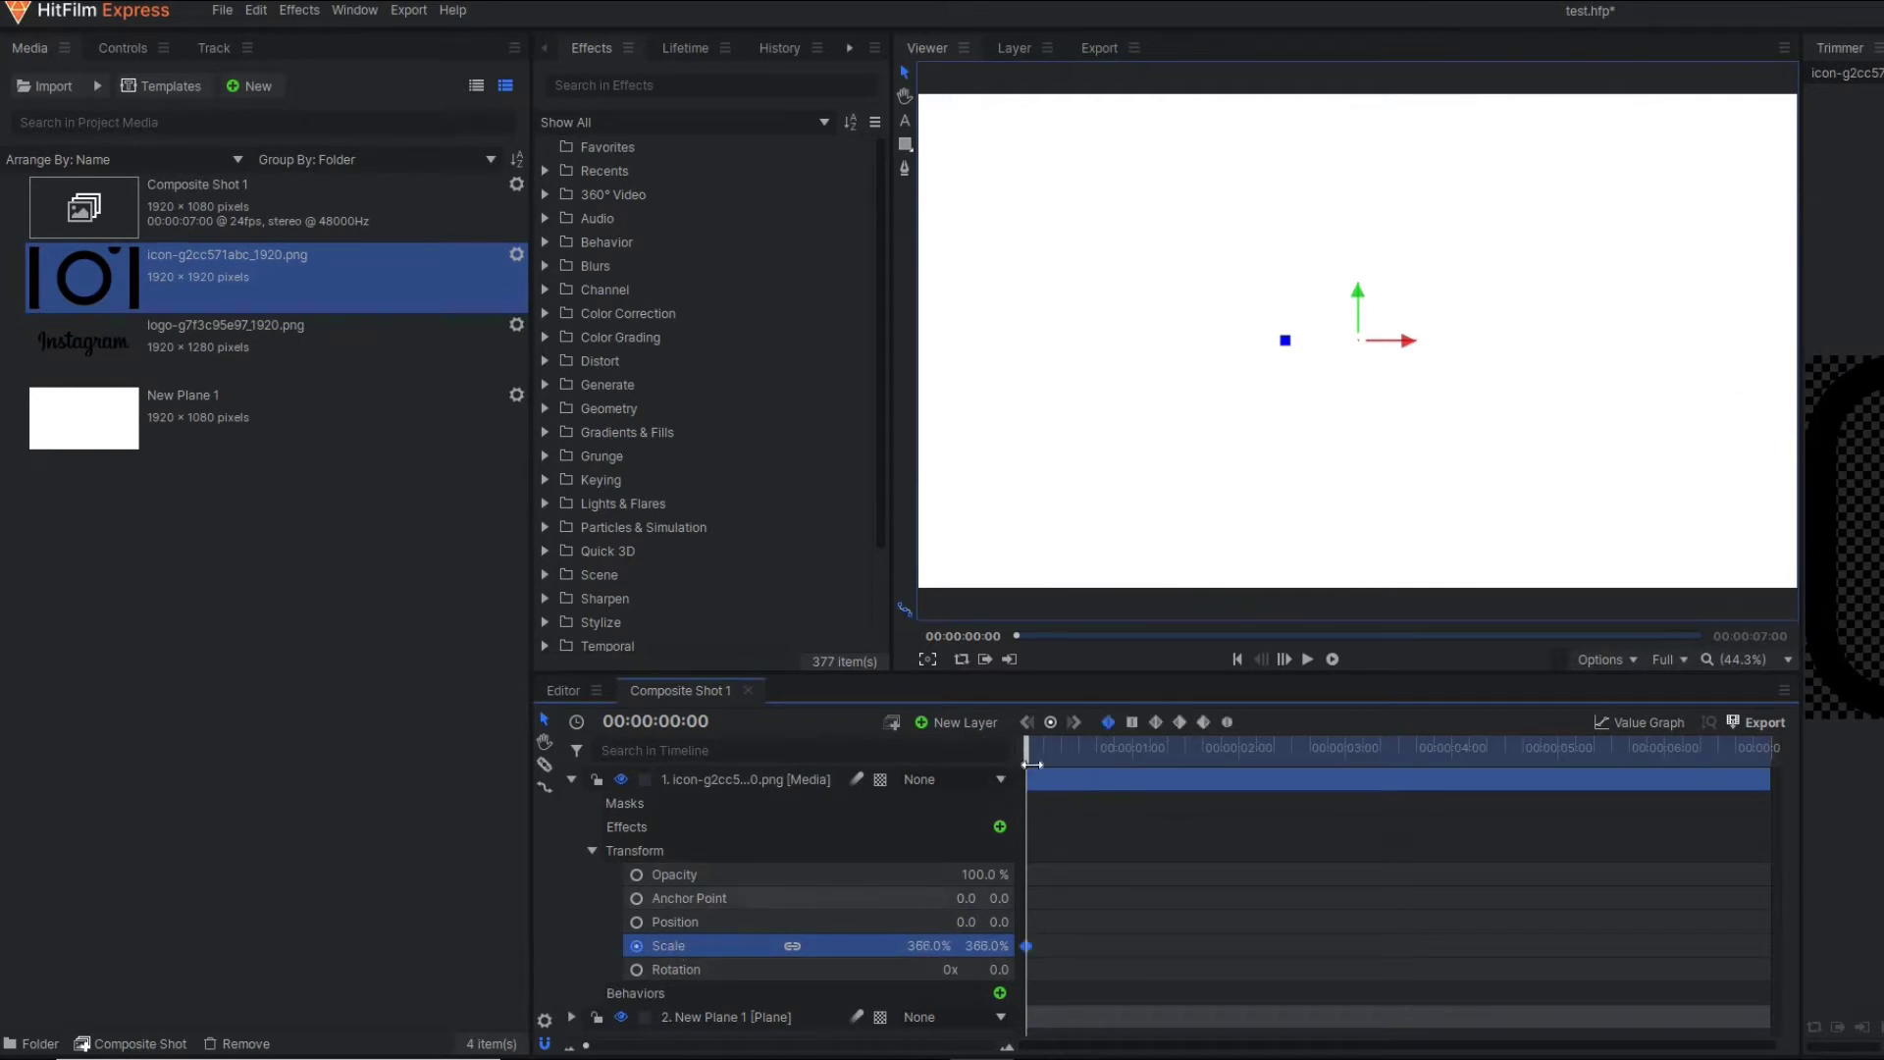
drag(1033, 753, 1158, 785)
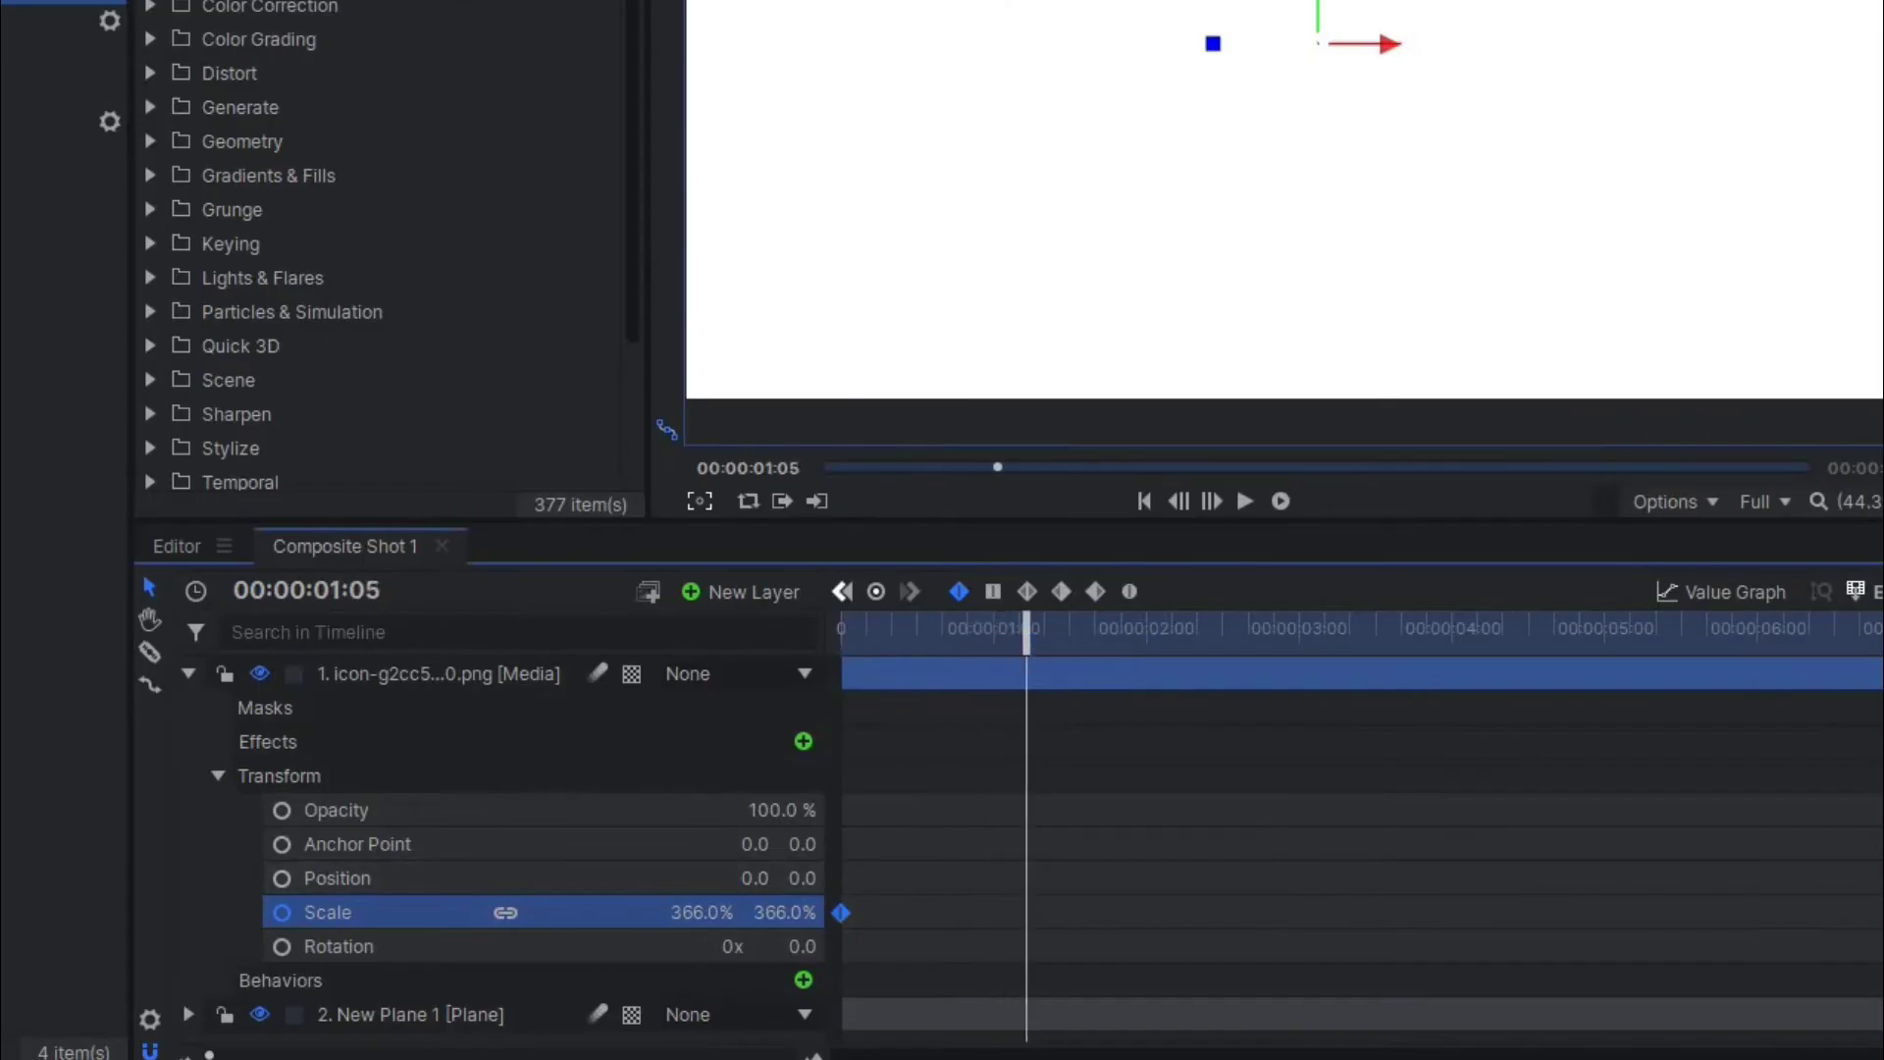
drag(702, 913, 474, 912)
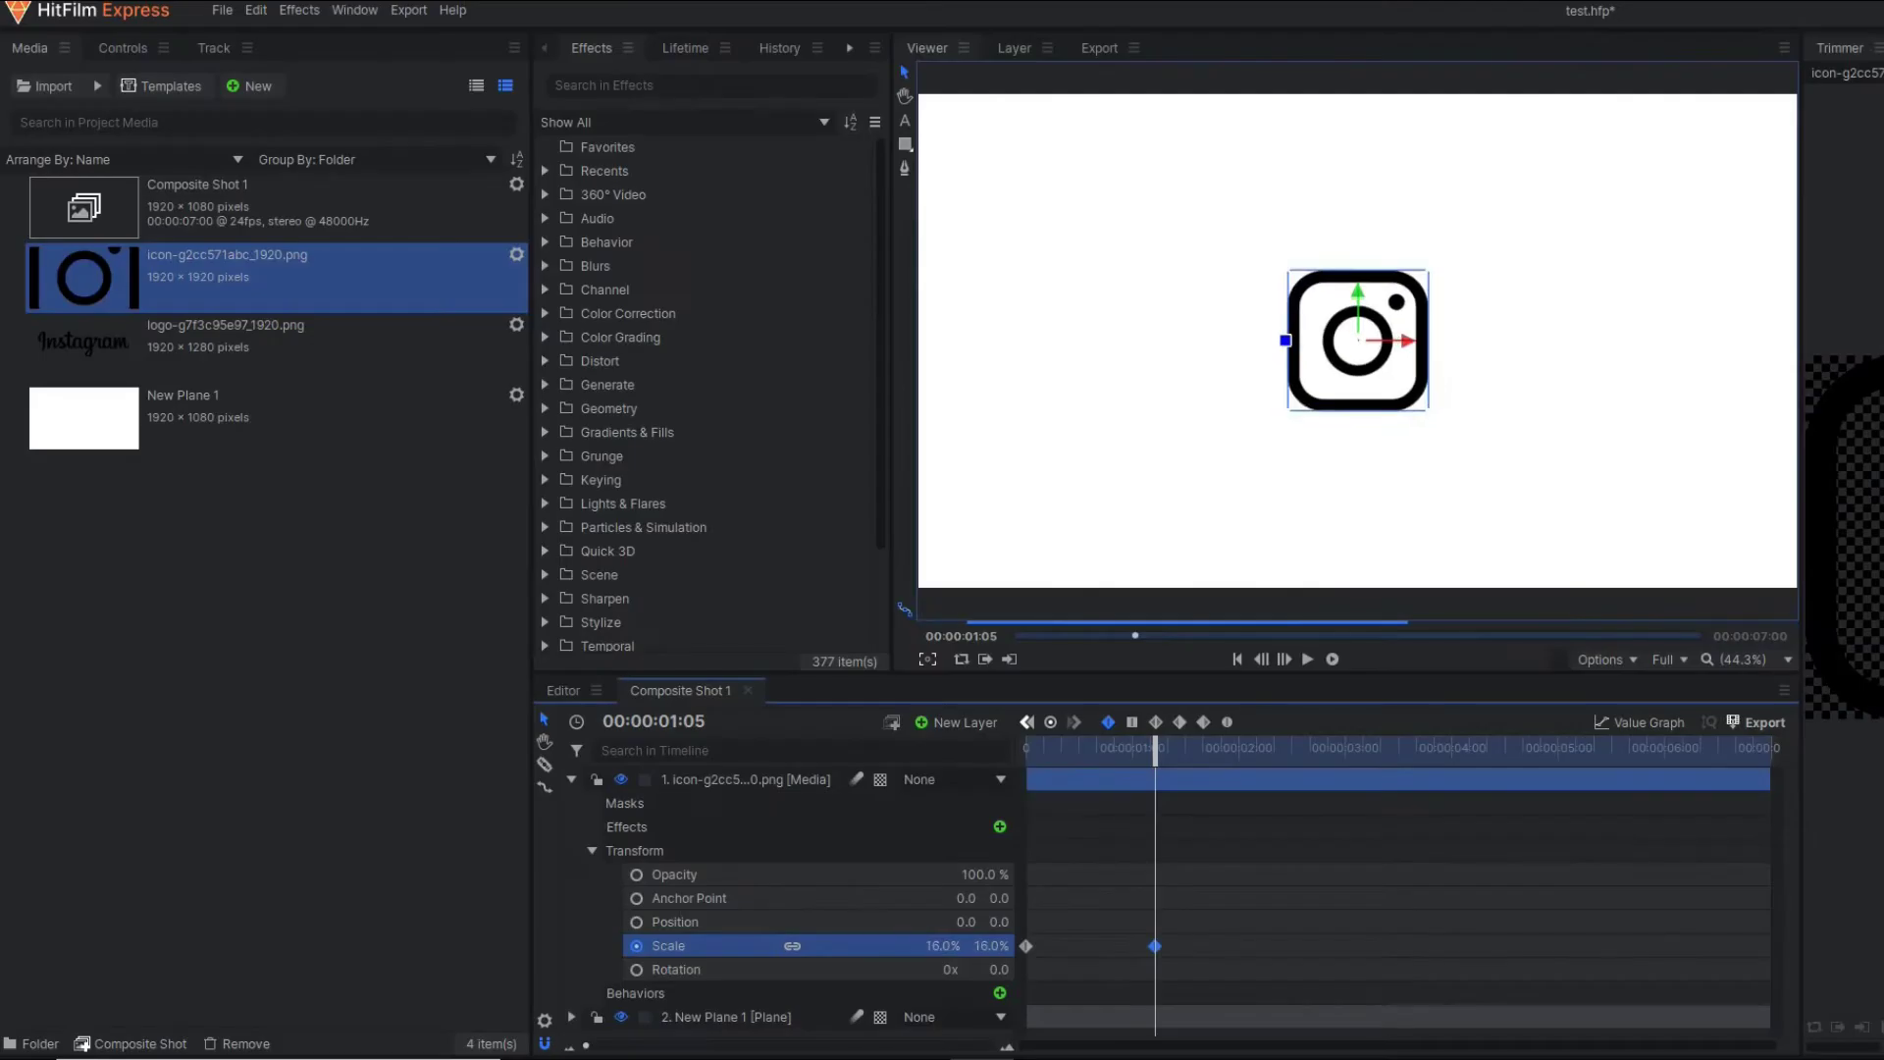
drag(942, 947, 937, 950)
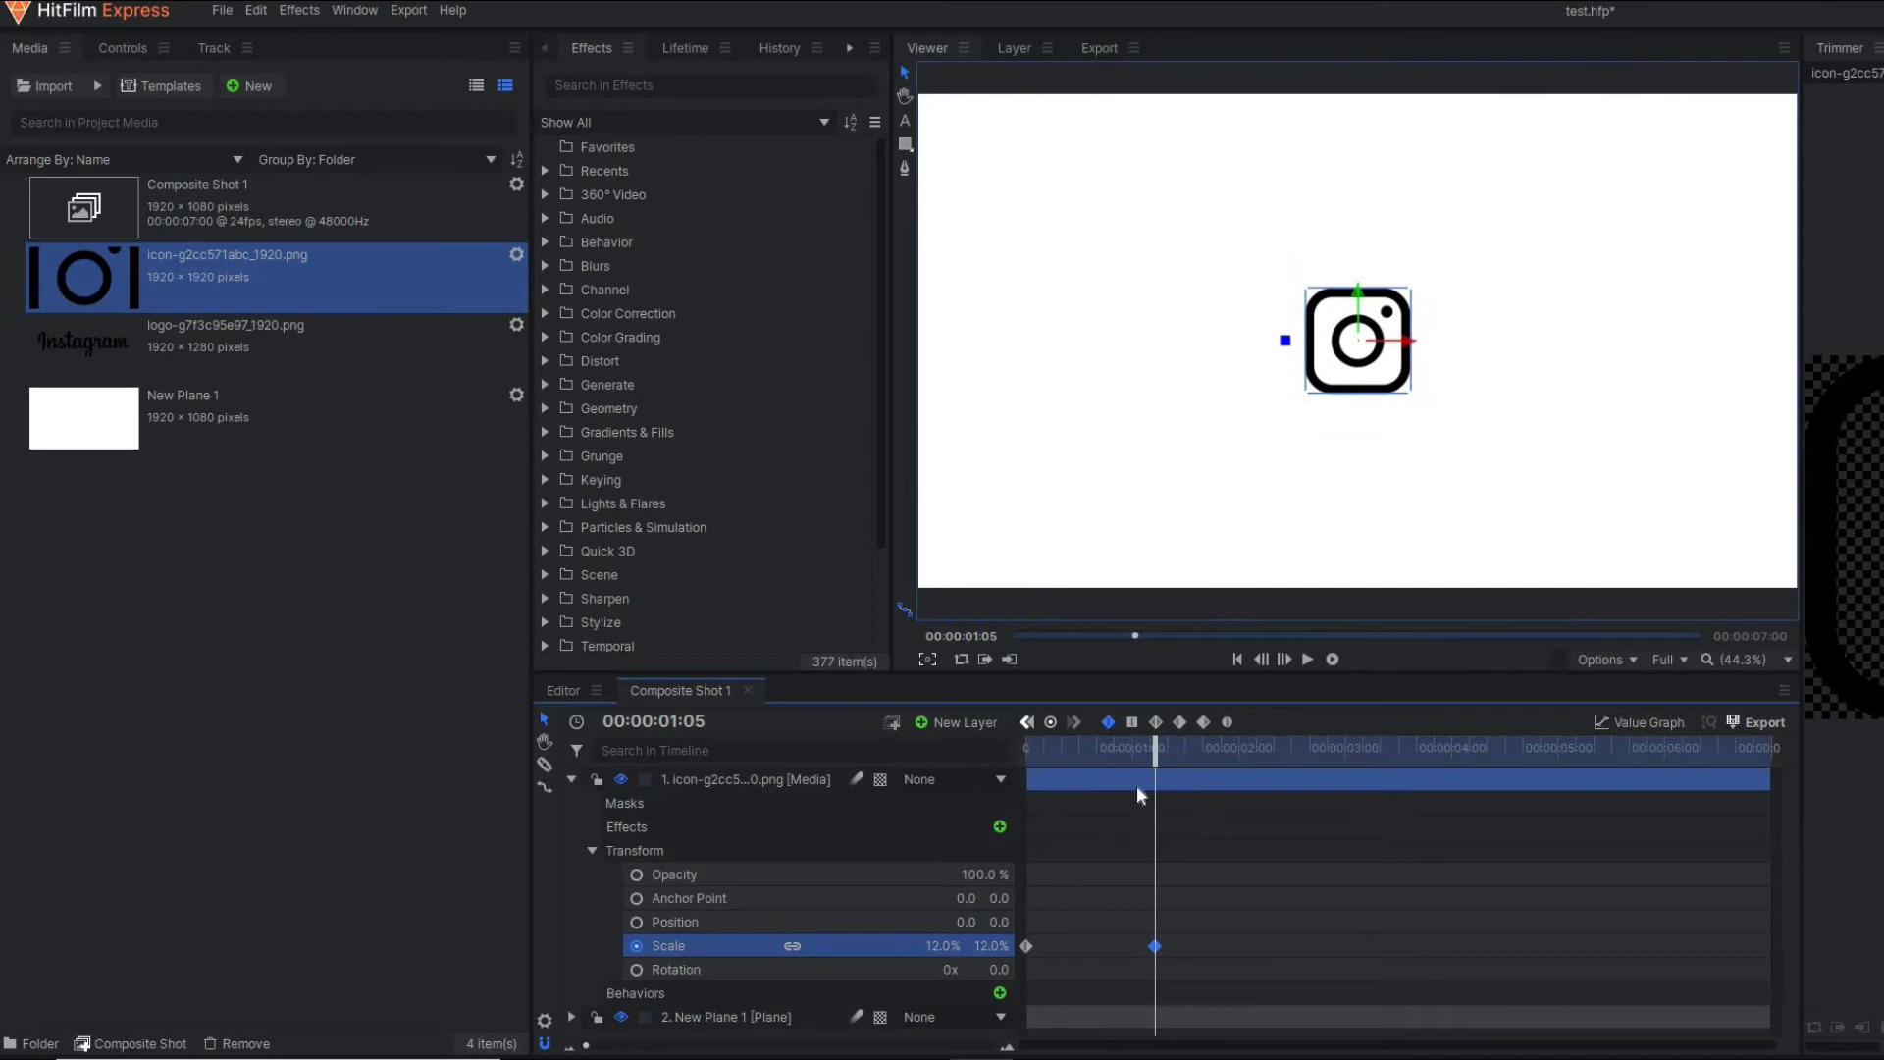
Step: Shift both of the icon's scale keyframes a few frames later and play back the zoom-out
drag(1044, 751, 924, 759)
drag(1156, 945, 1171, 945)
click(1307, 660)
click(1307, 660)
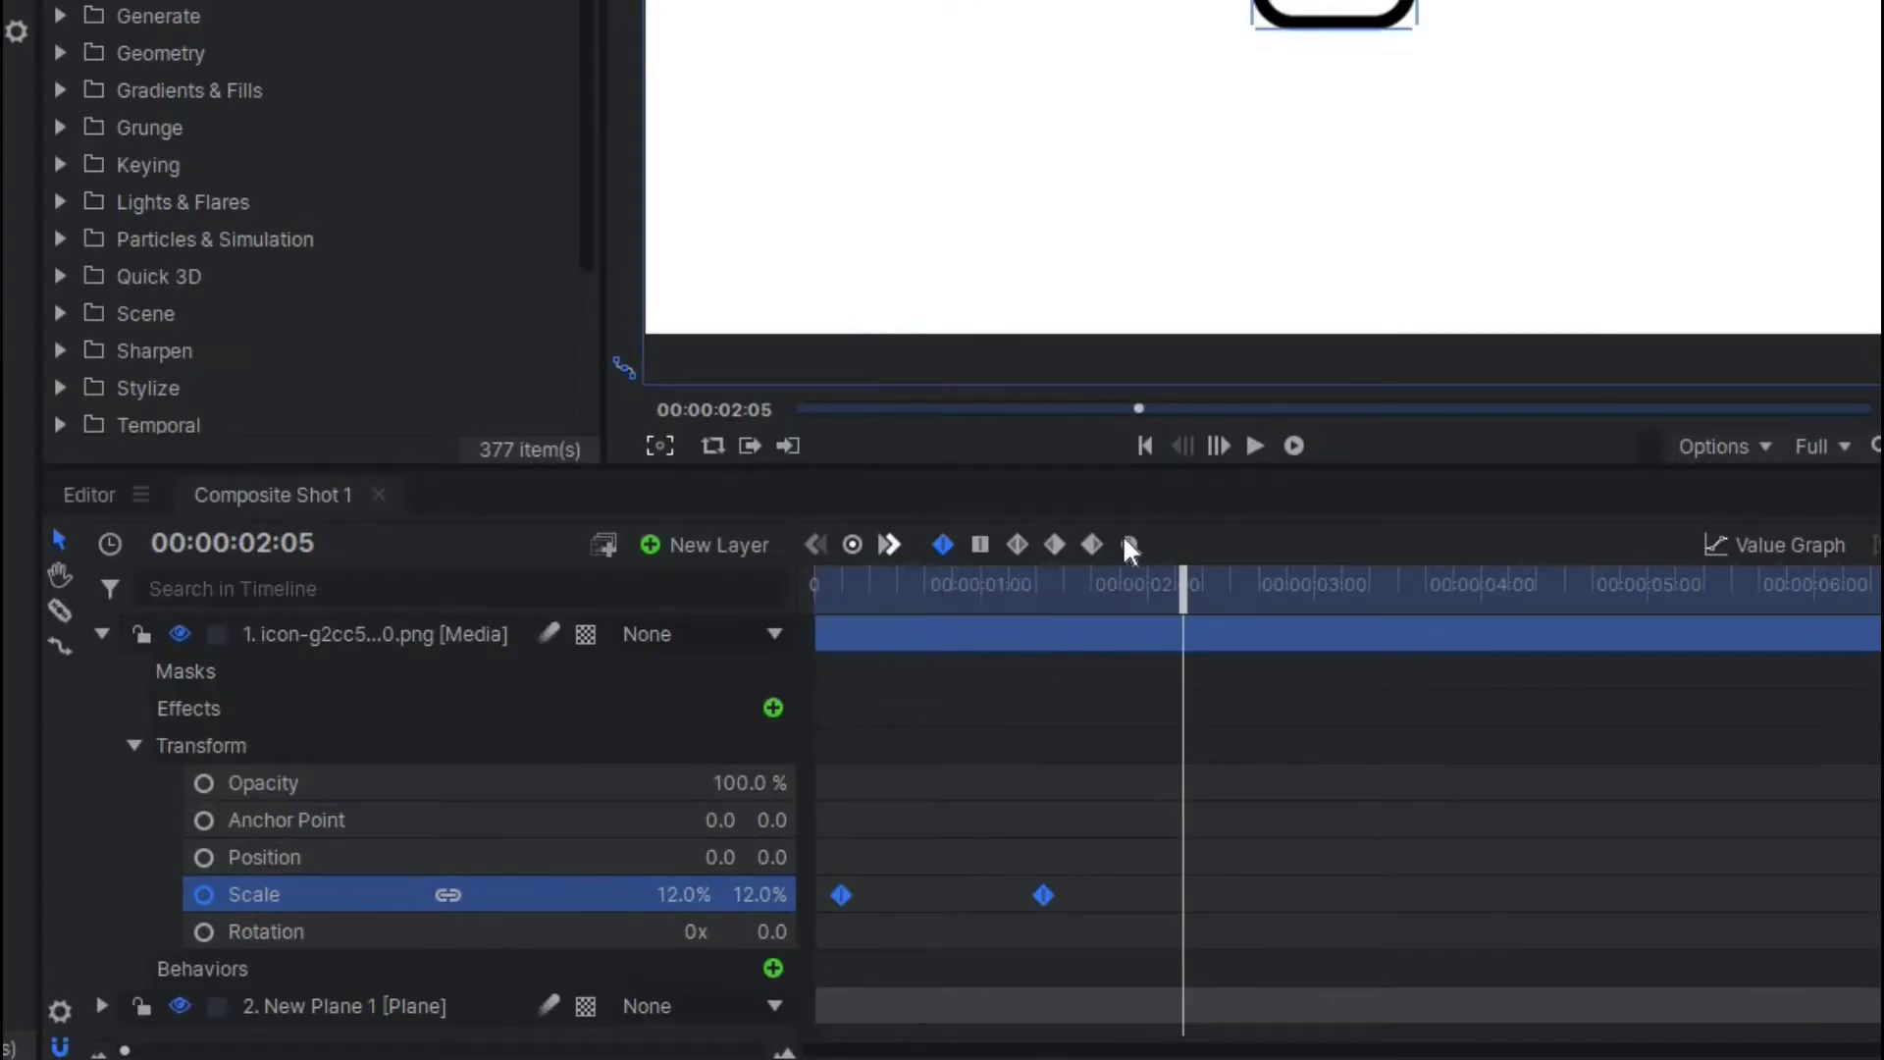
Step: Convert both scale keyframes to manual Bezier interpolation and play the animation from the start
click(1227, 722)
click(830, 591)
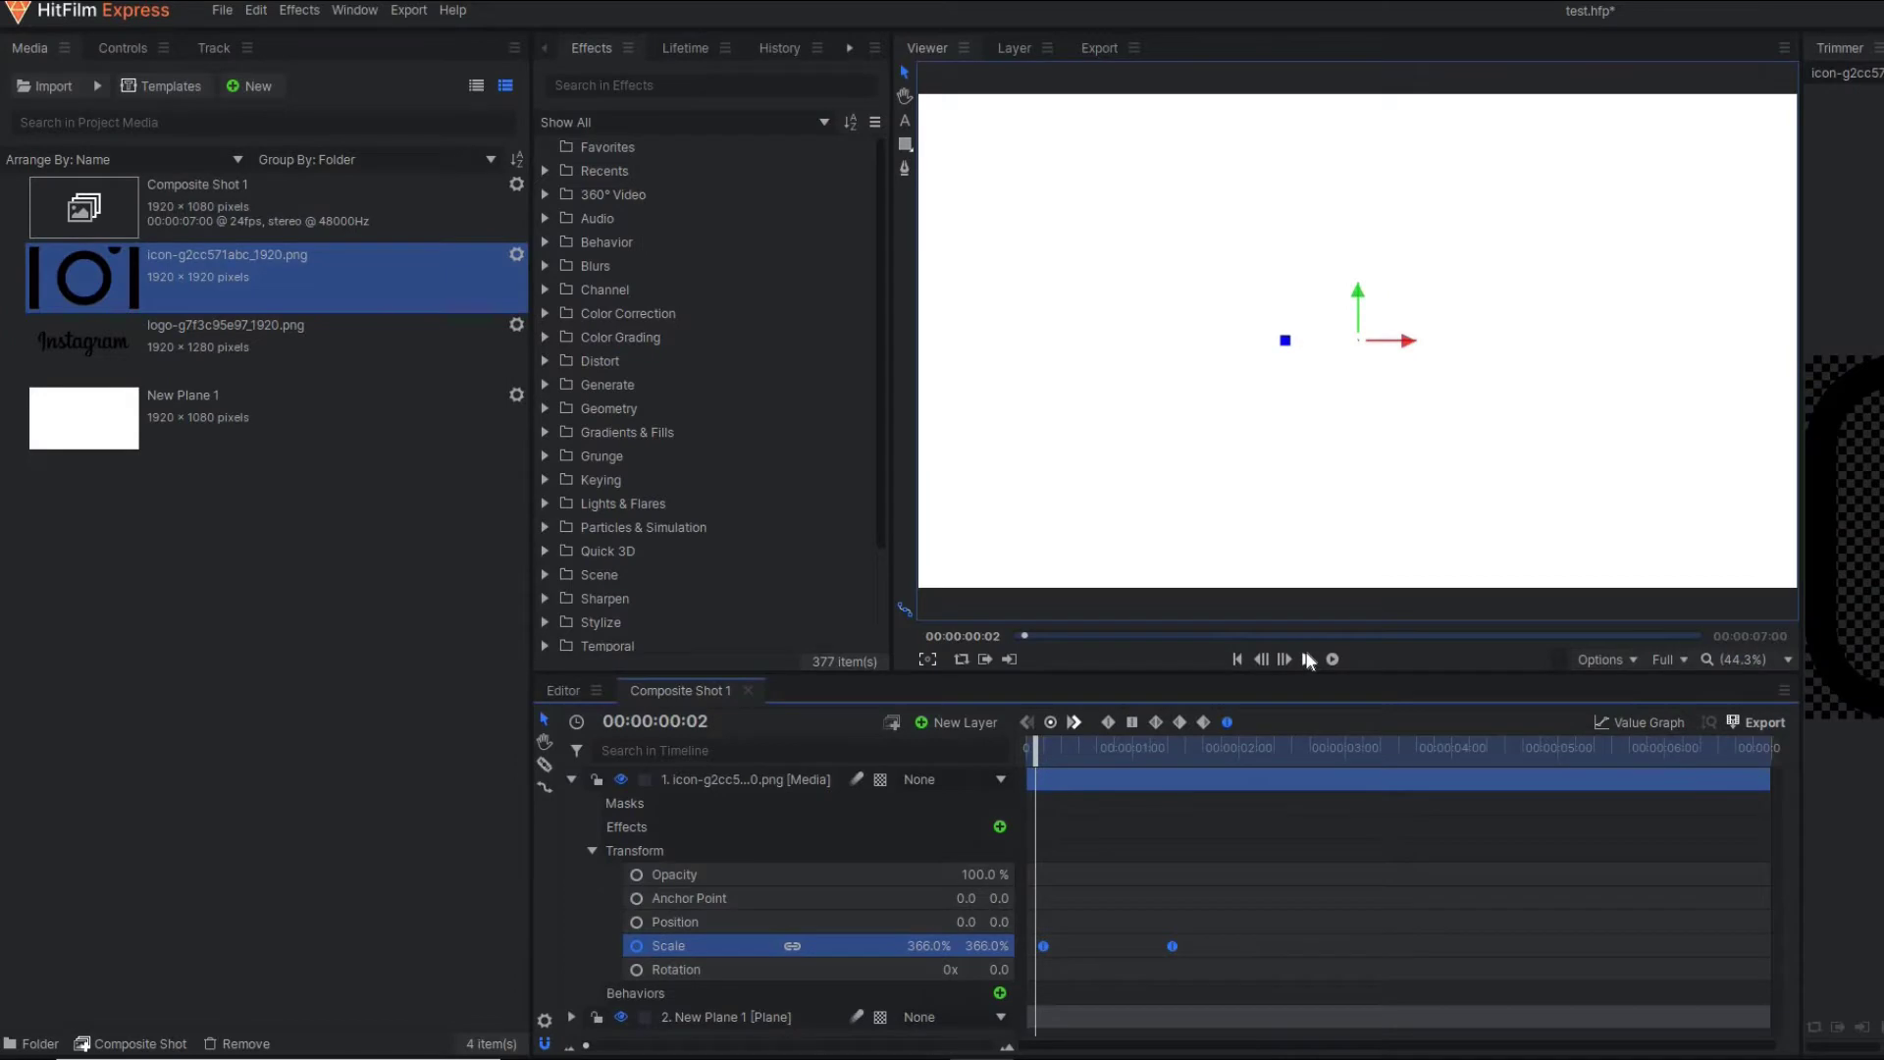
click(1255, 445)
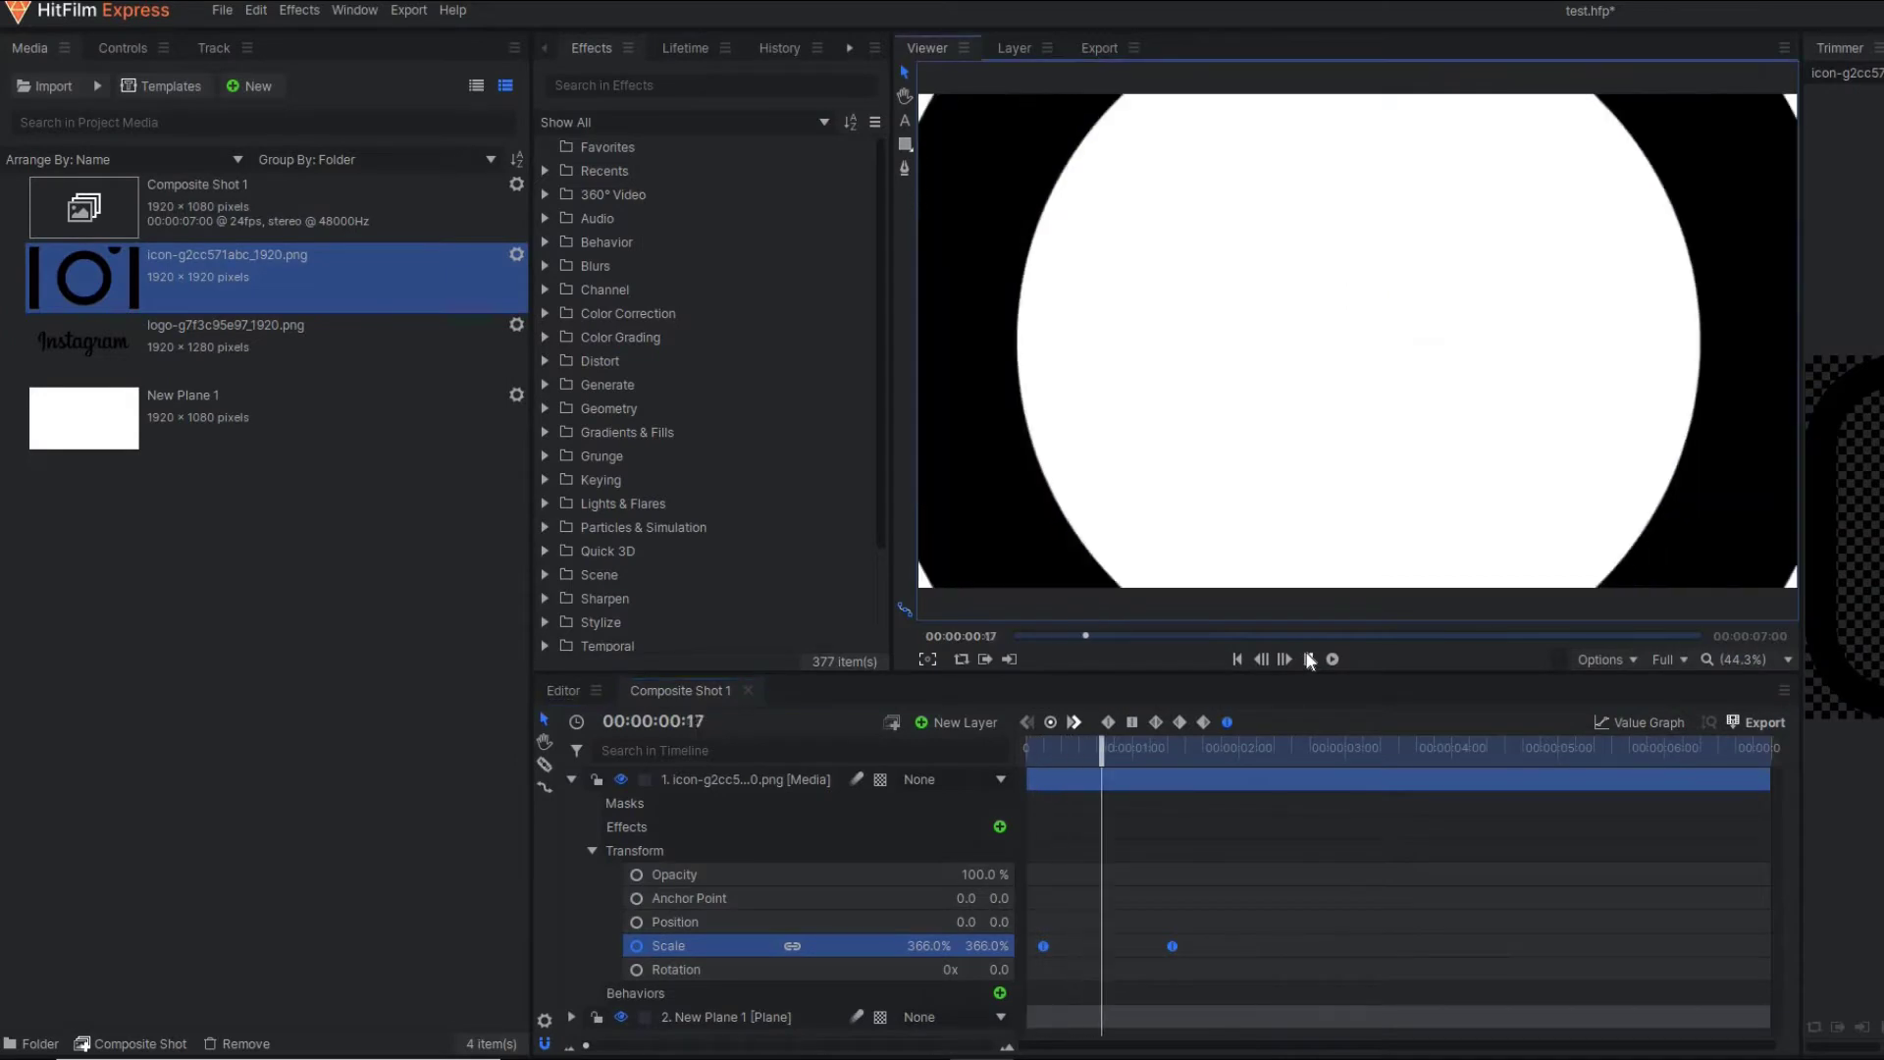
Step: Lengthen the first scale keyframe's easing handle in the value graph and play back the smoothed zoom-out
click(1652, 724)
drag(1033, 580, 1146, 579)
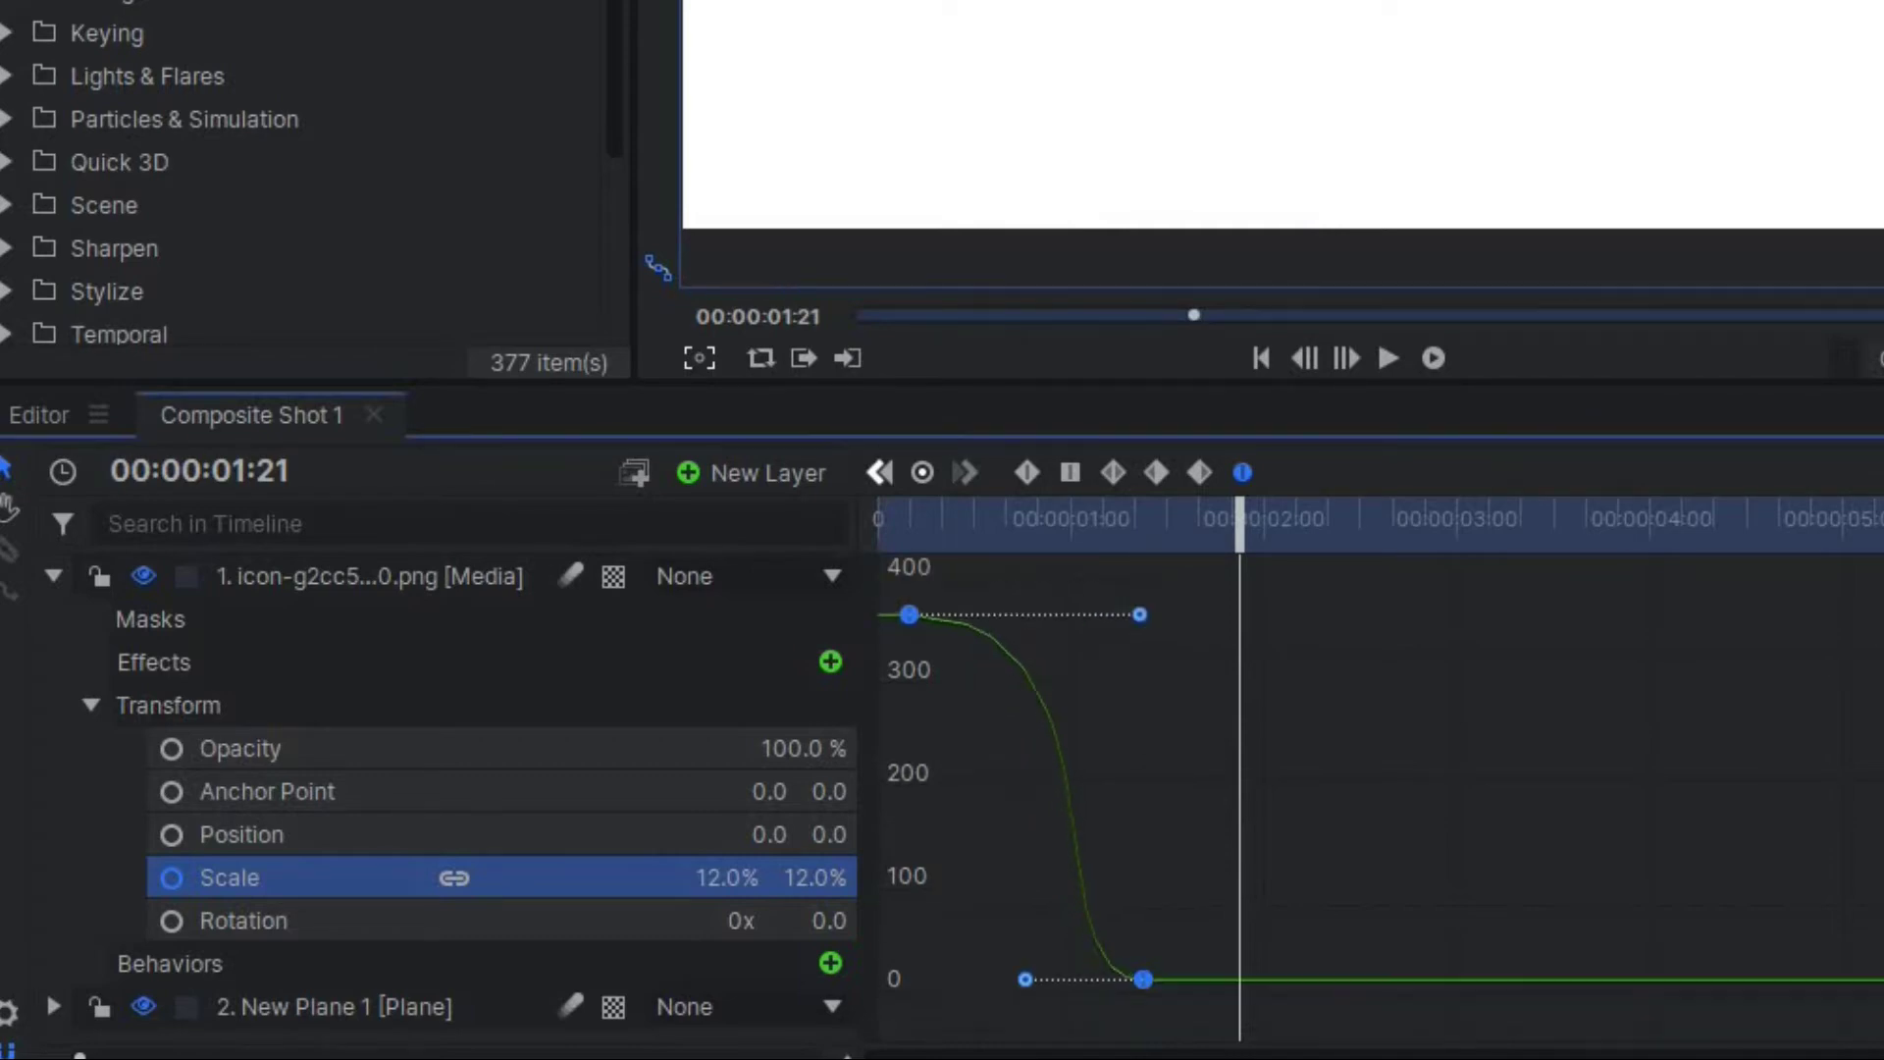
click(1881, 473)
drag(904, 522, 789, 552)
click(1388, 359)
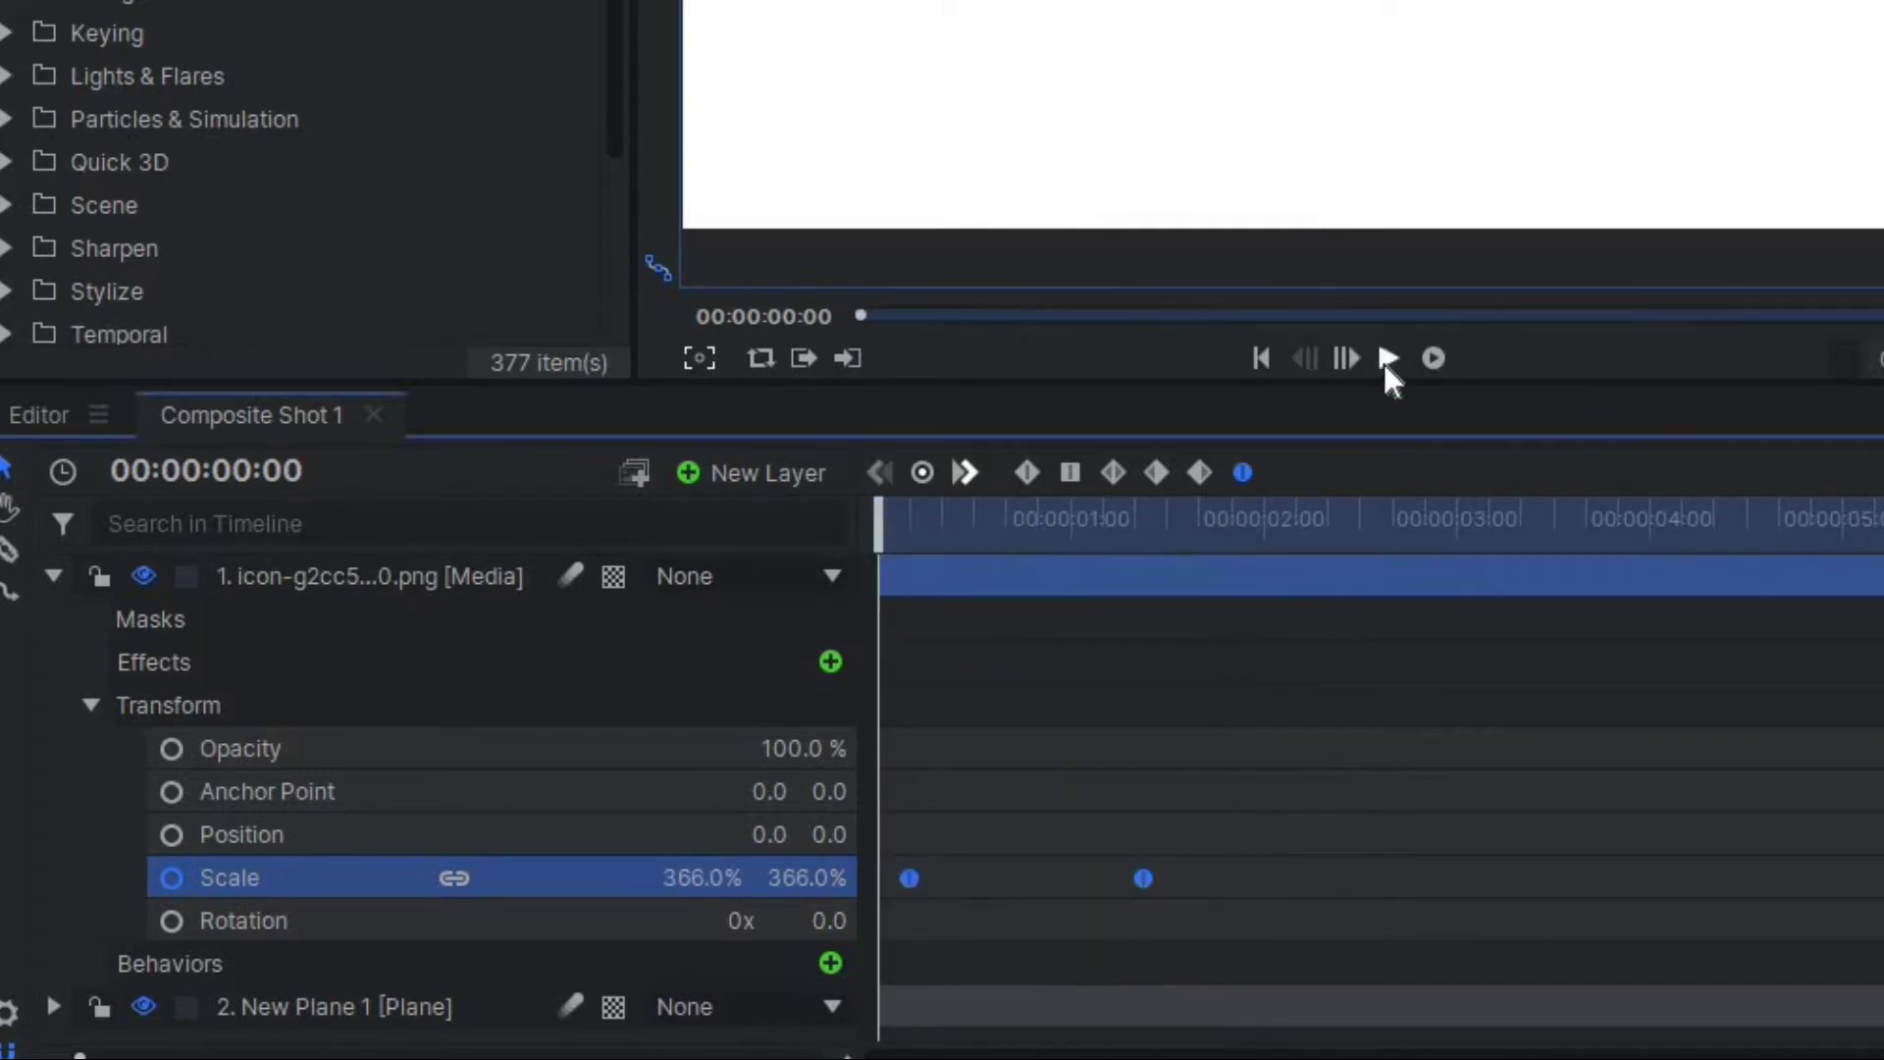
click(902, 533)
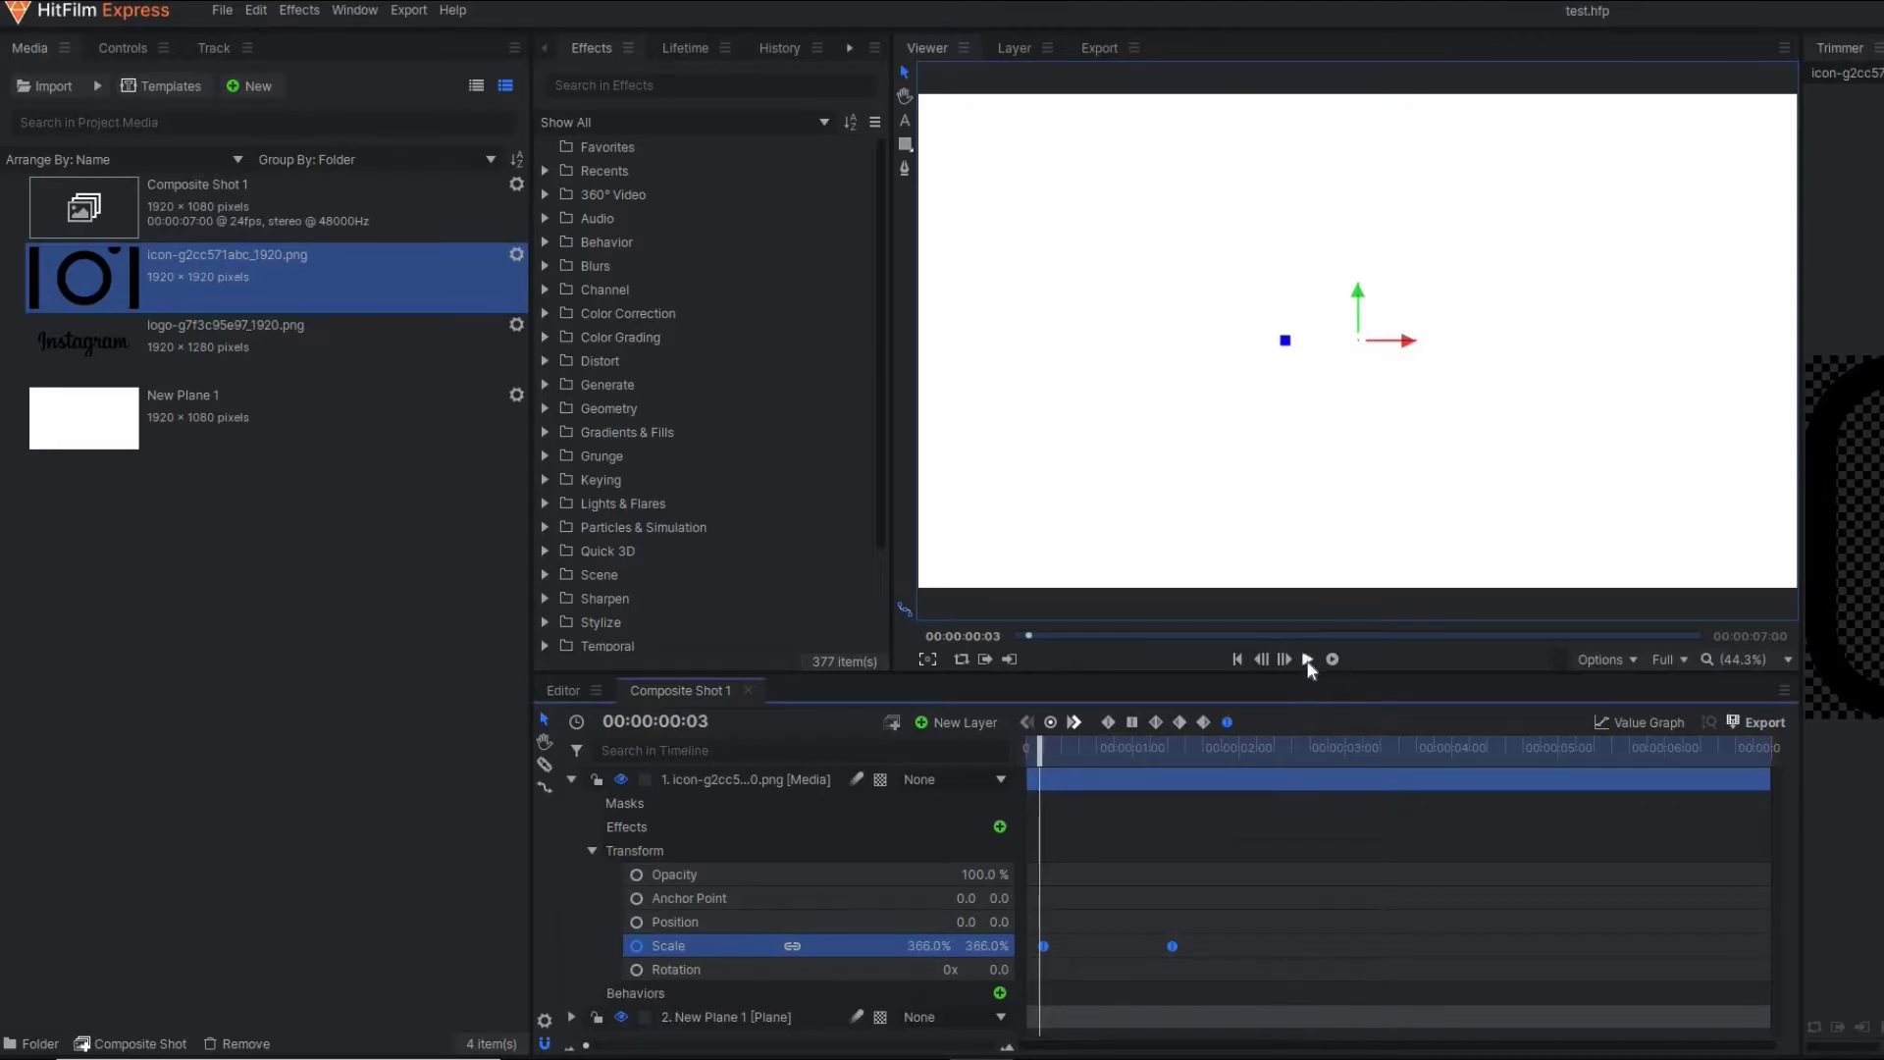
click(1308, 661)
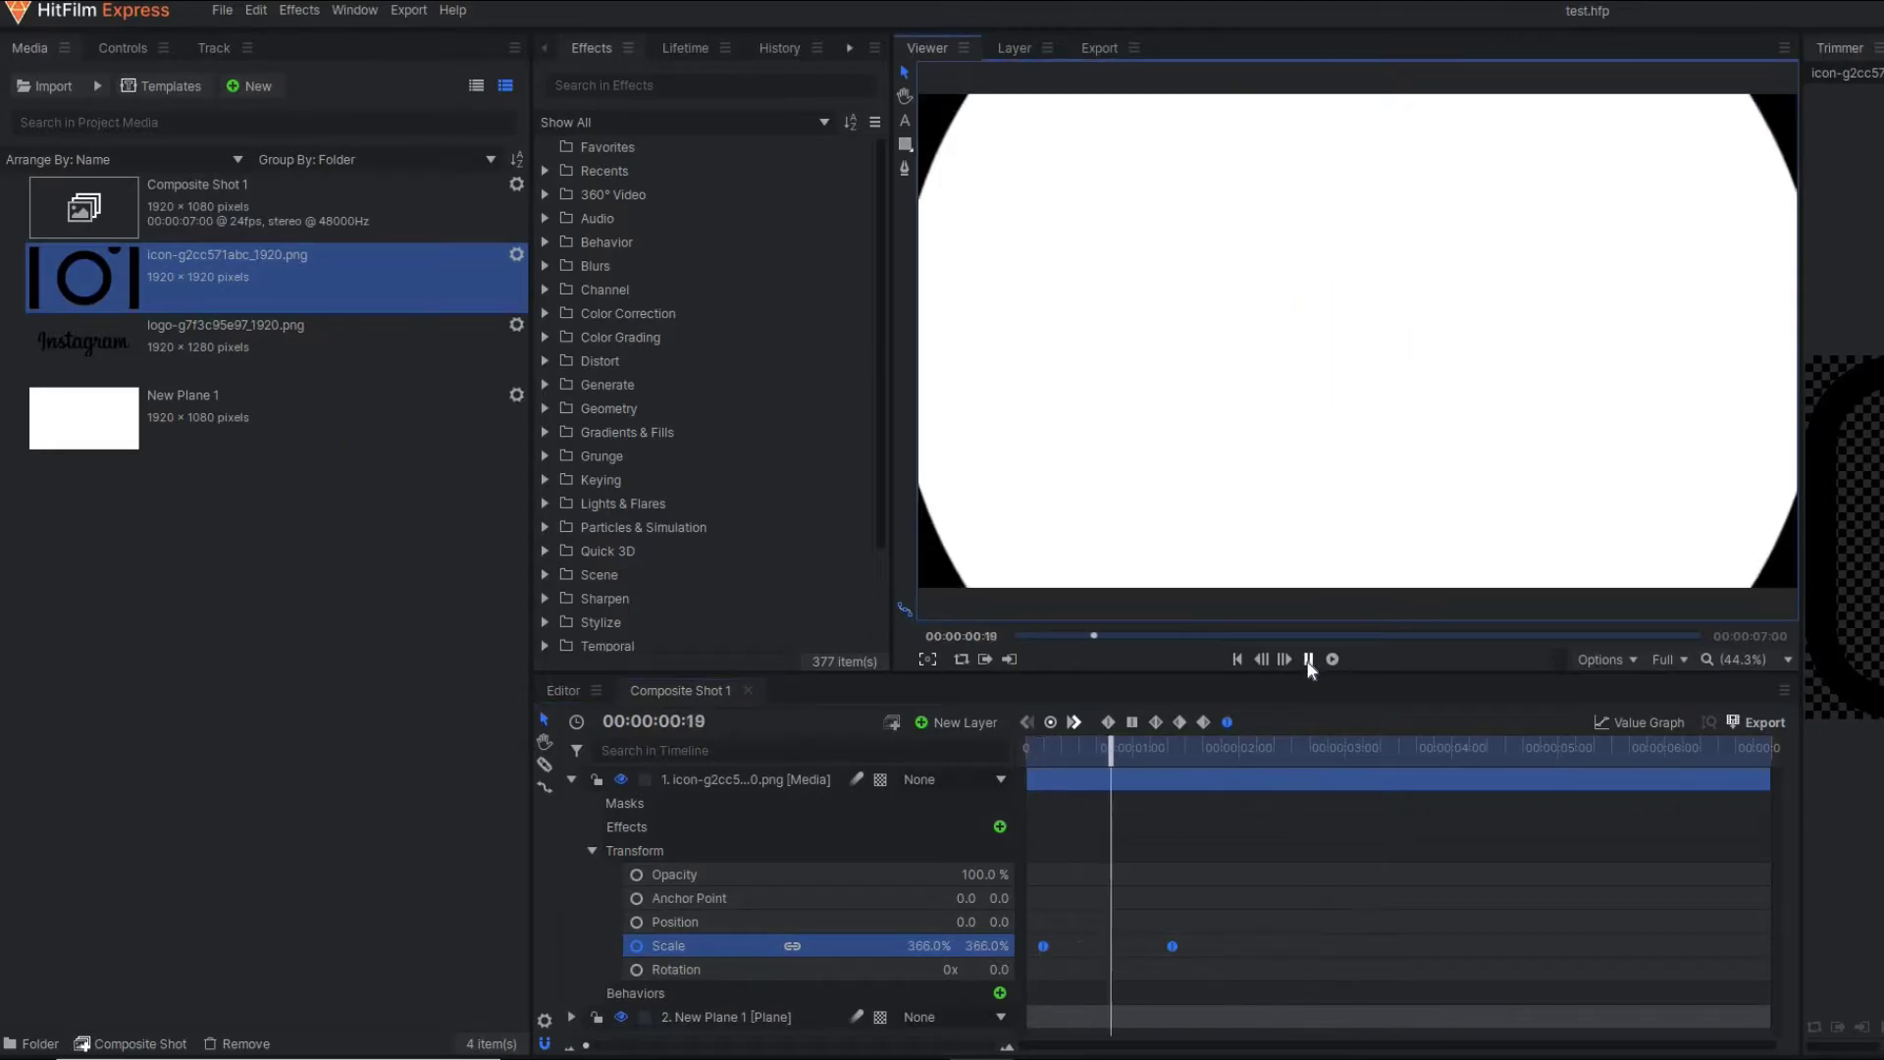
click(1308, 660)
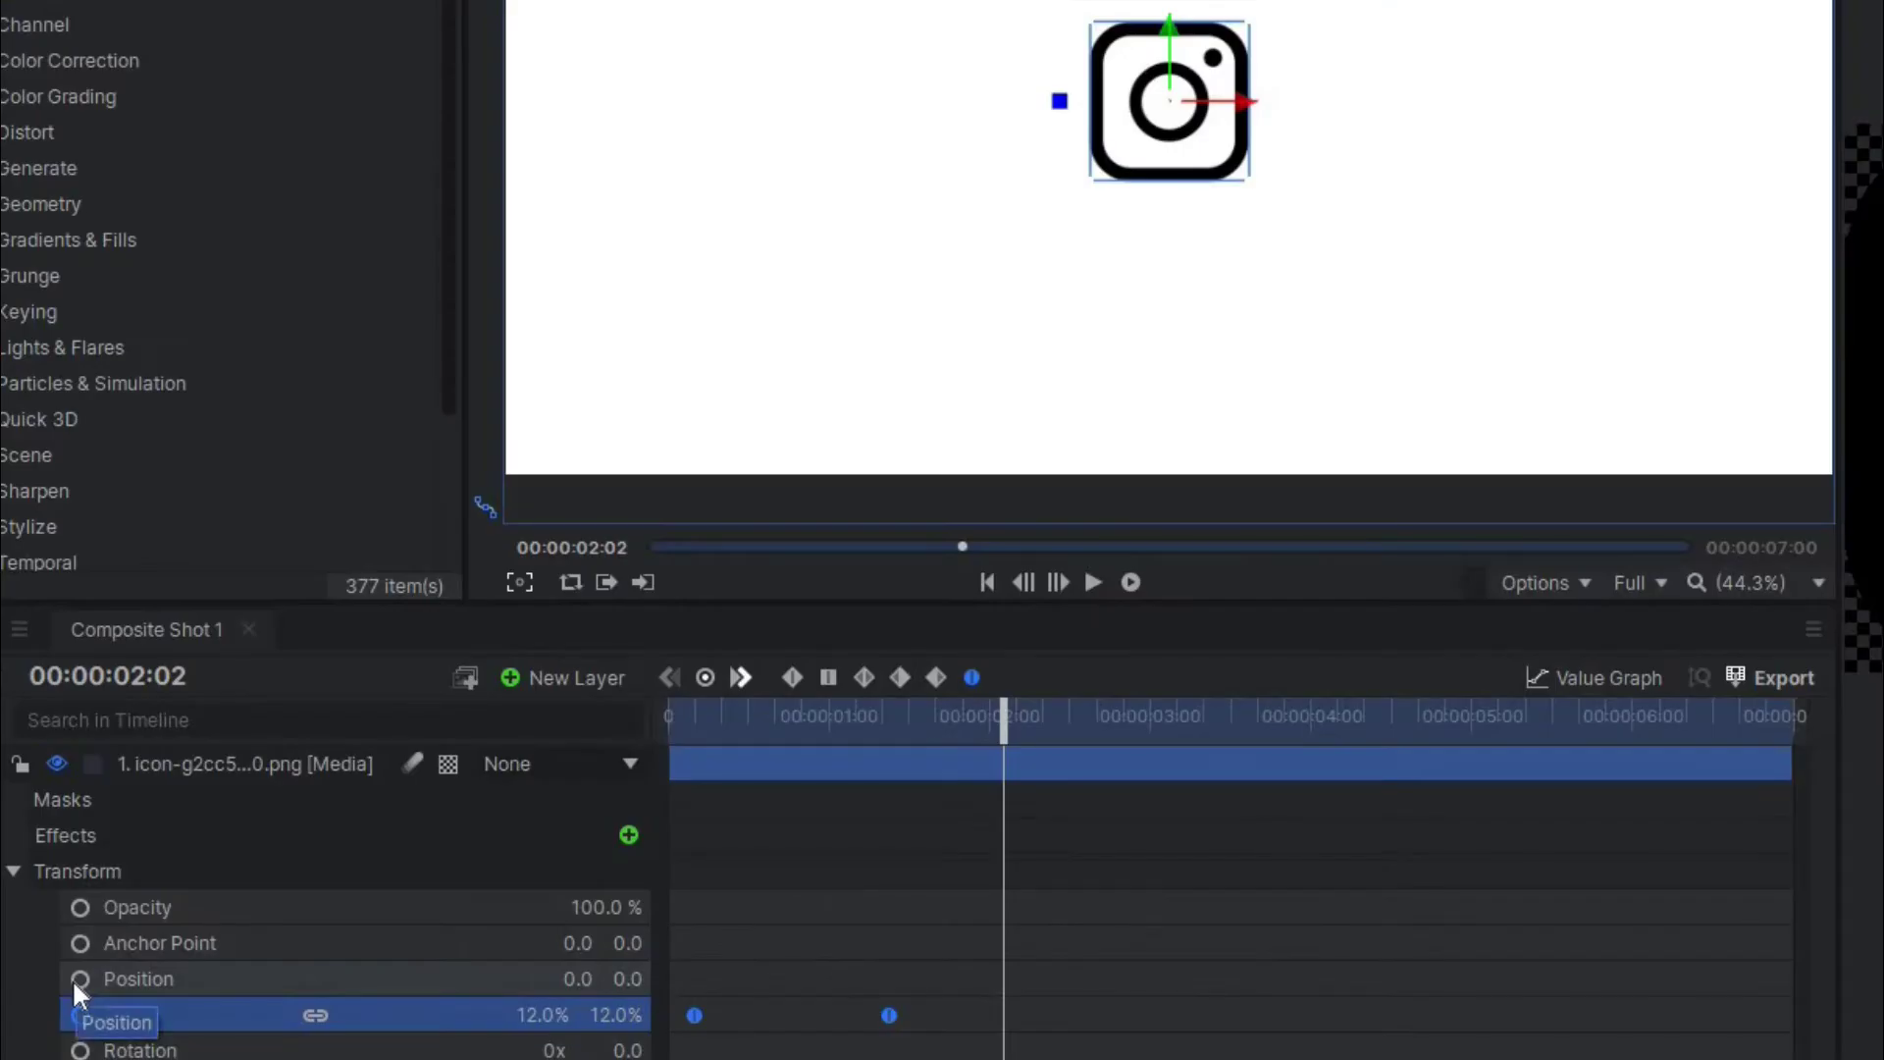
Step: Keyframe the icon's position at 0, 0 at 00:00:02:02 and at -227, 0 at 00:00:02:15
click(636, 921)
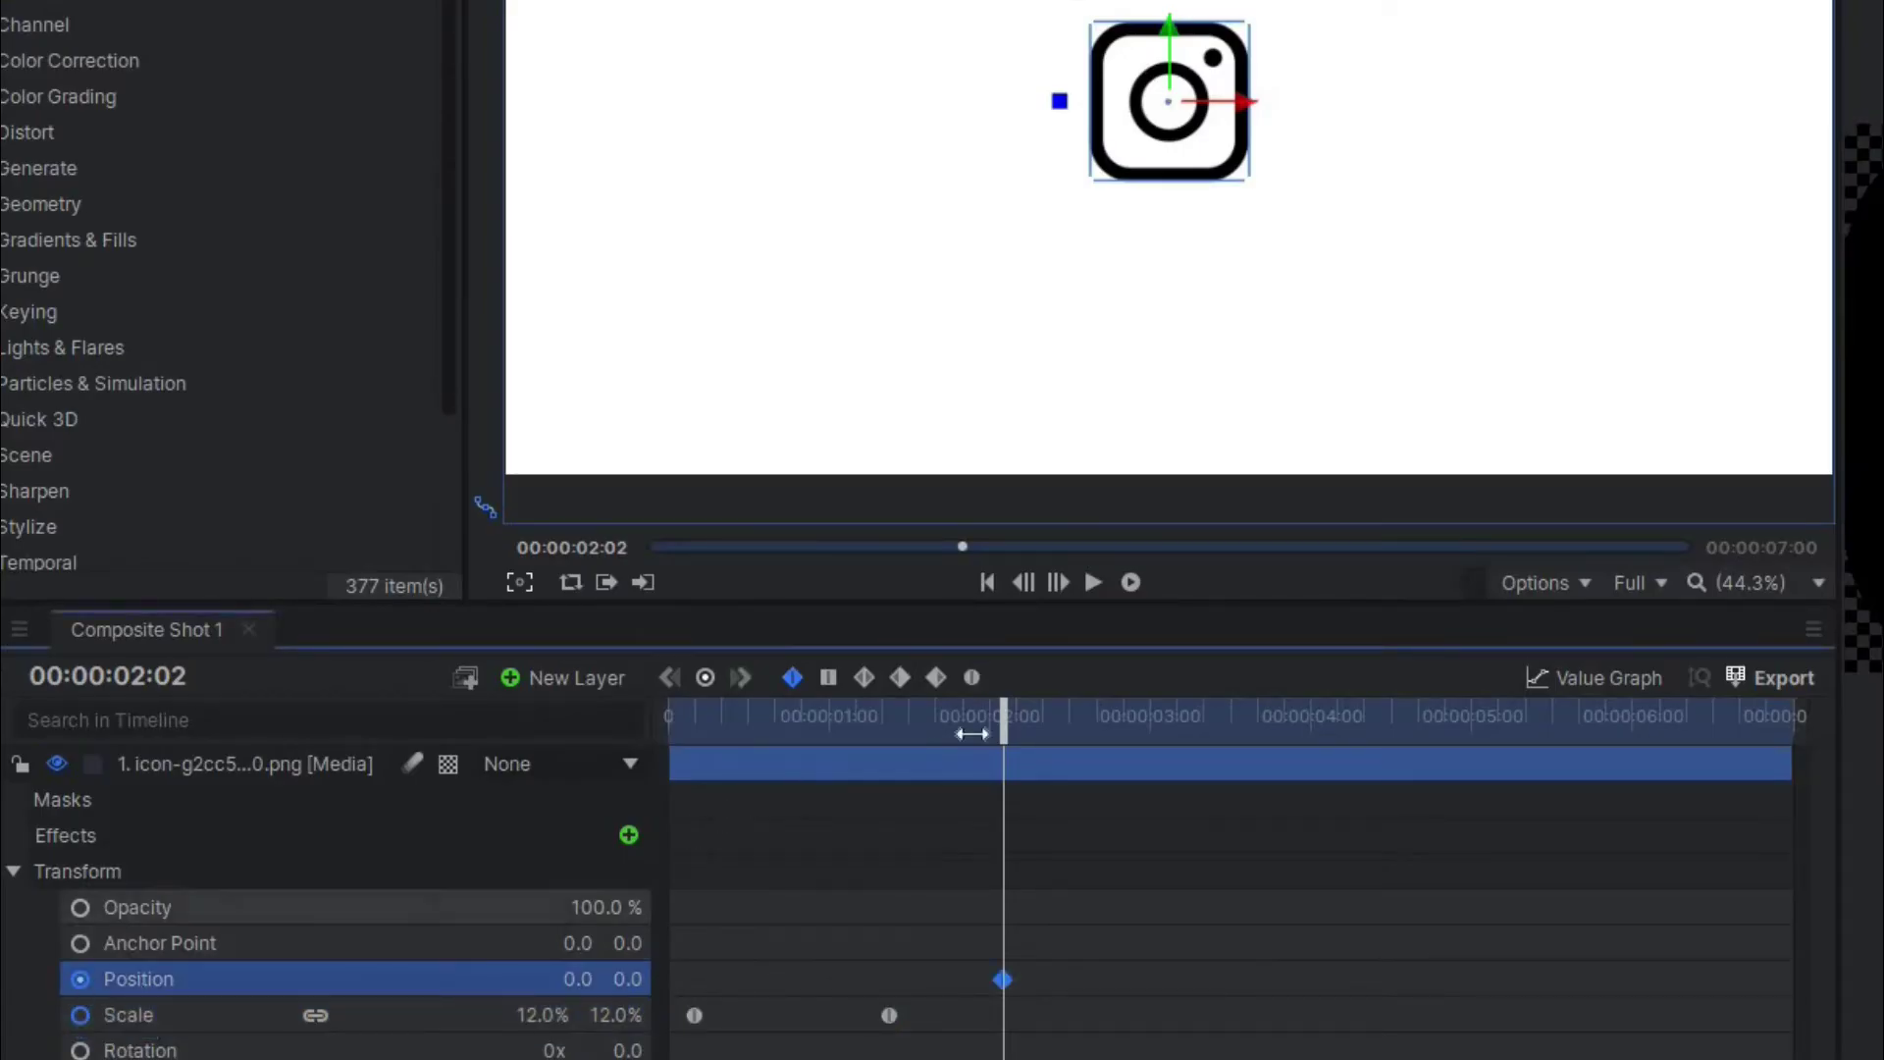
drag(1046, 719, 1133, 724)
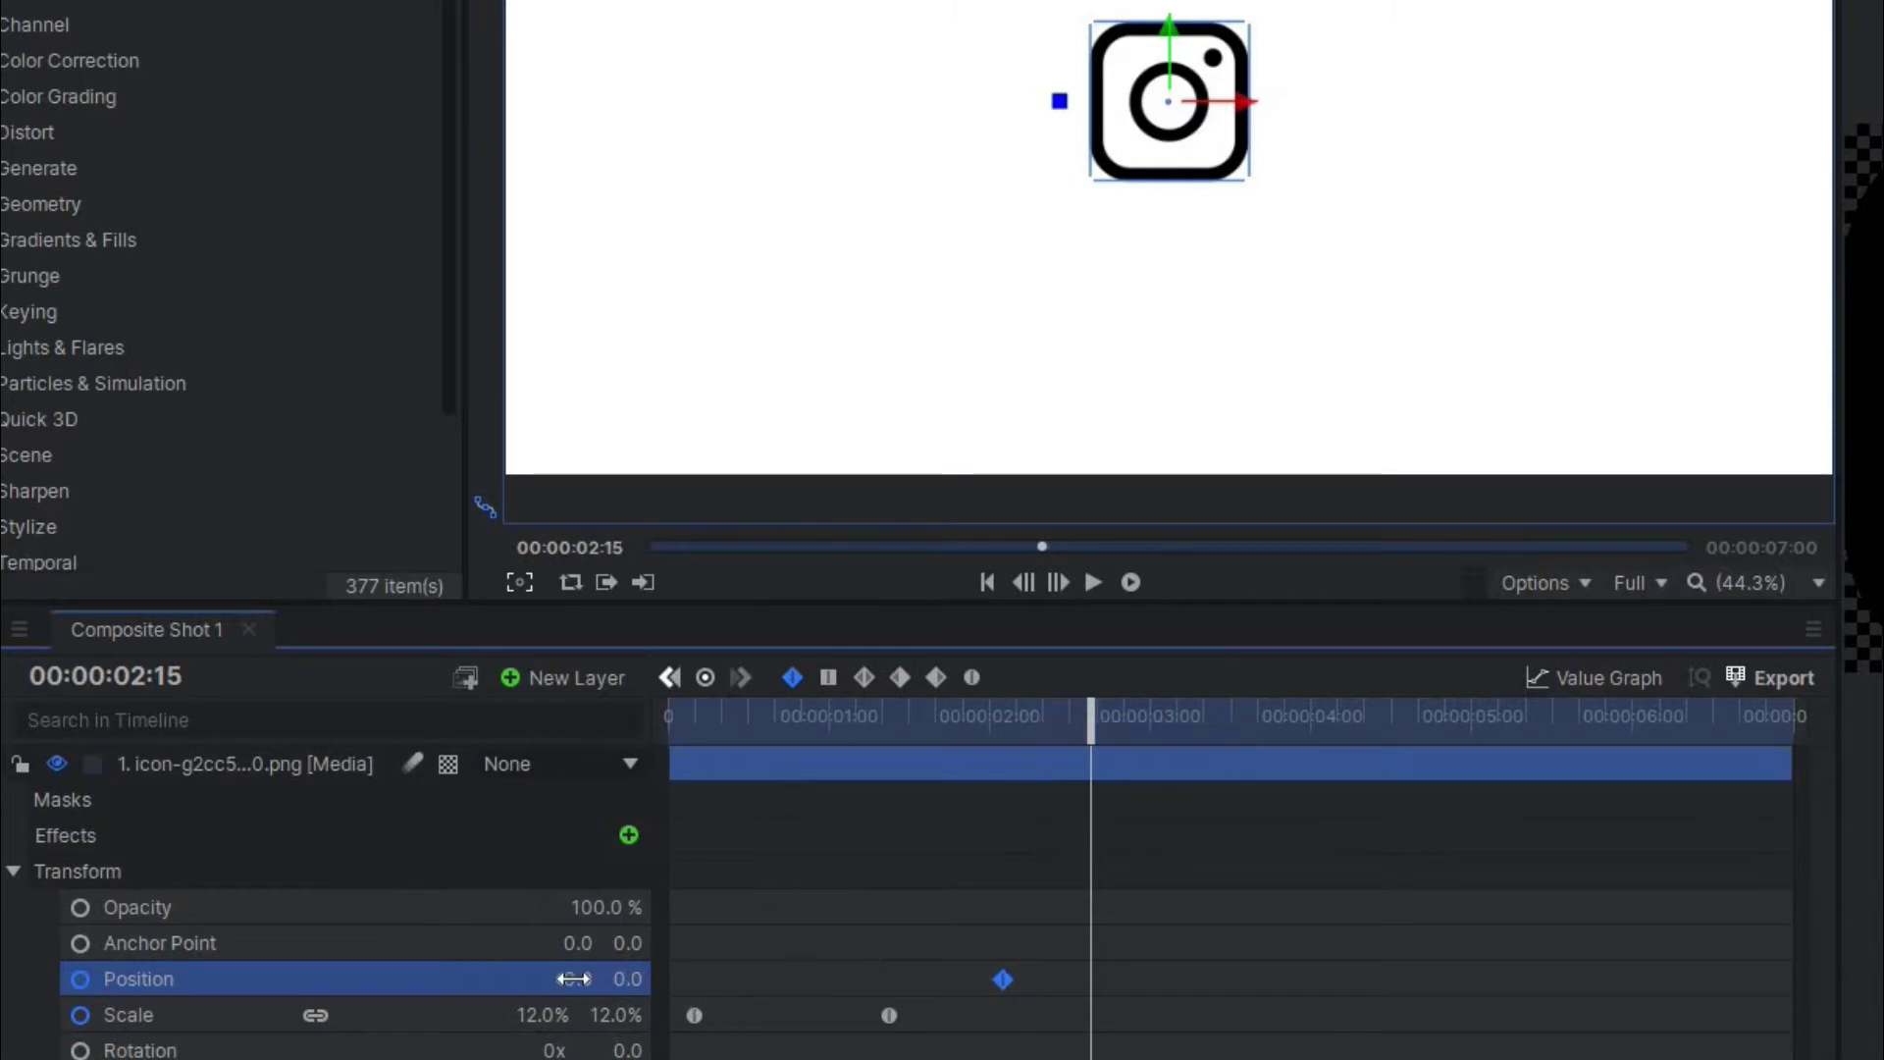
drag(574, 978, 351, 978)
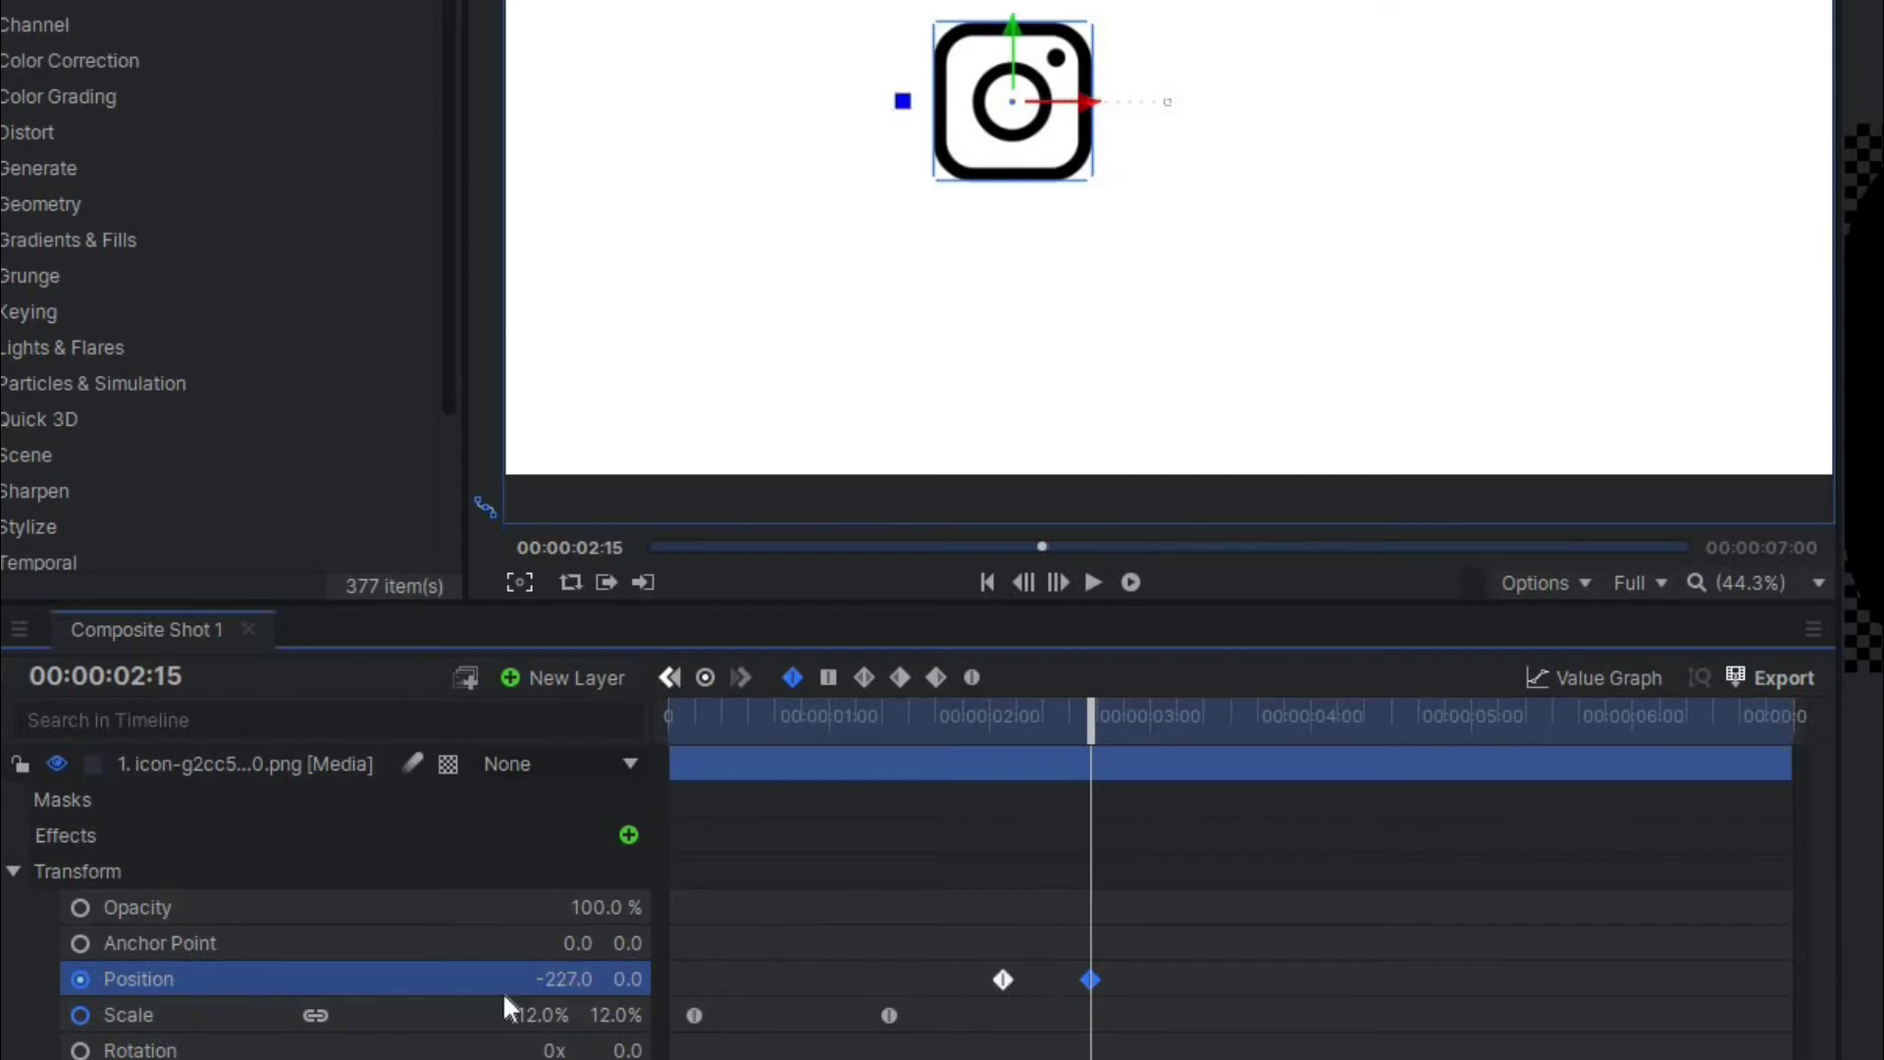
Step: Convert both position keyframes to manual Bezier and move the icon slightly further left at 00:00:02:15
click(972, 678)
click(1092, 582)
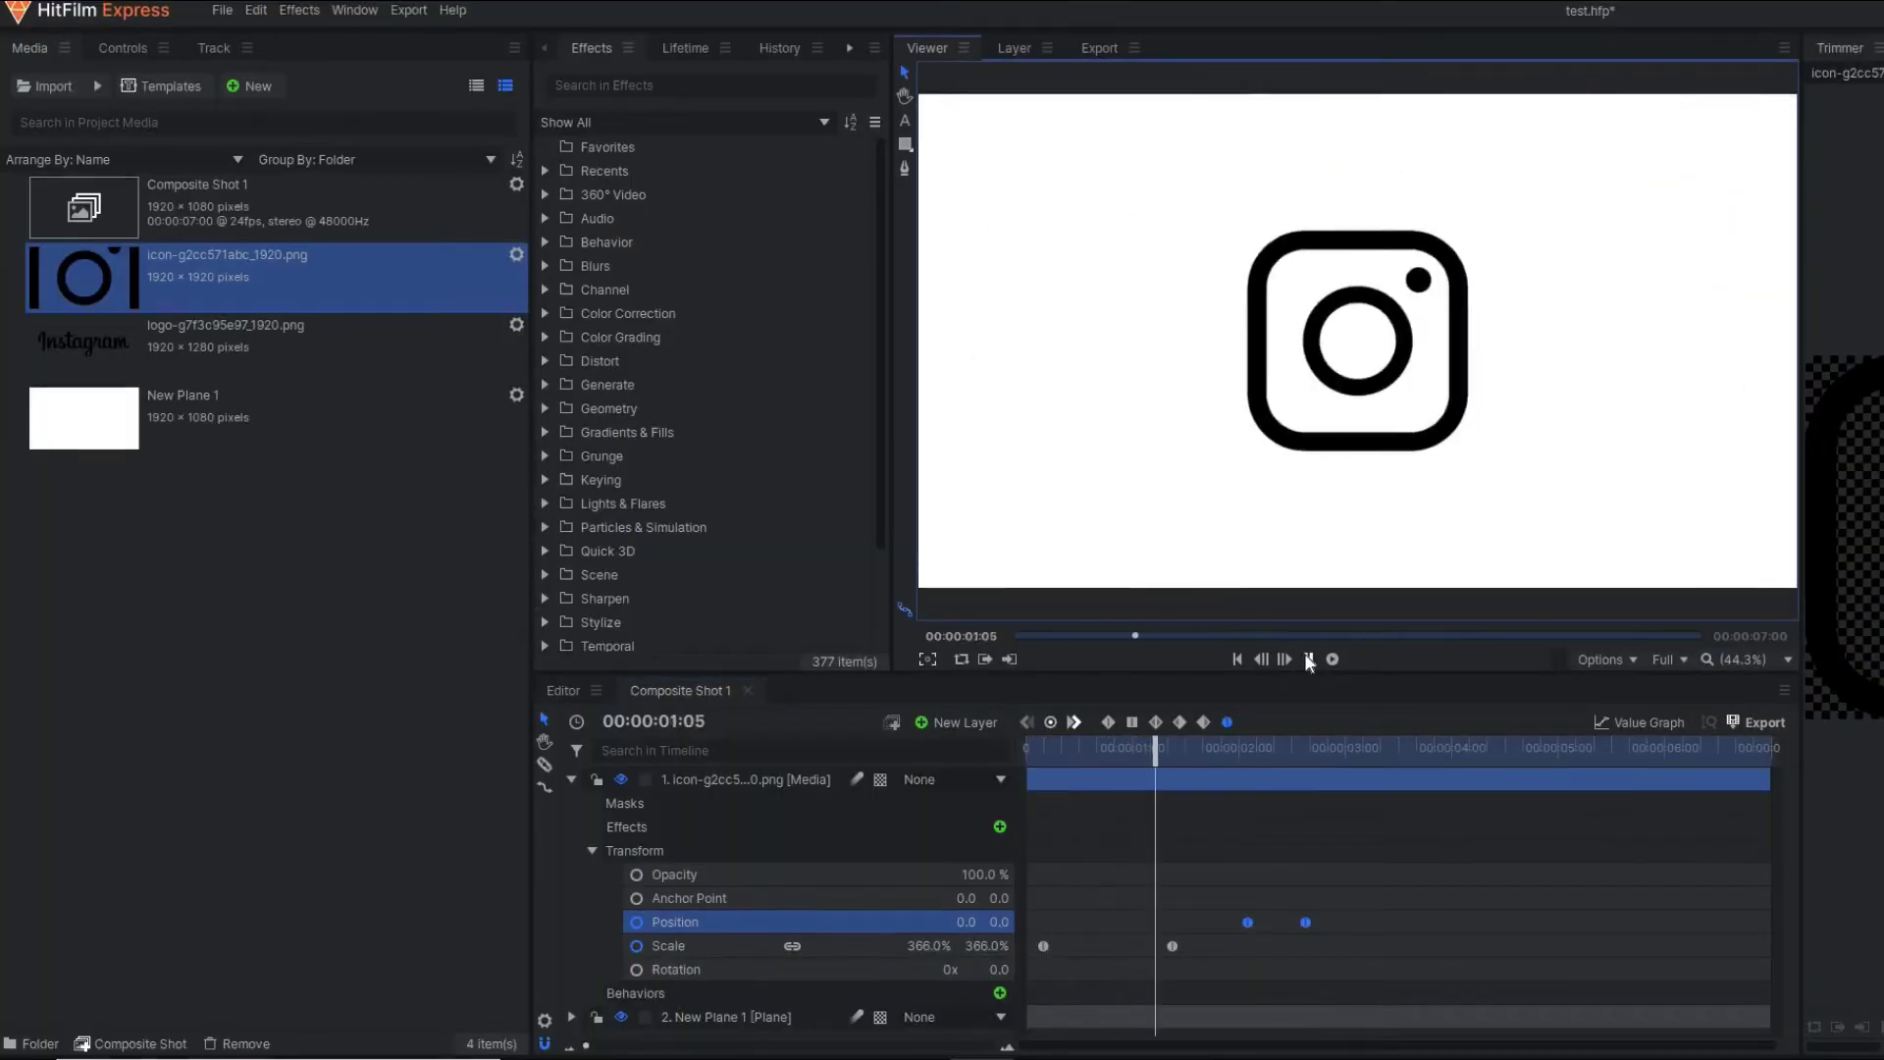
click(1309, 658)
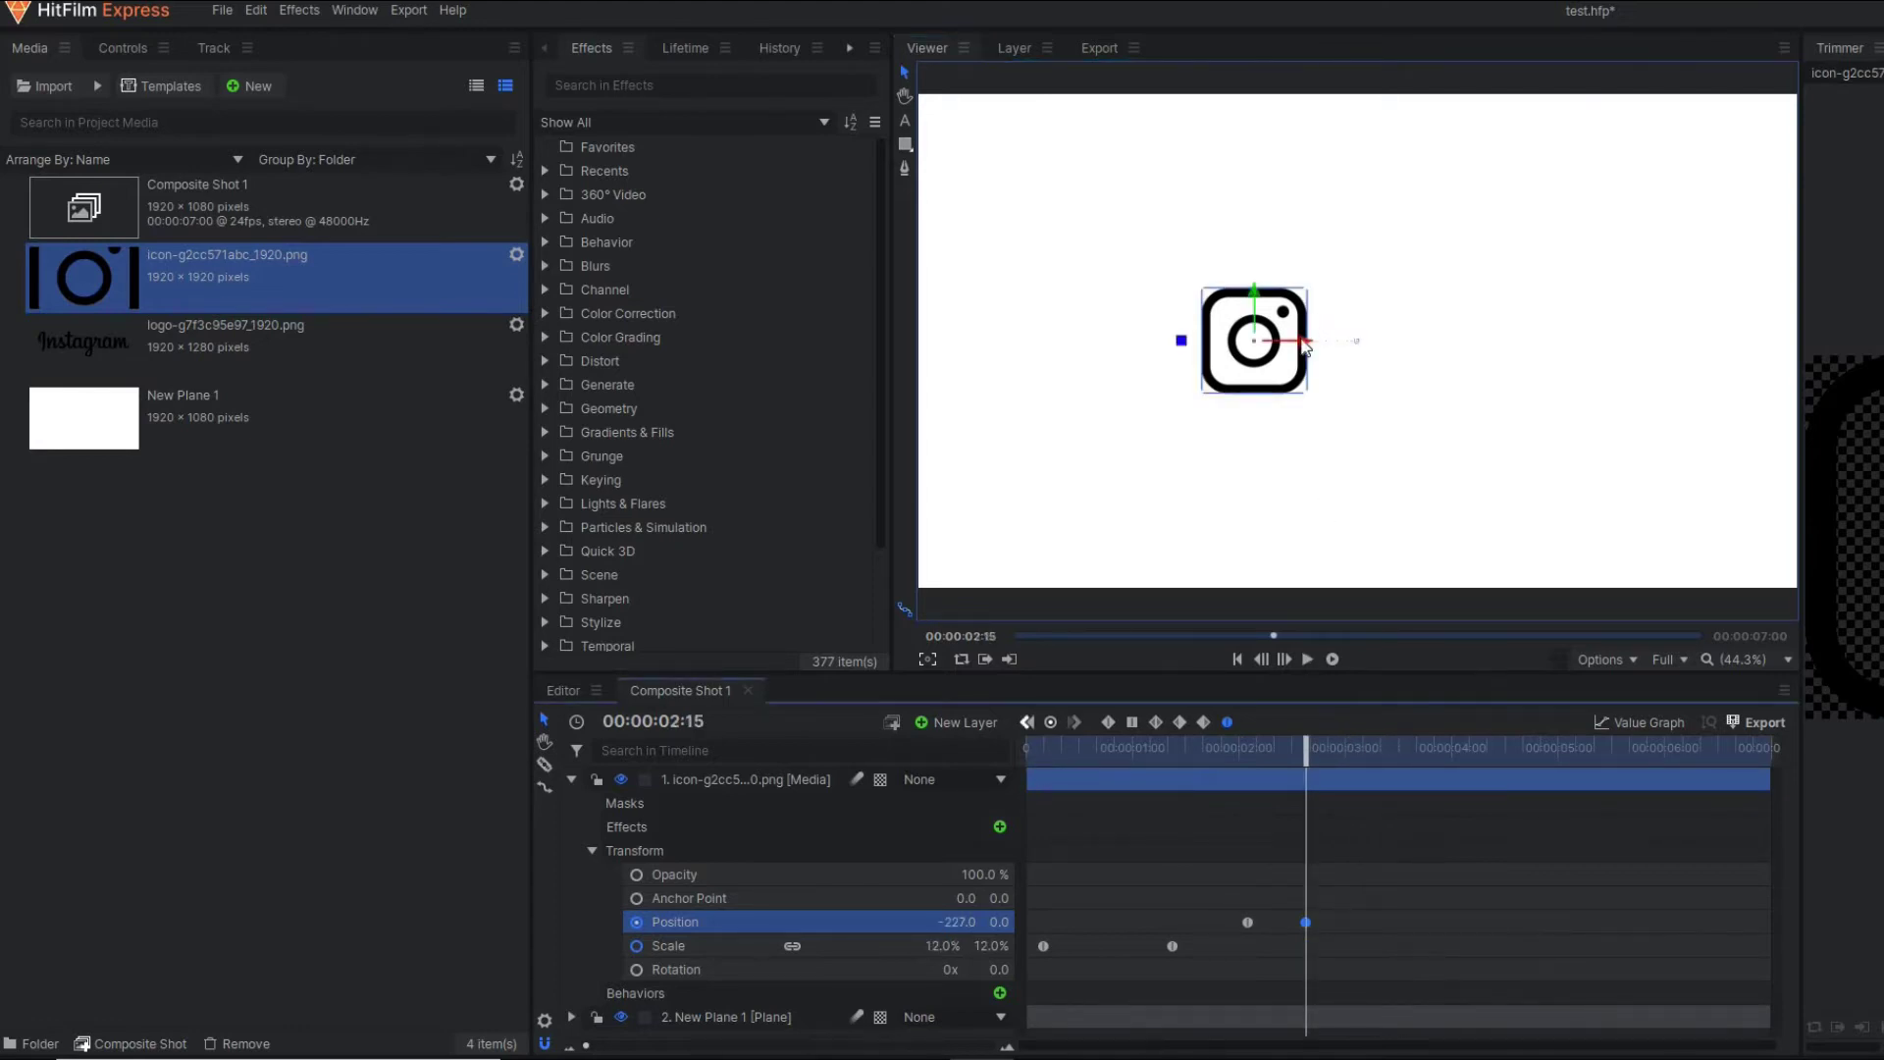
drag(1300, 348, 1267, 348)
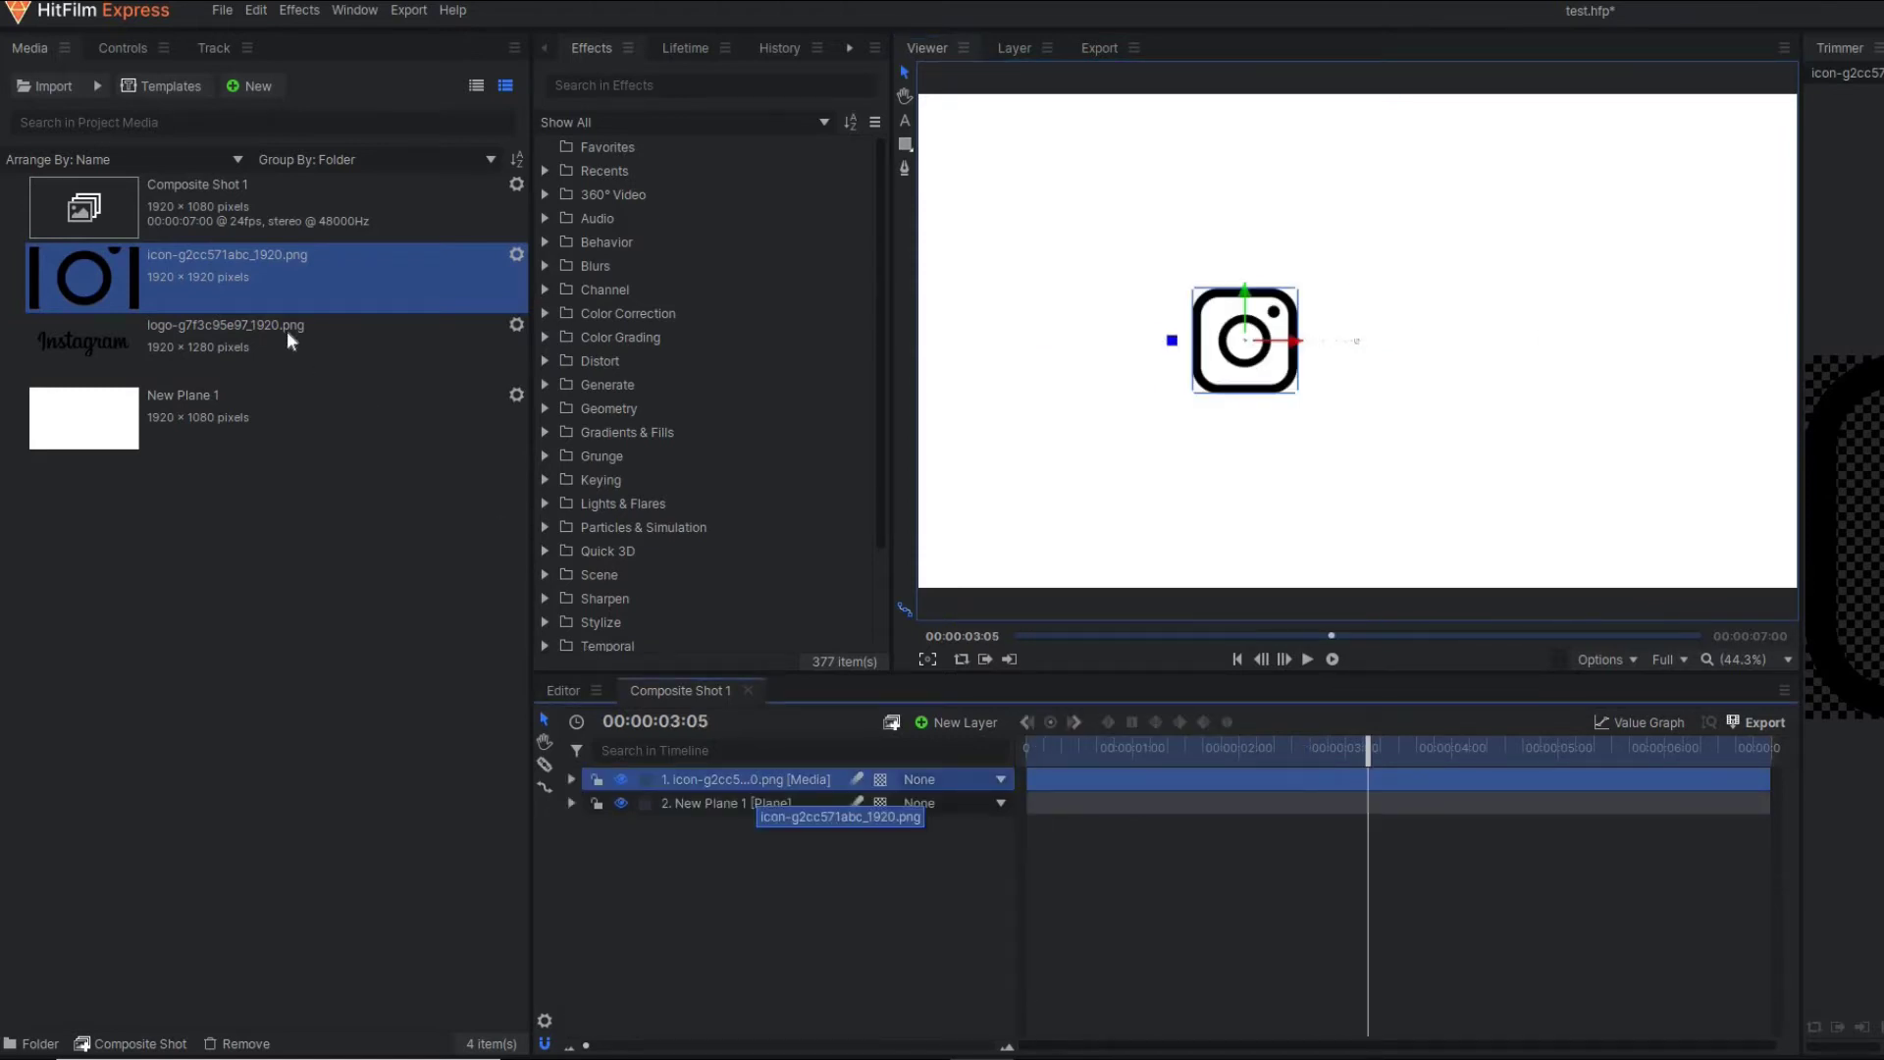
Step: Add the Instagram wordmark PNG as the top layer, scale it to 33%, and position it beside the icon at about 155.7, -33.8
drag(287, 331, 722, 769)
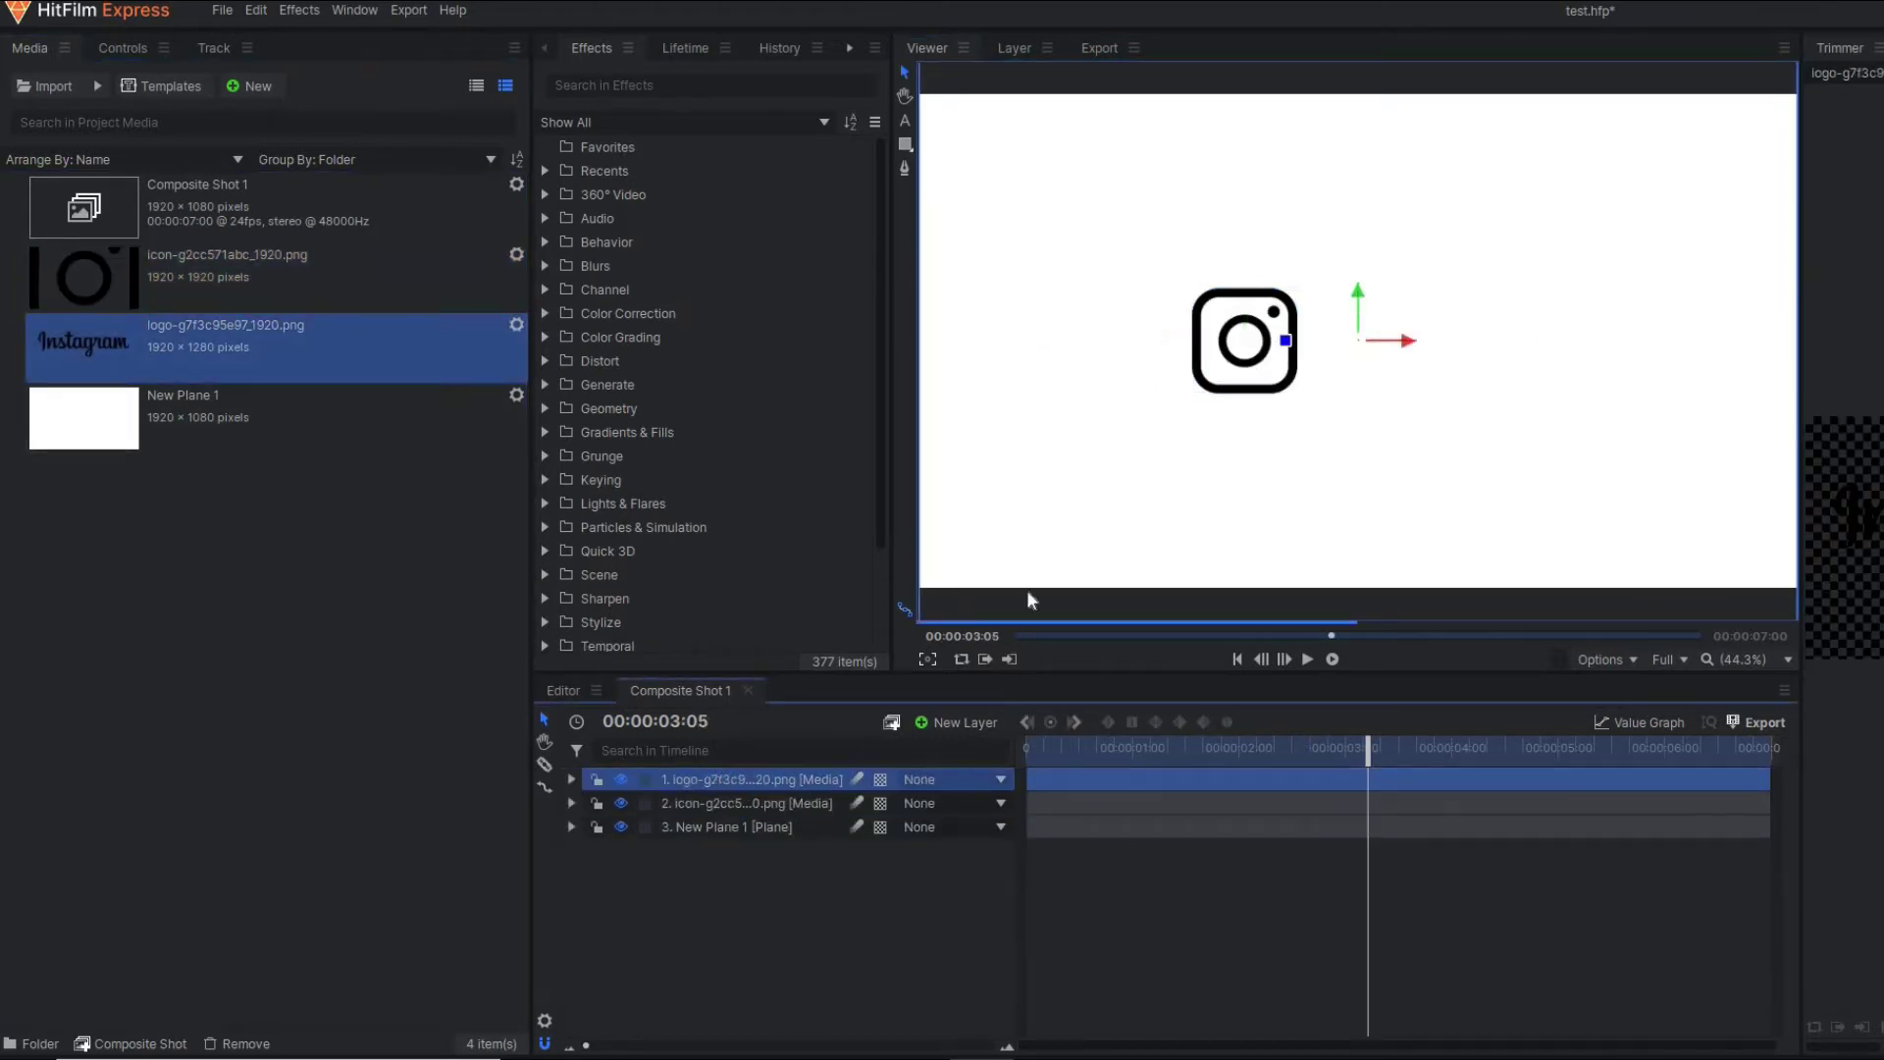
click(571, 779)
click(591, 851)
click(895, 946)
drag(939, 946, 874, 946)
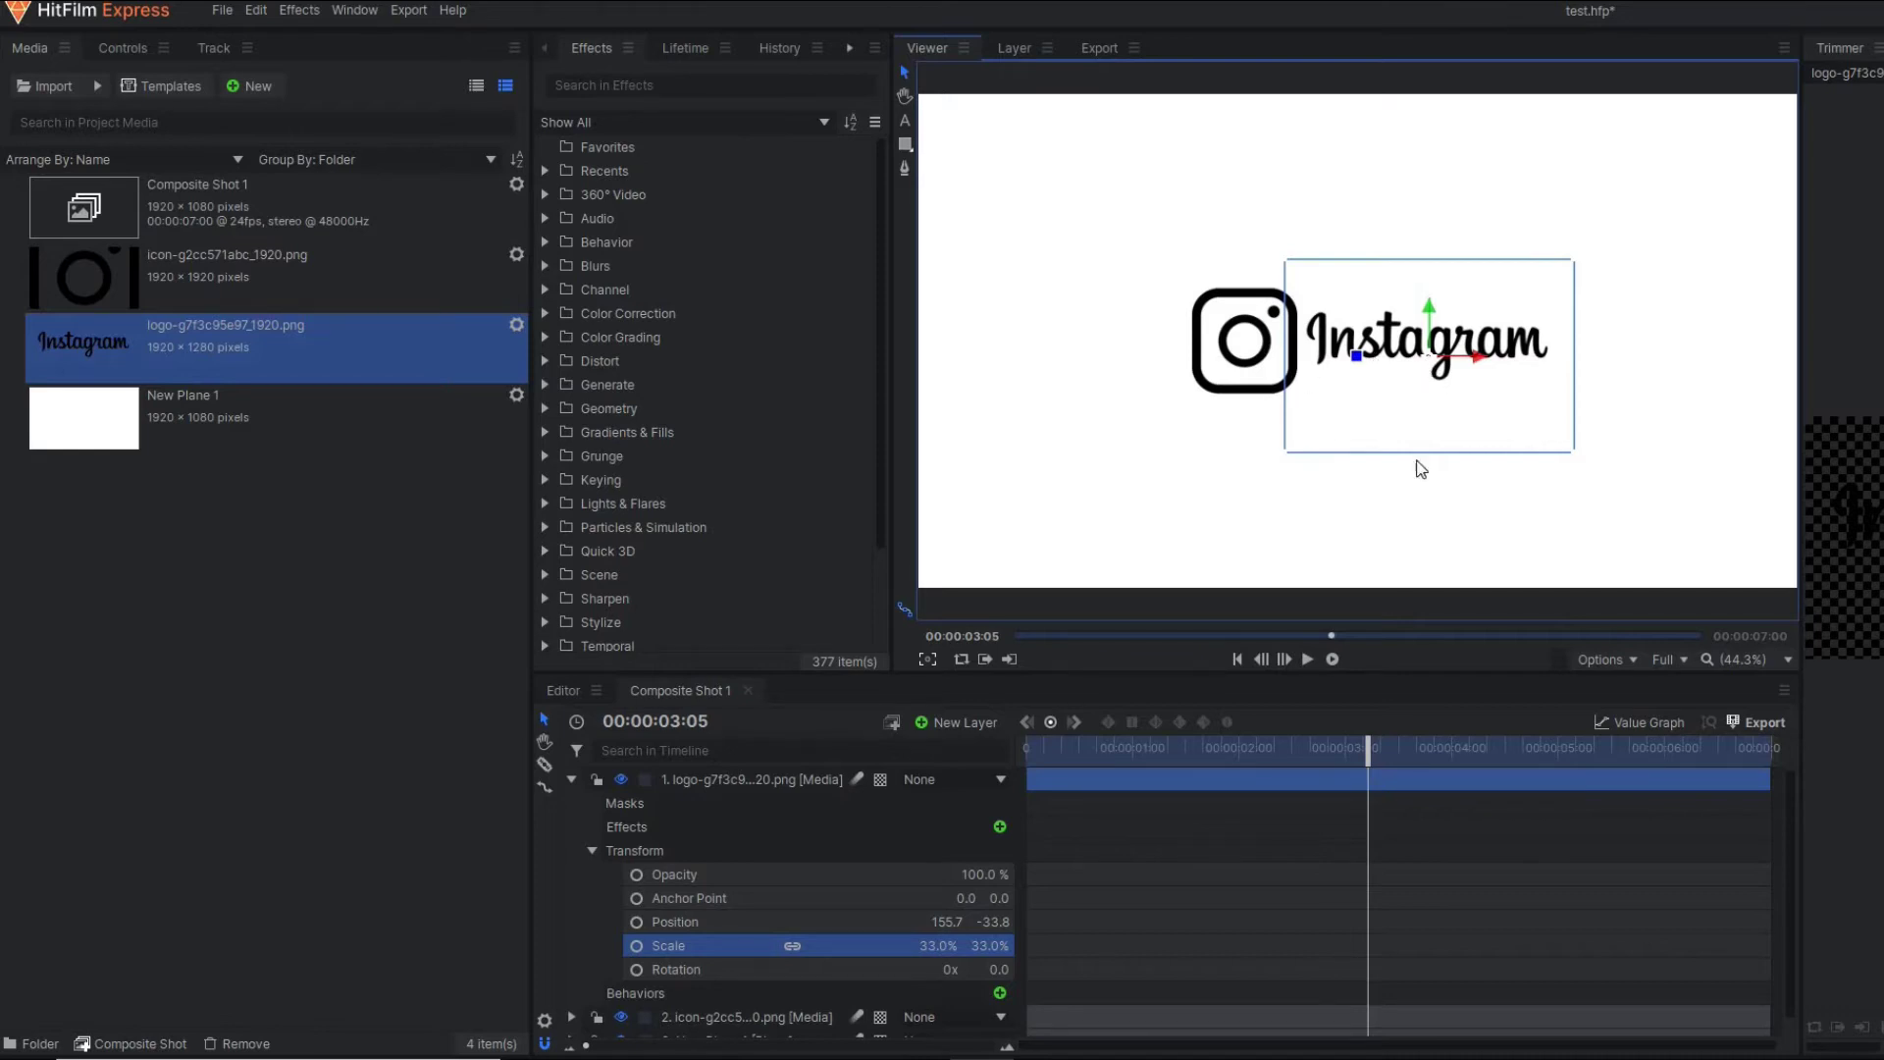
click(570, 779)
drag(1230, 783, 1311, 772)
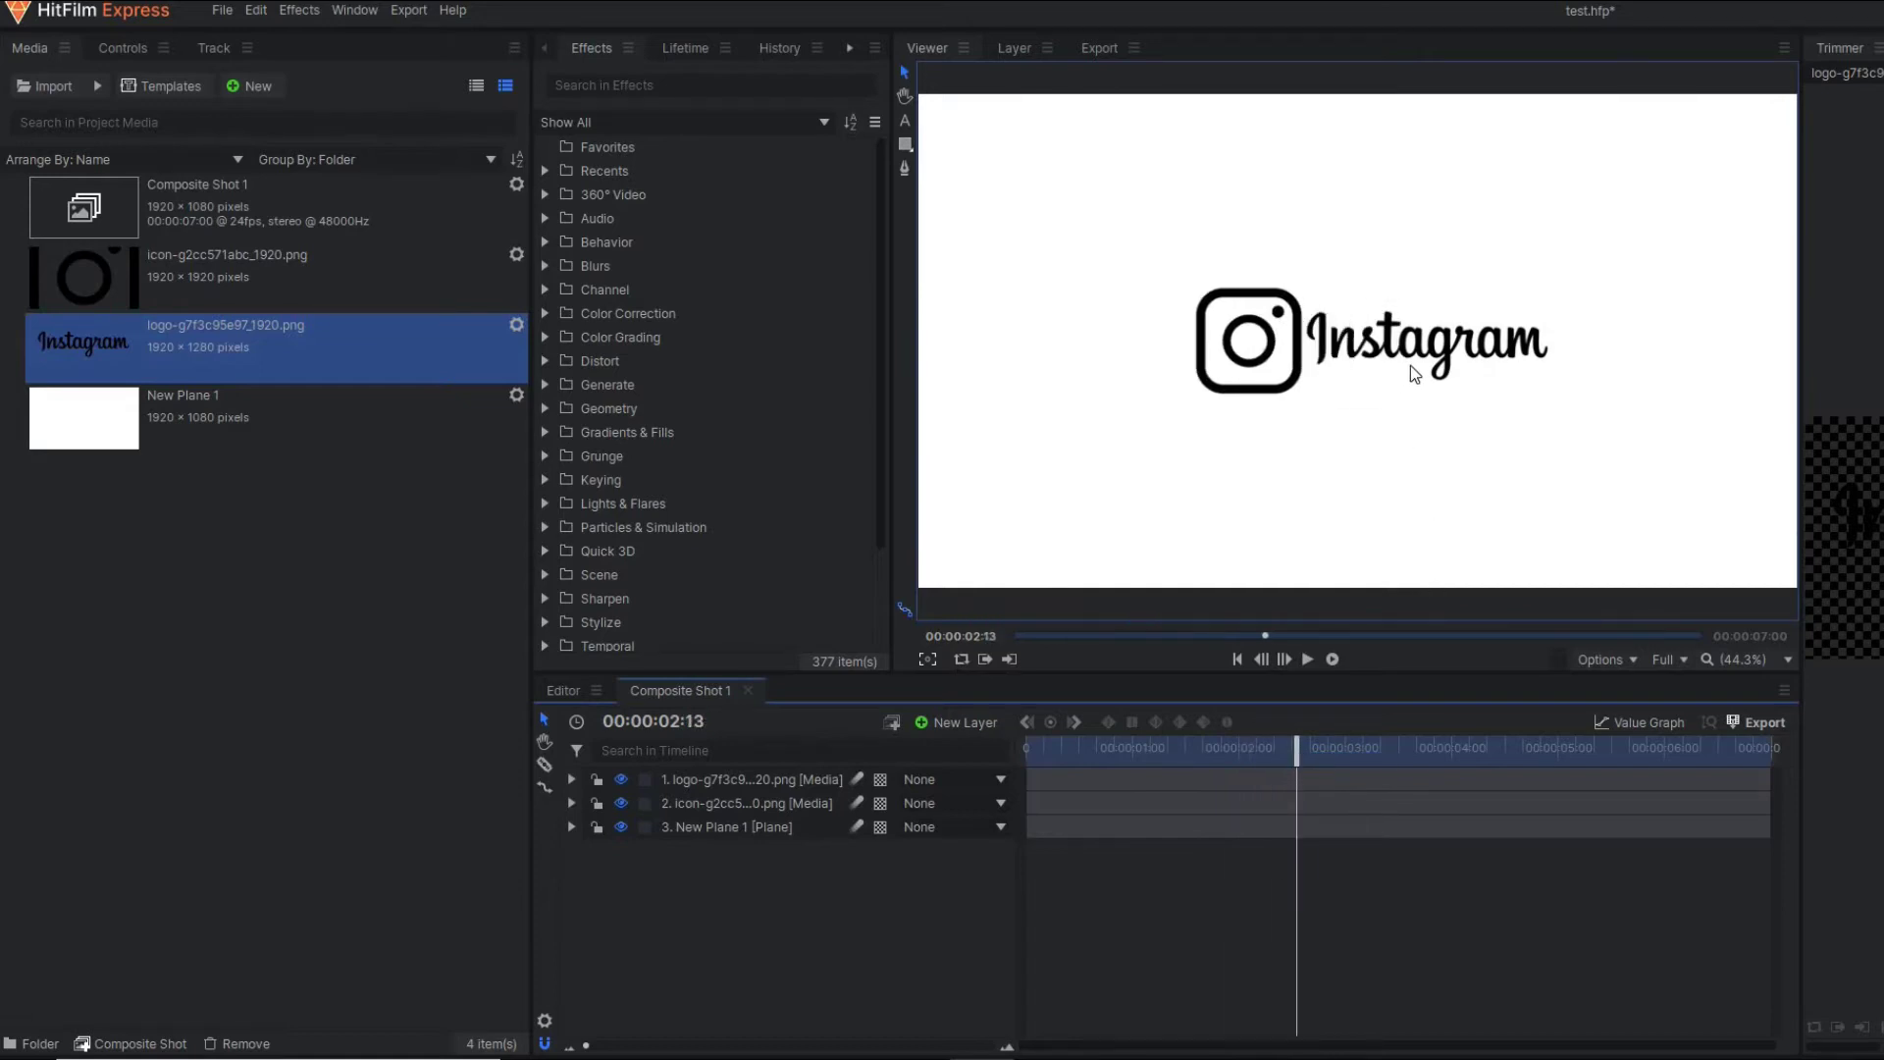
Step: Keyframe the wordmark's position at 155.7, -33.8 at 00:00:03:03 and at -377.2, -33.8 at 00:00:02:15, and play back the slide
click(1371, 381)
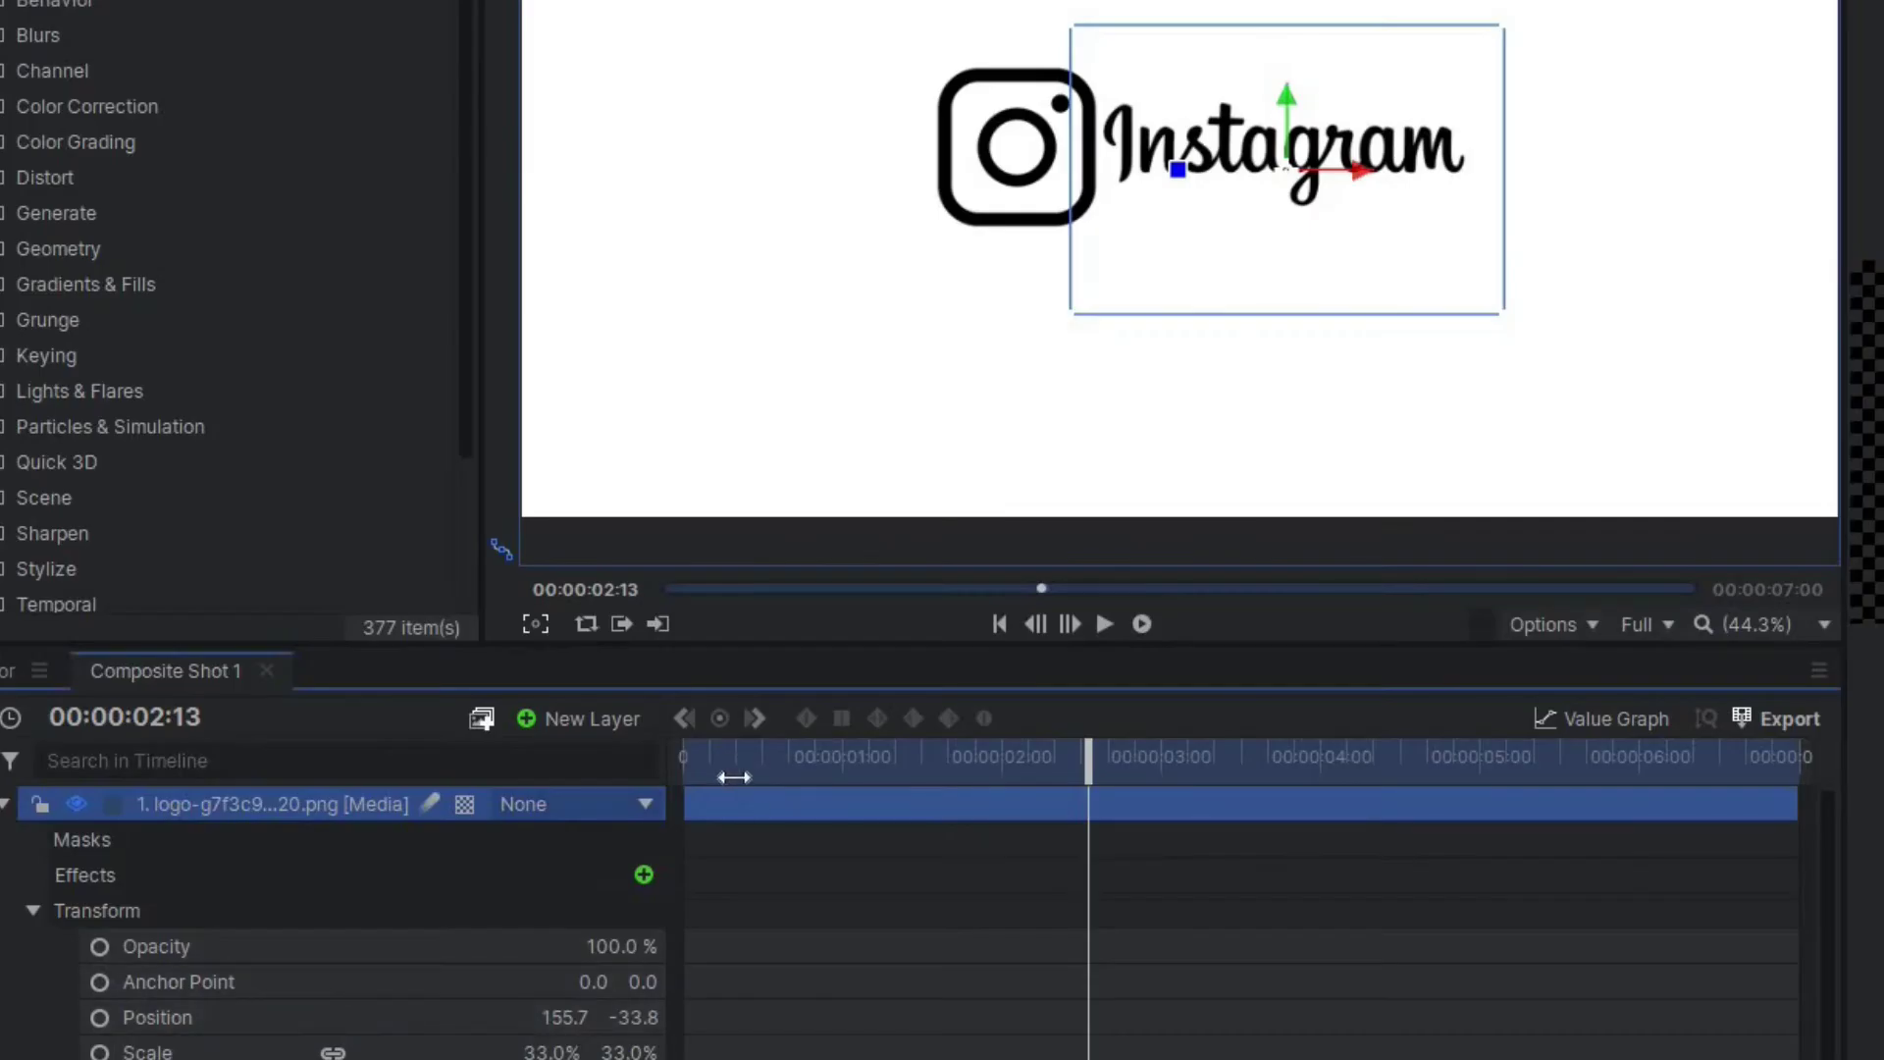
click(1059, 757)
drag(761, 762, 1184, 866)
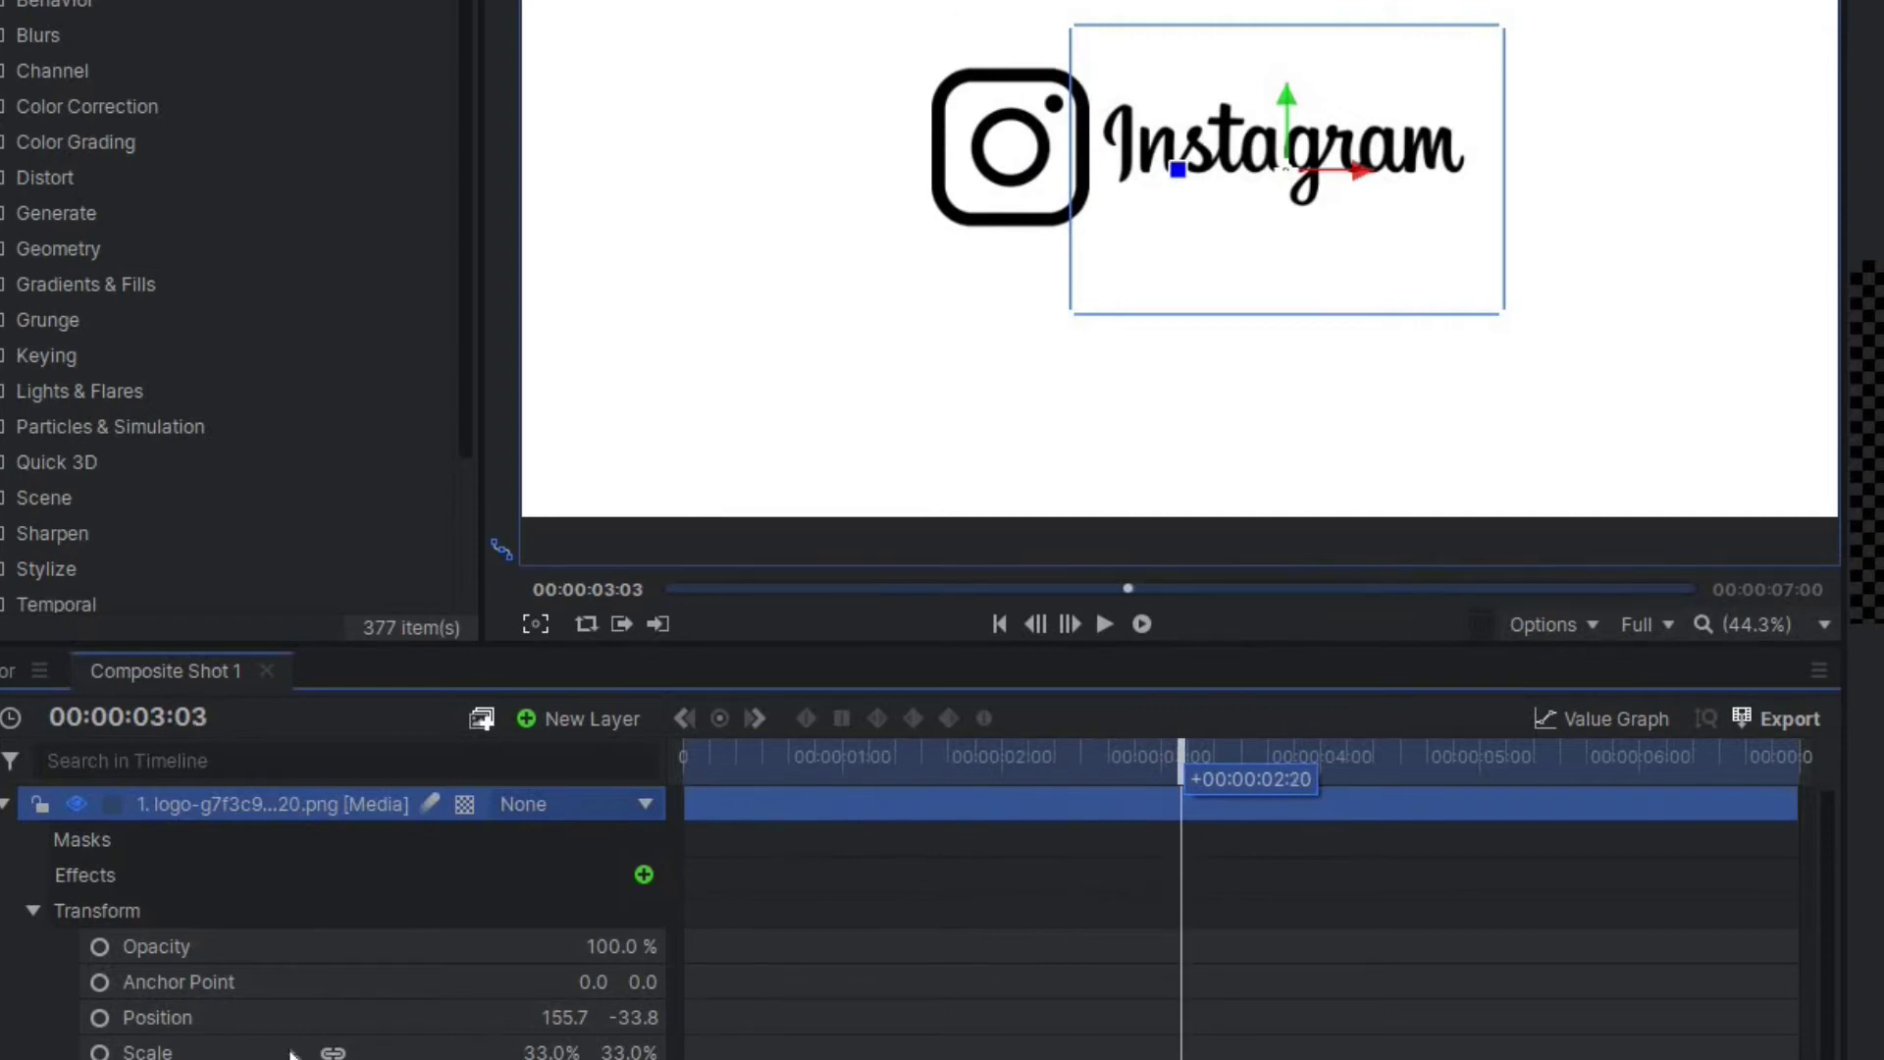
click(99, 1018)
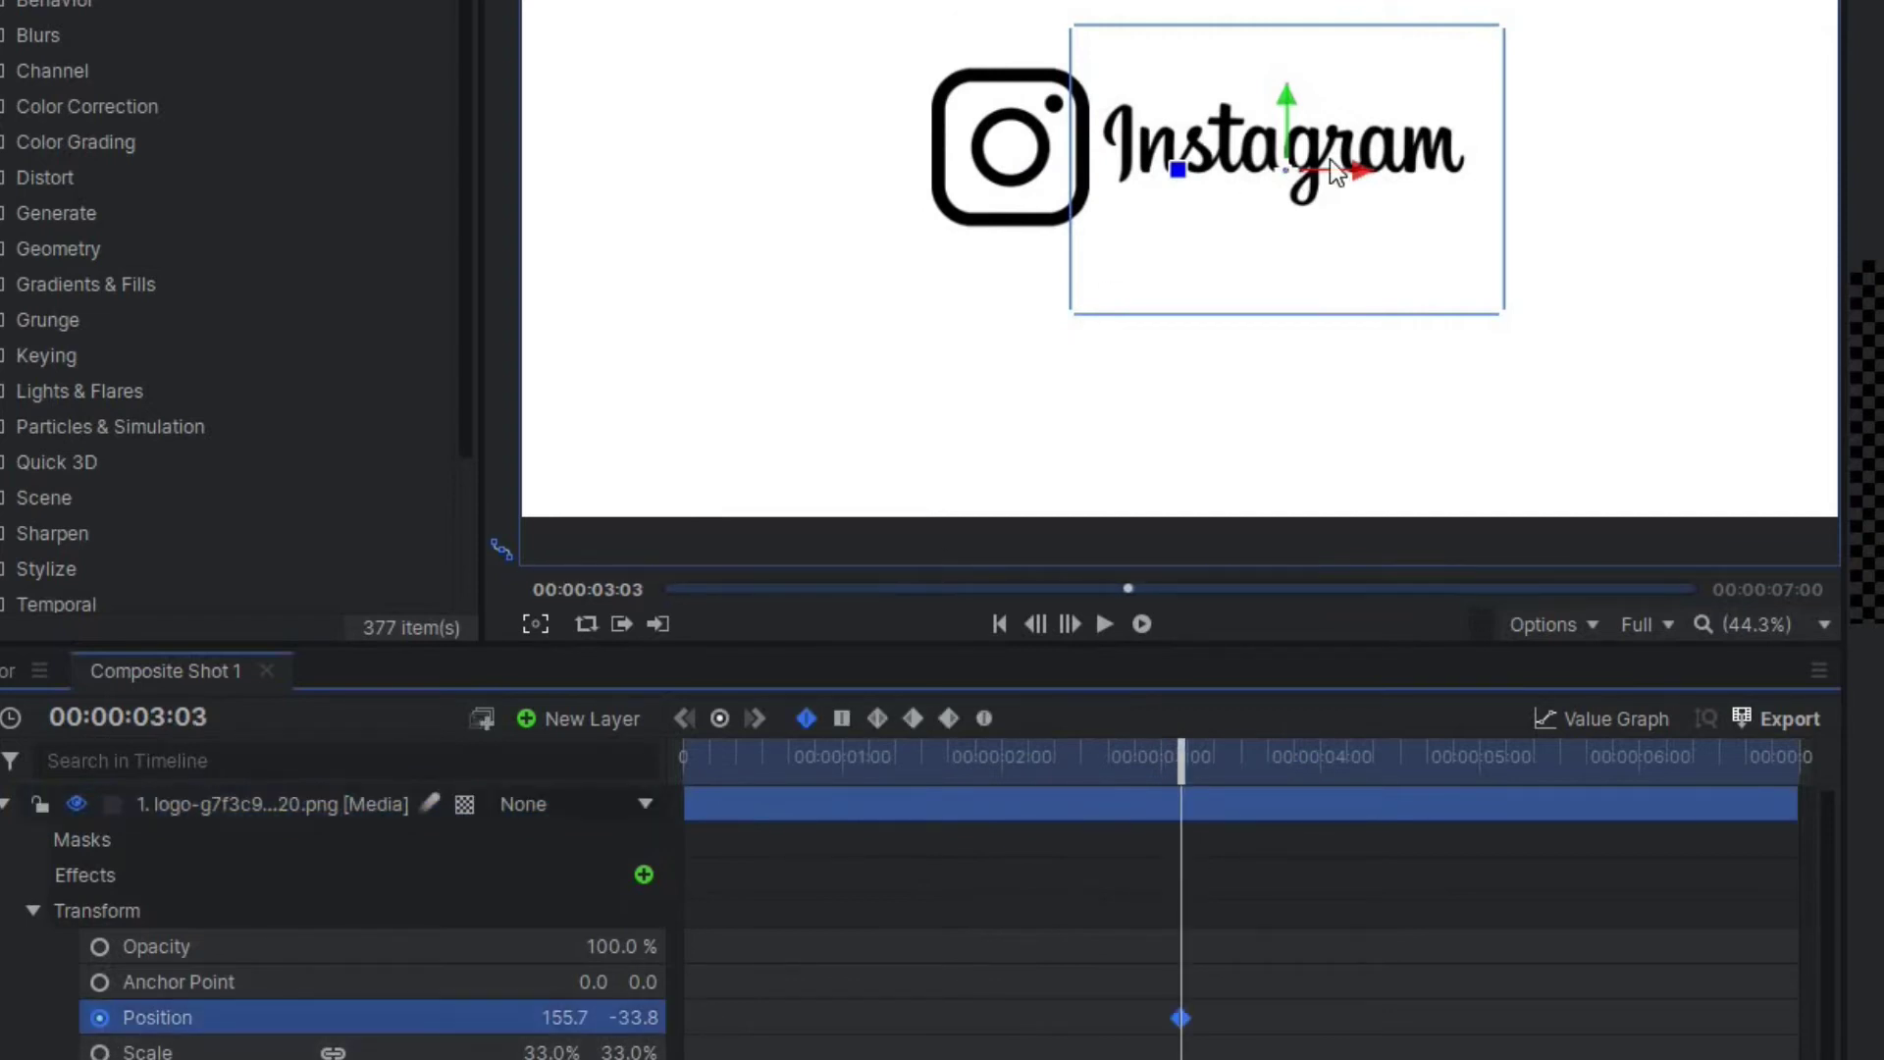
drag(1187, 767, 1103, 770)
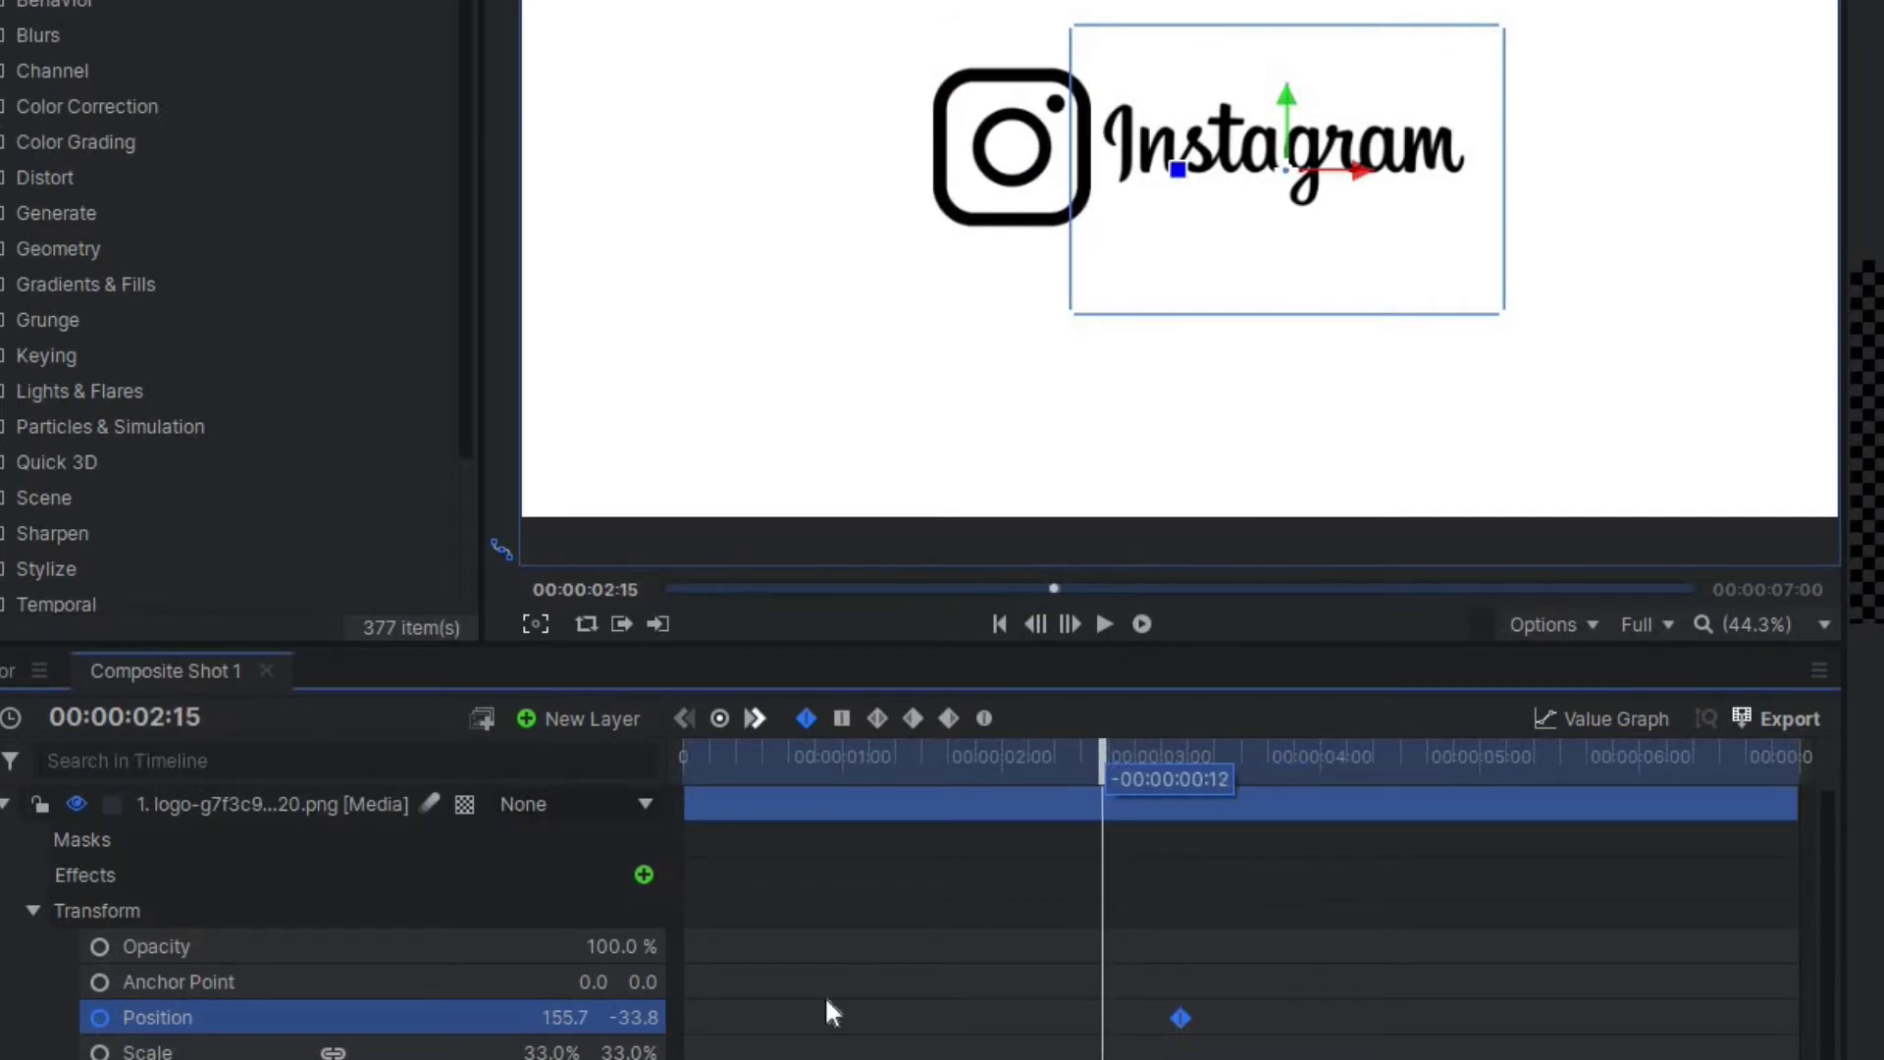
drag(565, 1016, 42, 1016)
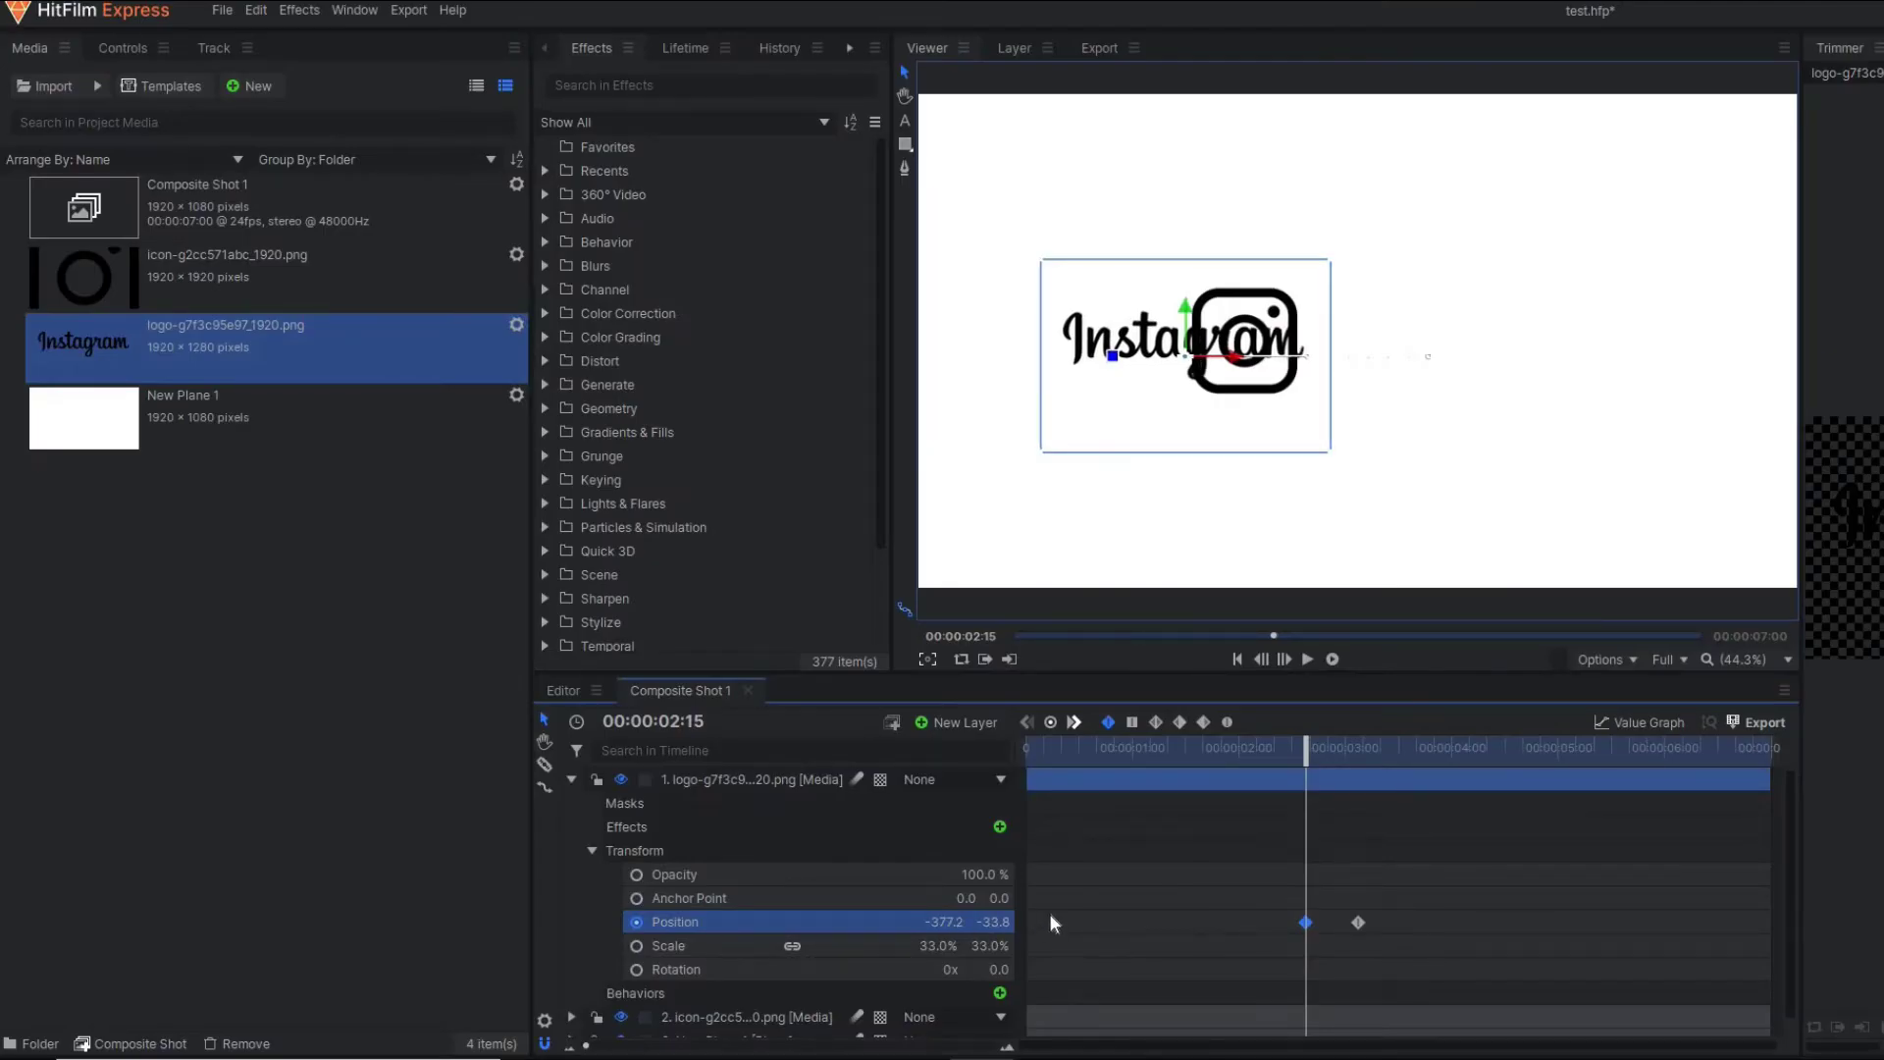
click(1205, 749)
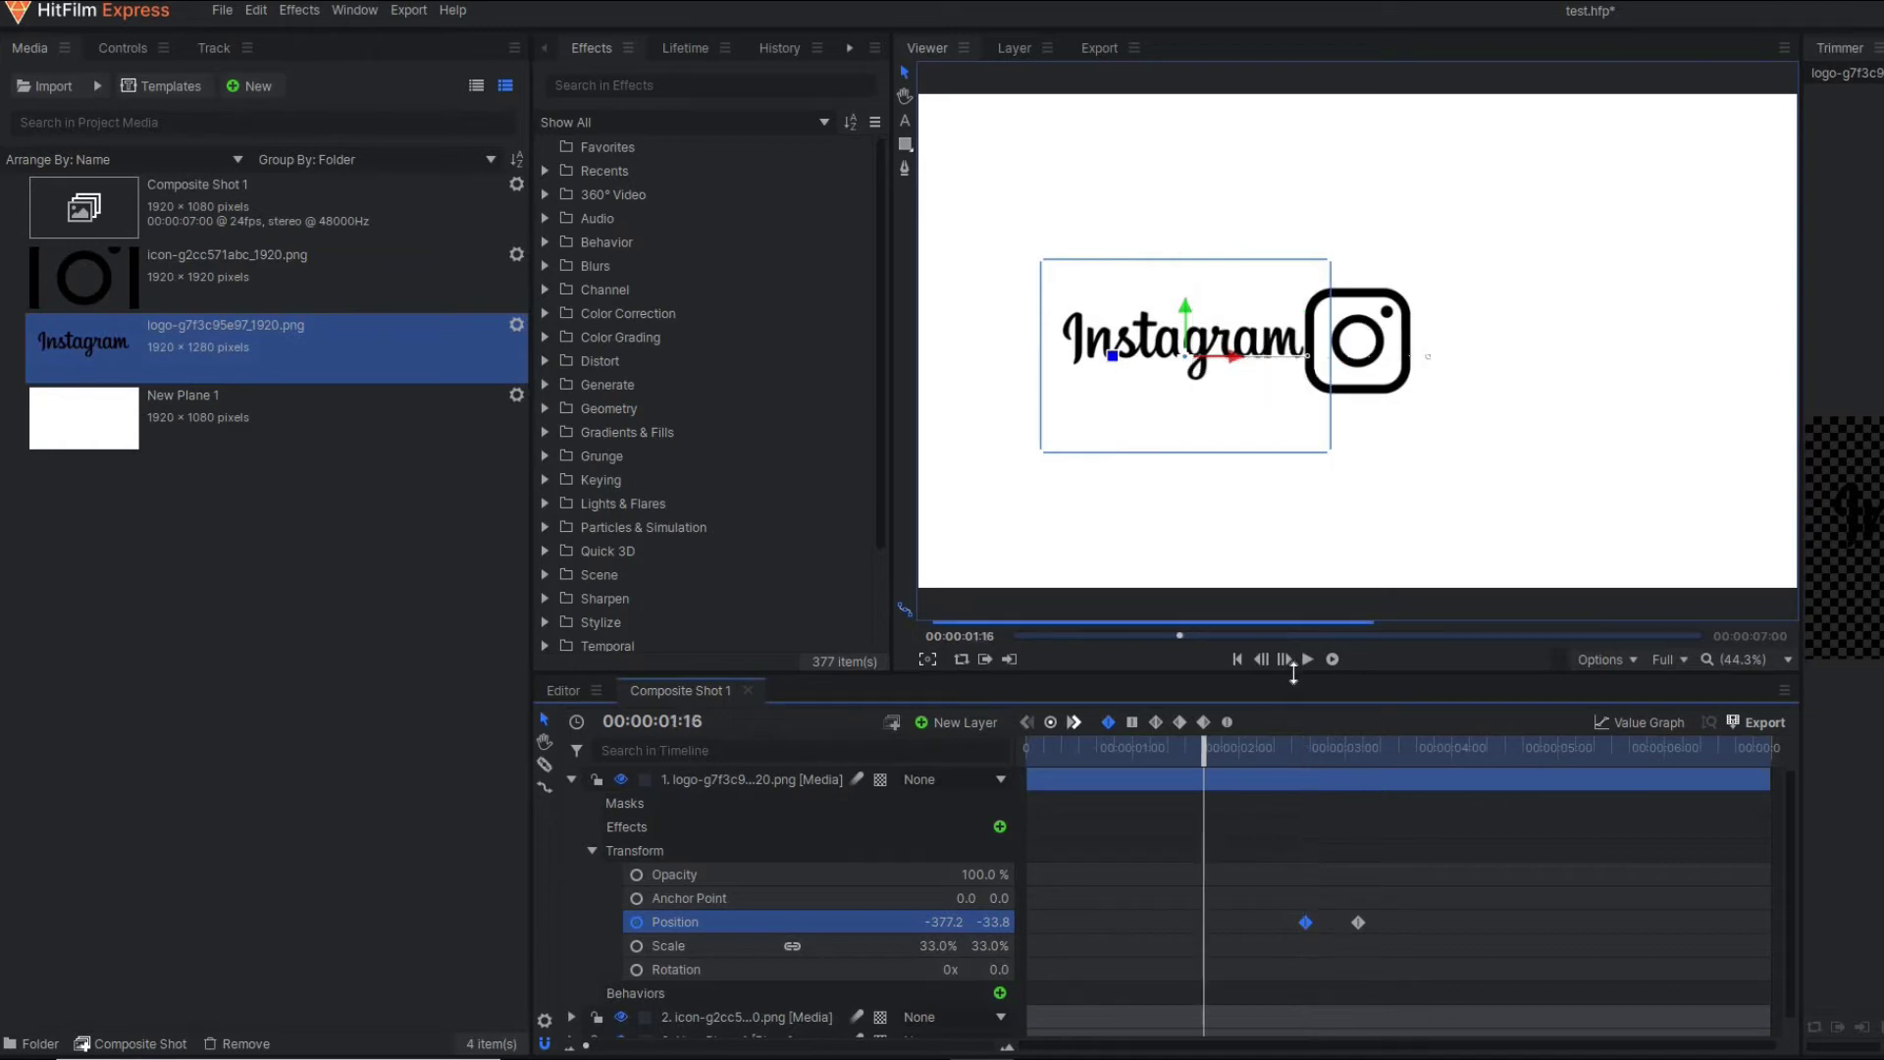
click(1306, 657)
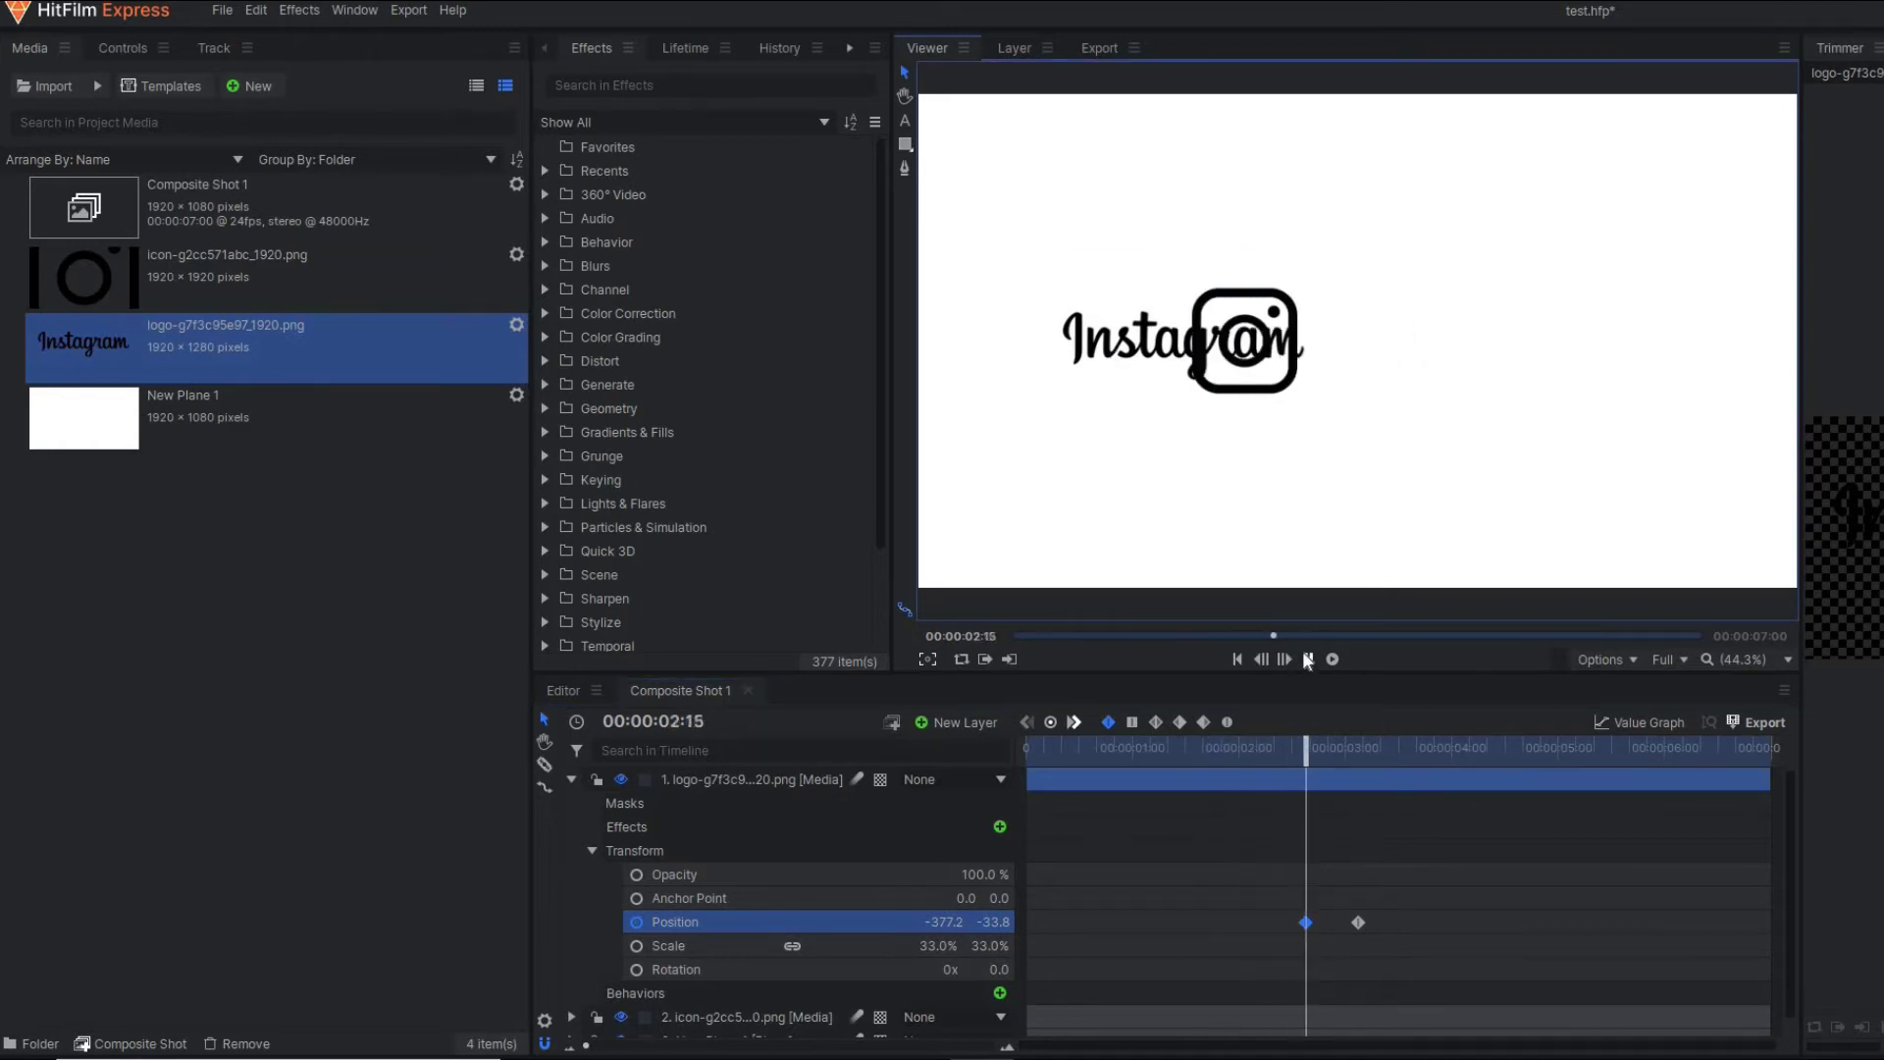
key(space)
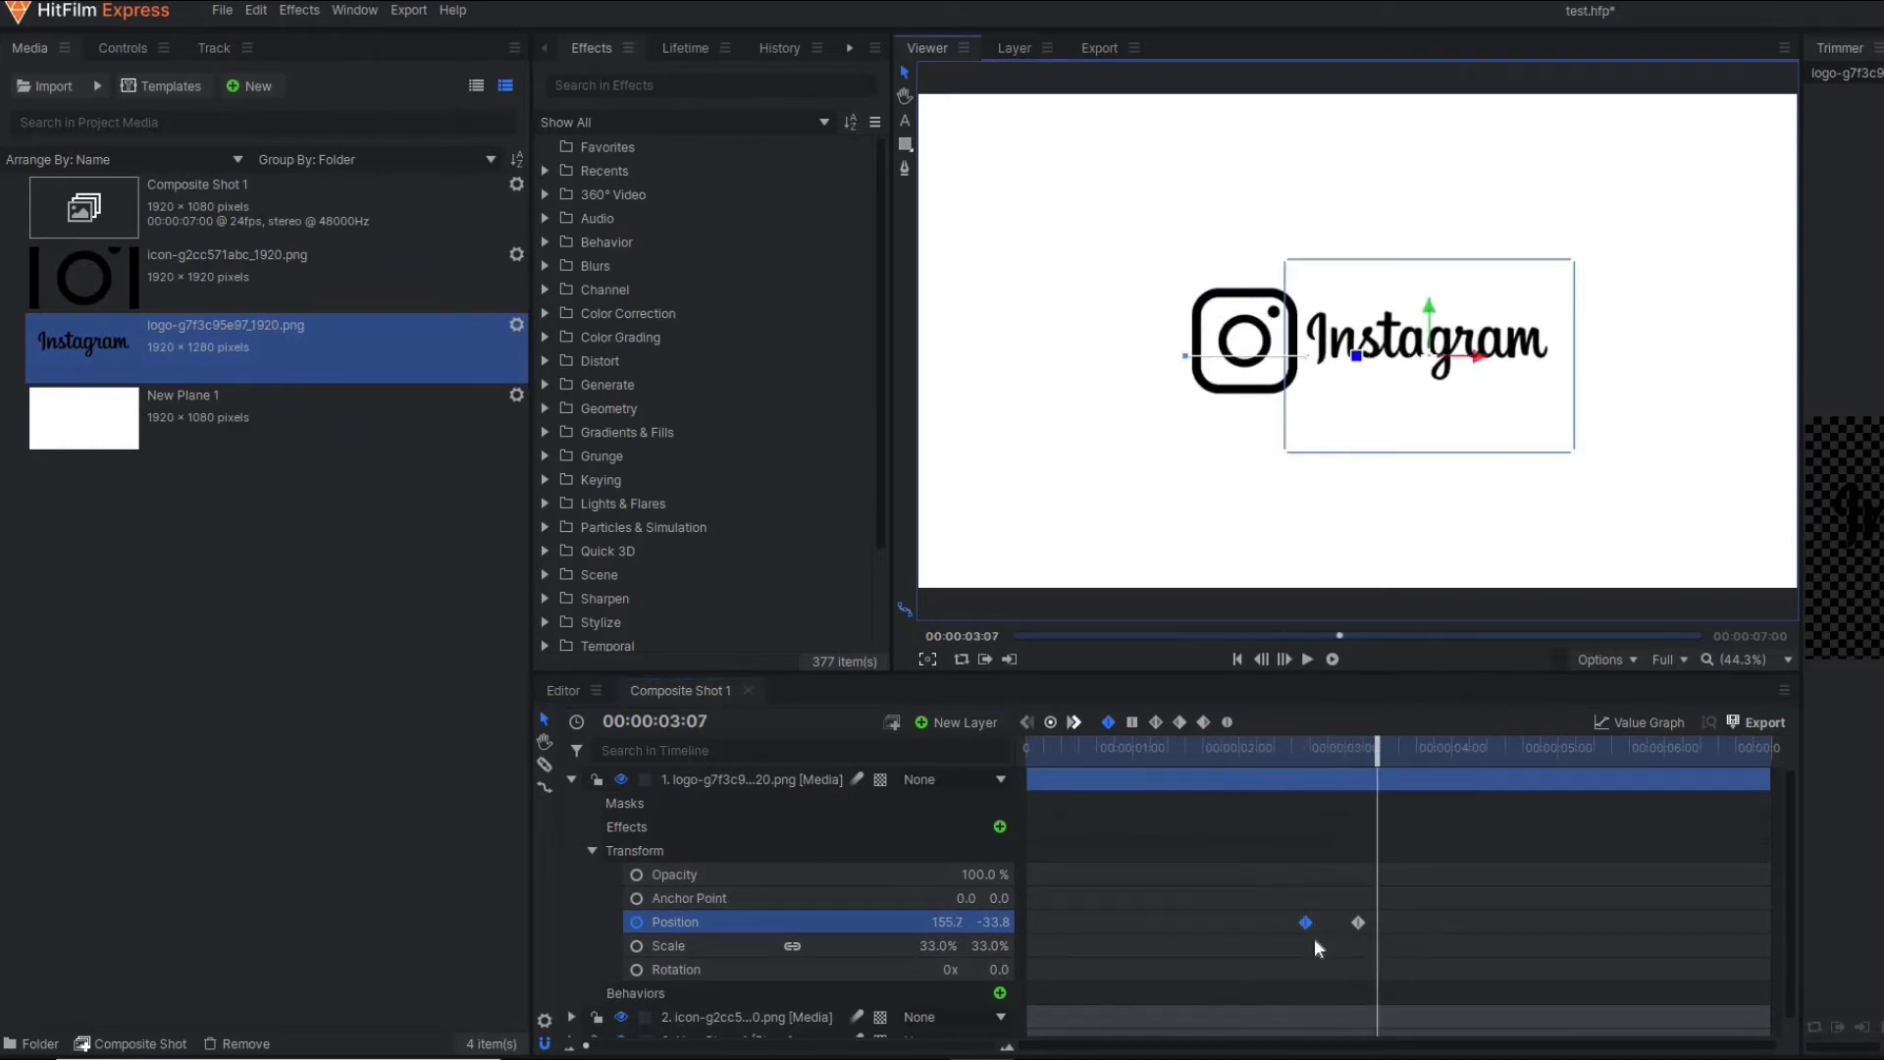
Step: Move both wordmark position keyframes earlier so the slide starts at about 00:00:02:07, and scrub through the motion
mouse_move(1303, 922)
drag(1303, 922, 1270, 922)
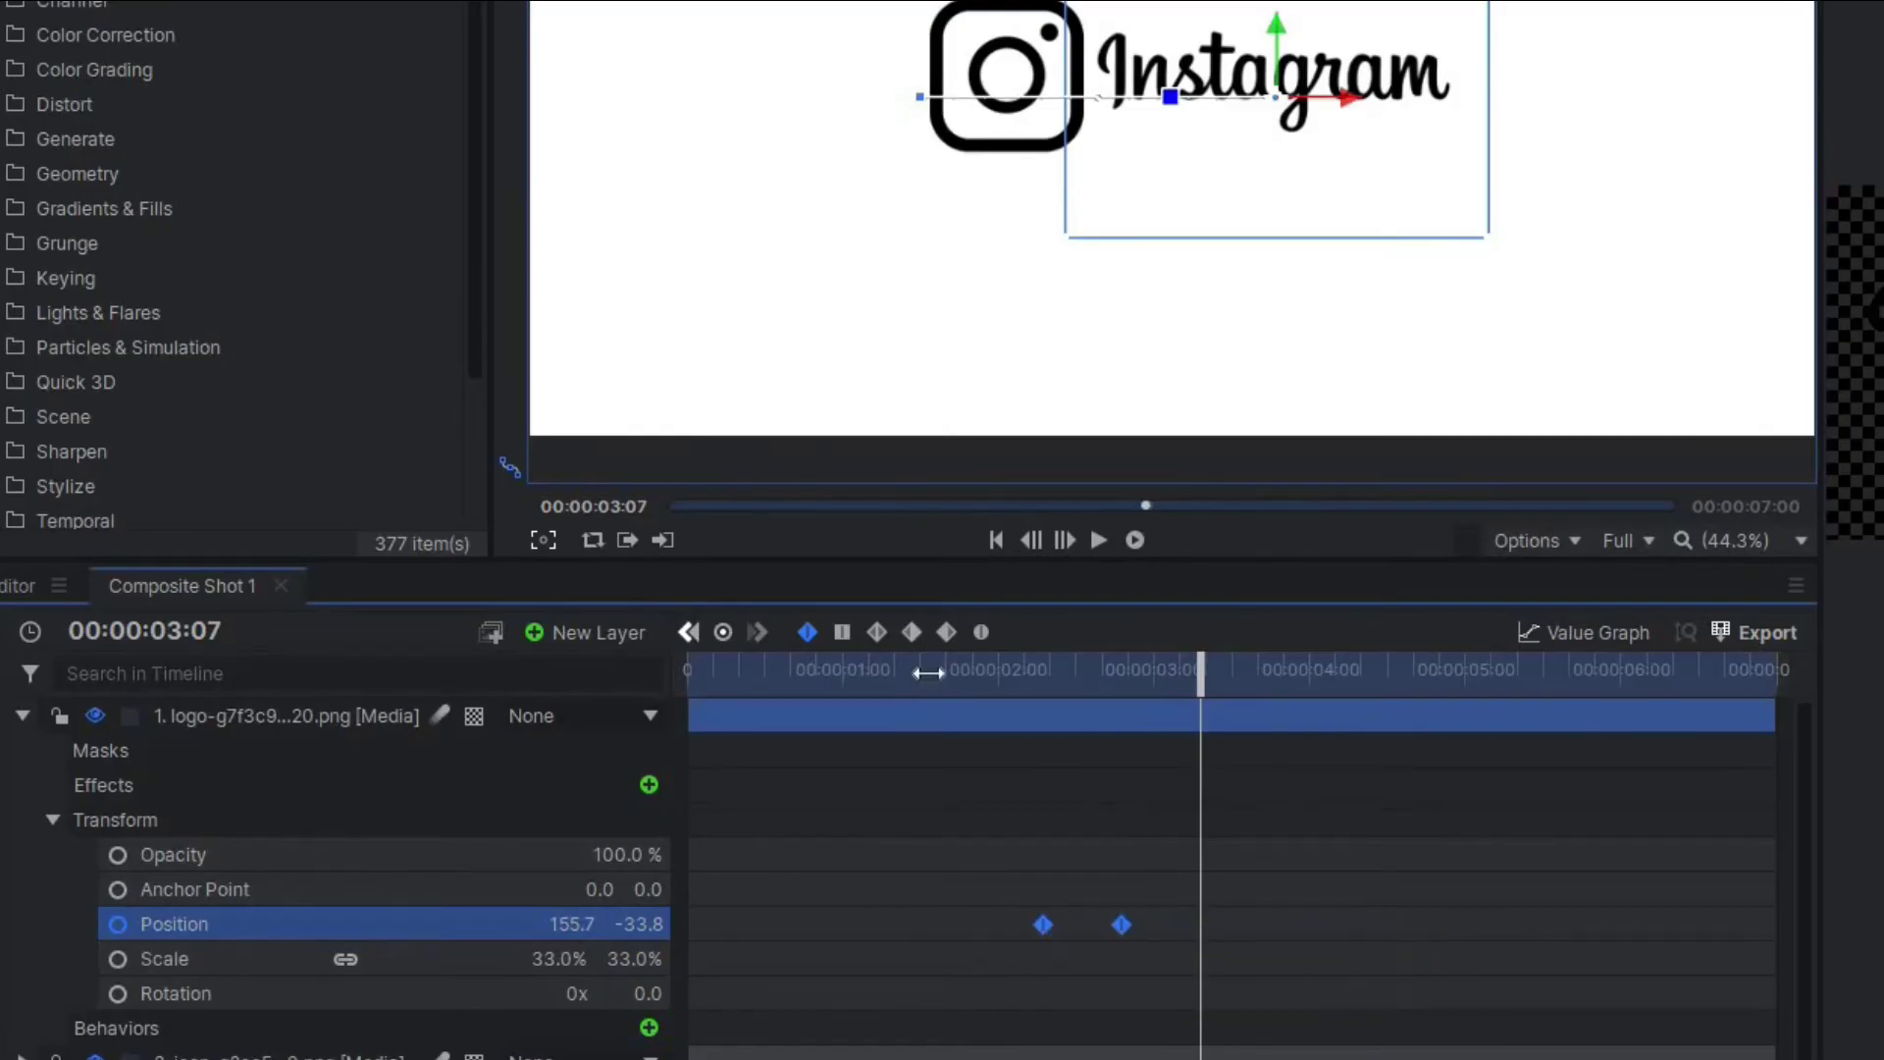
click(1193, 747)
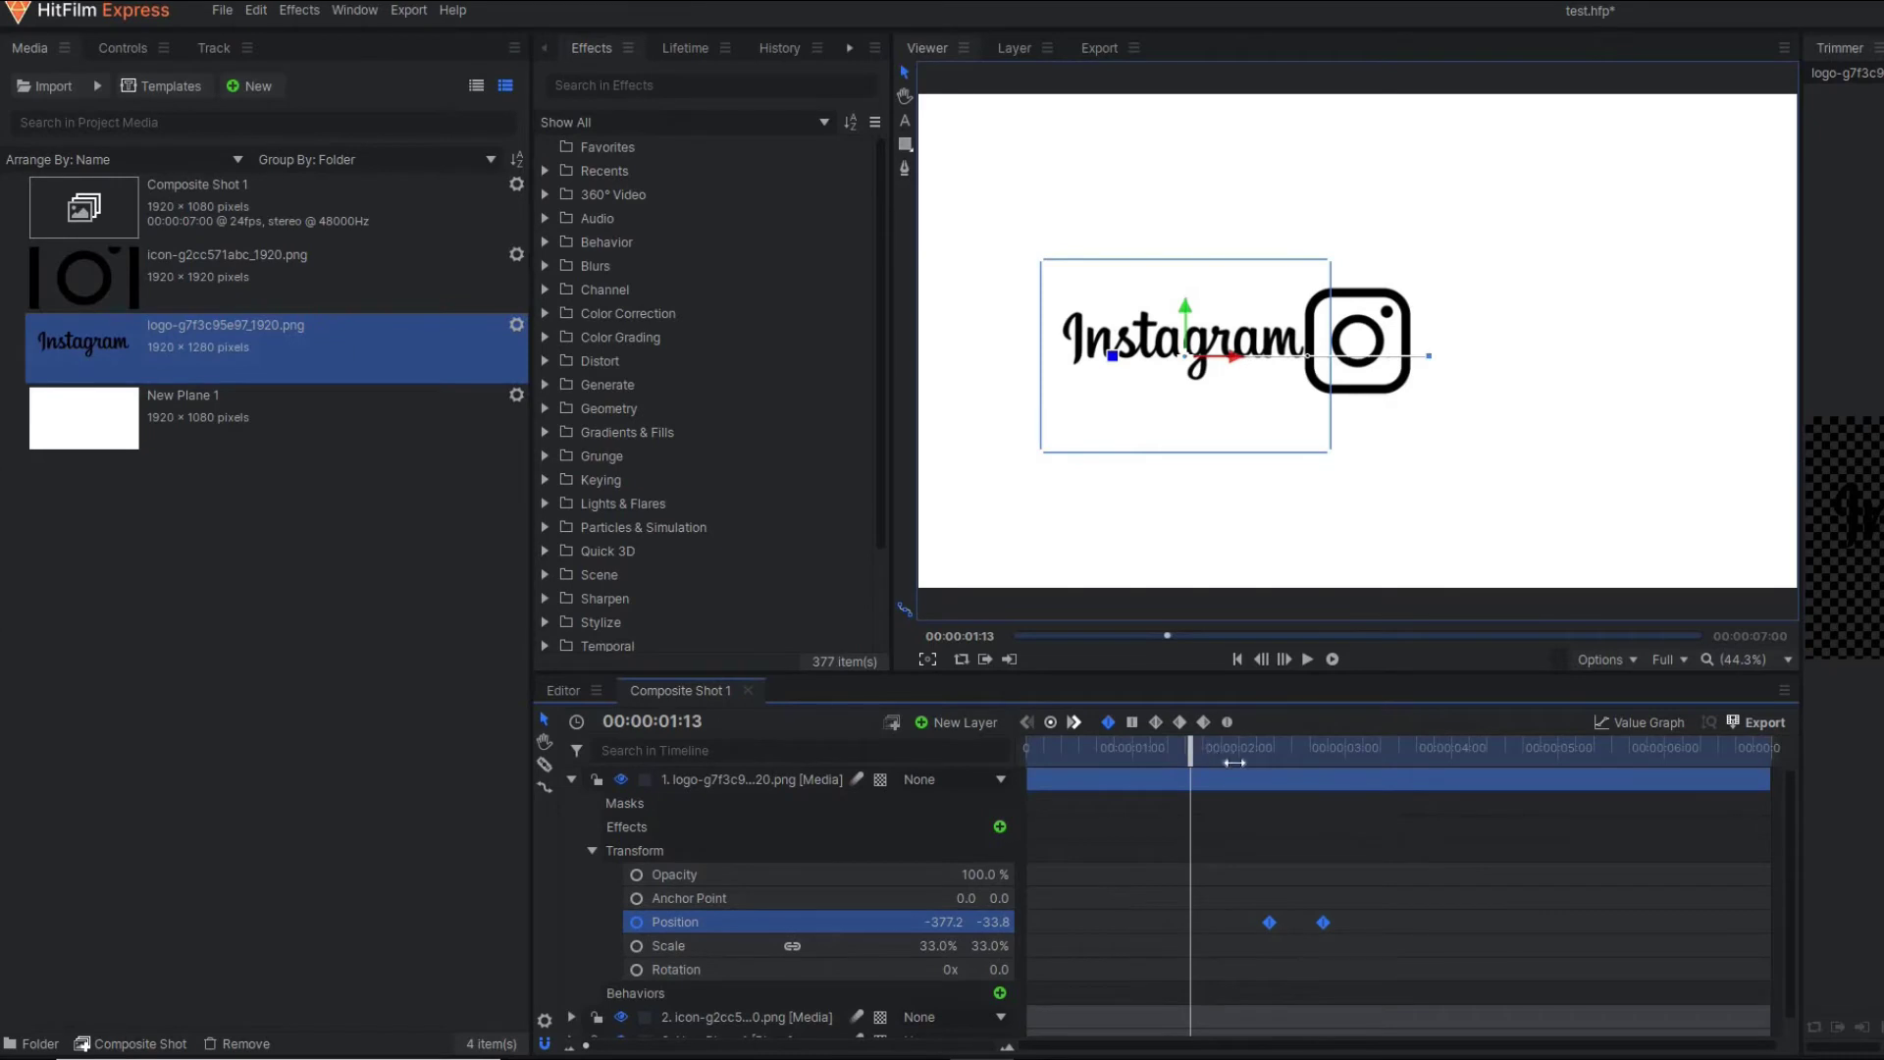
drag(1235, 763, 1401, 884)
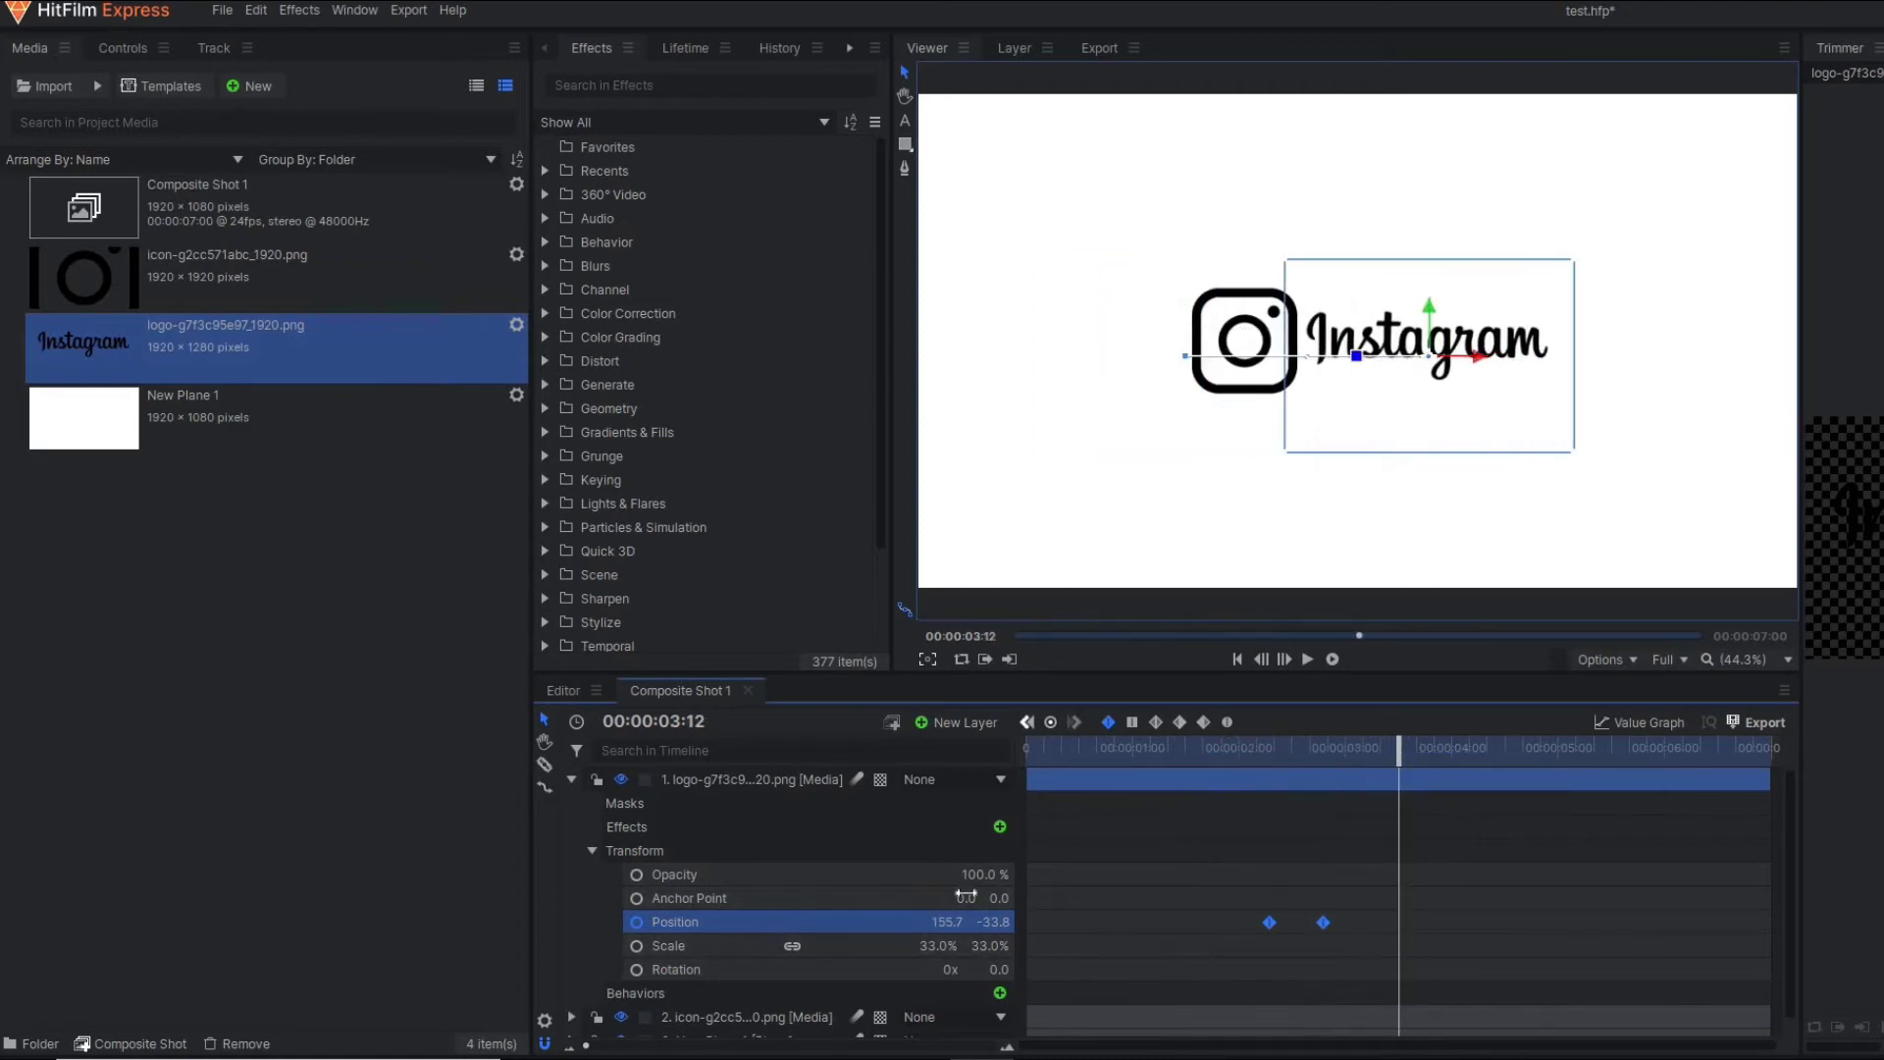
Step: Convert both wordmark position keyframes to manual Bezier and play back the smoothed slide
click(1227, 723)
click(1178, 747)
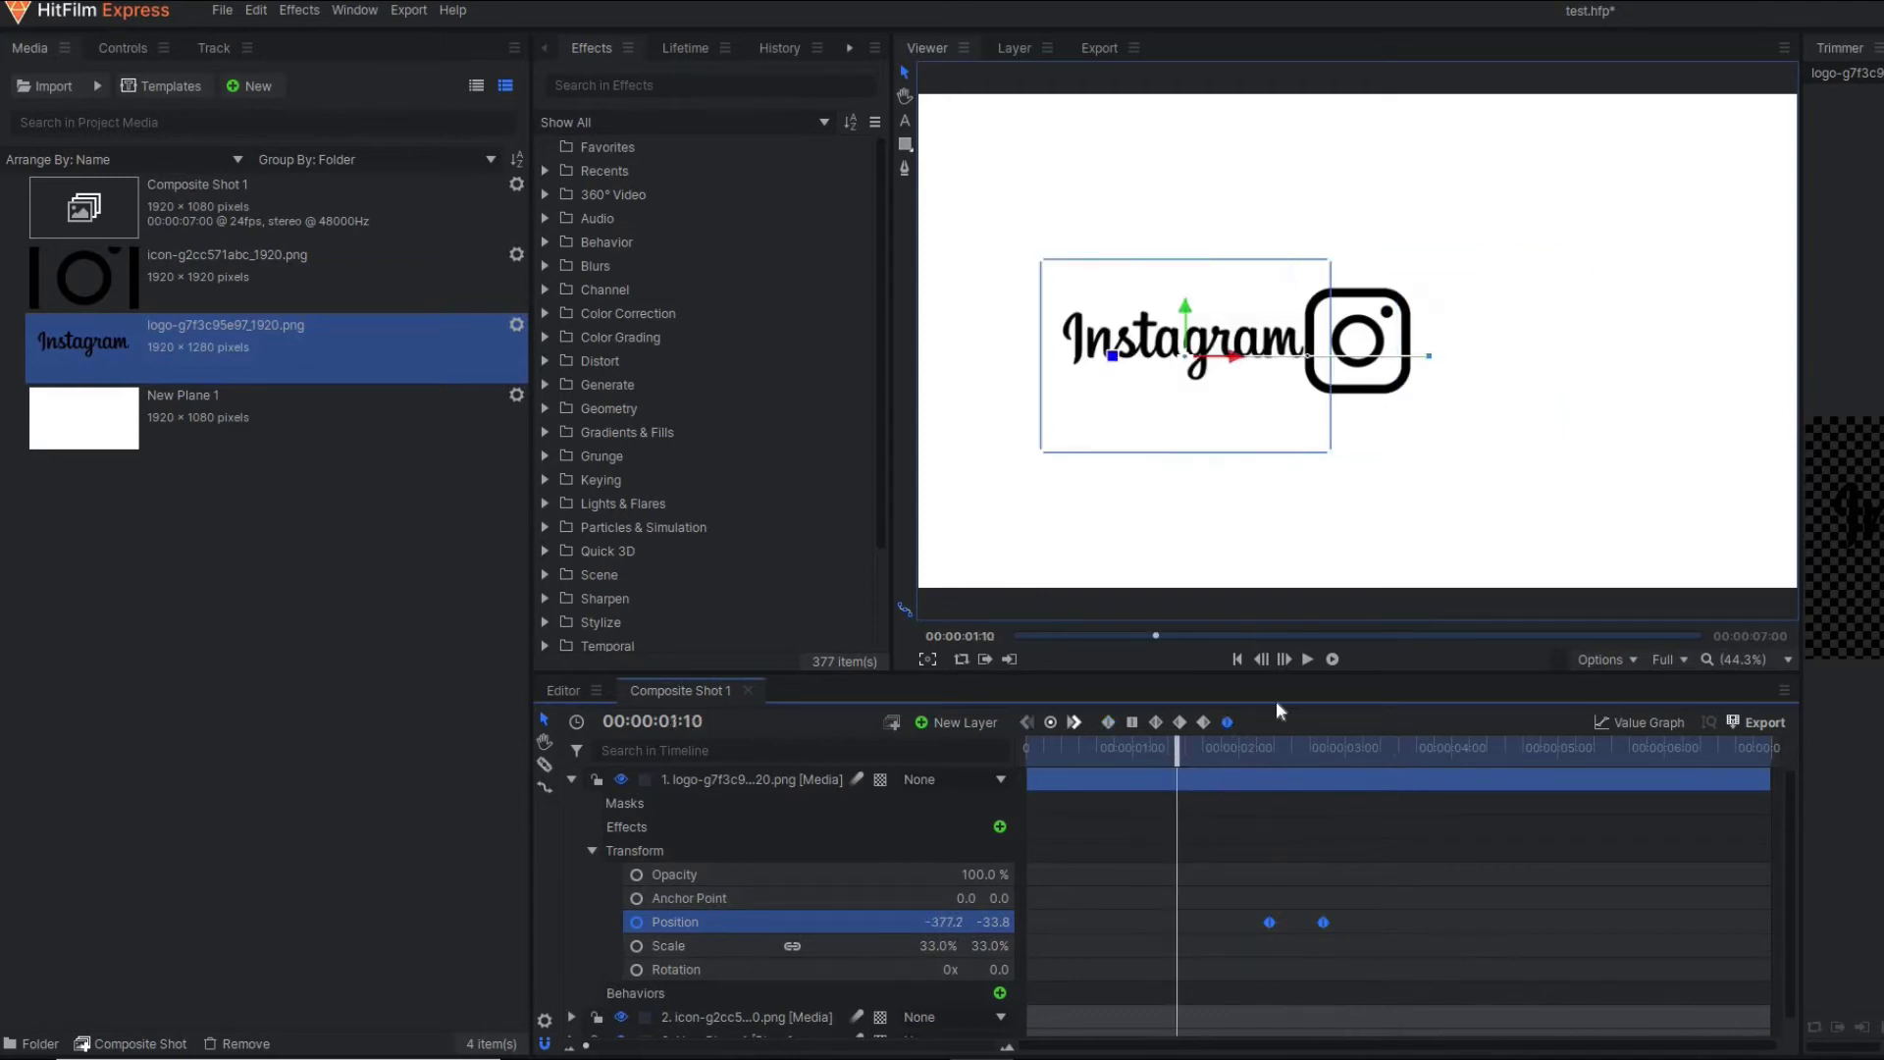
click(1305, 652)
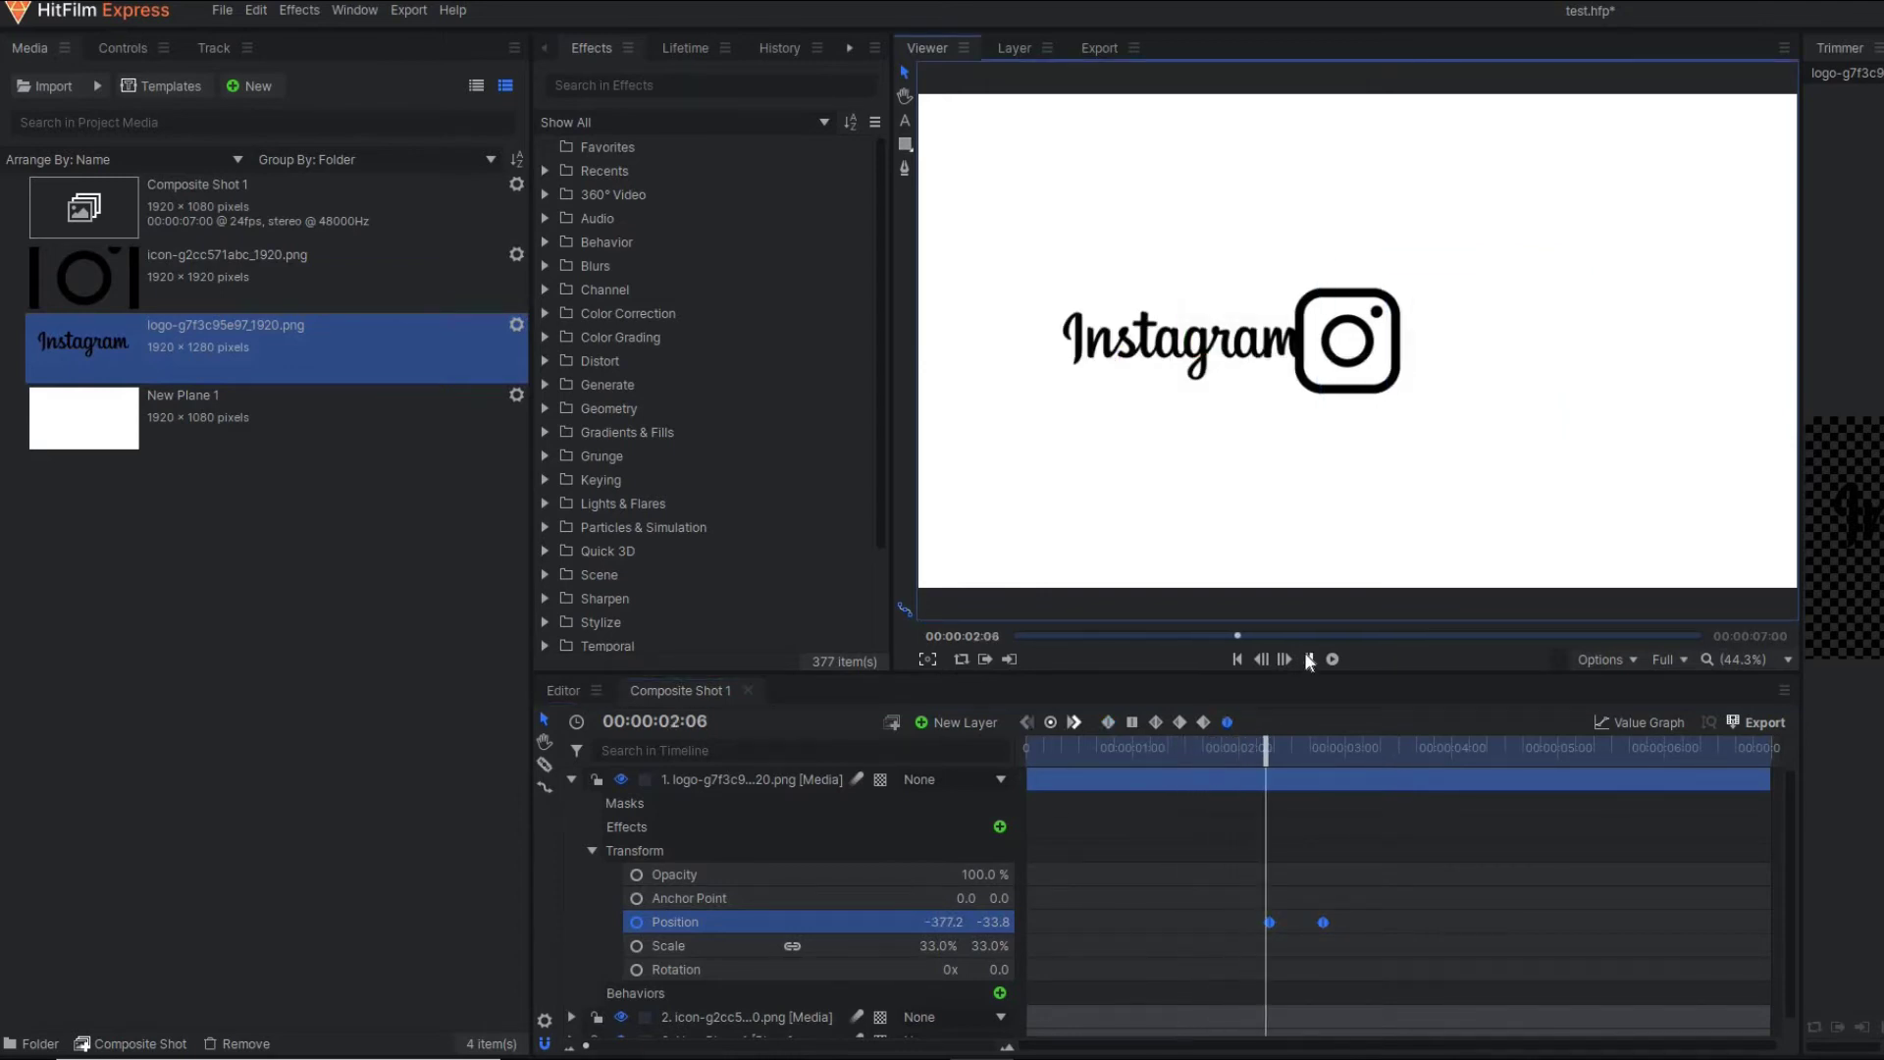
click(1306, 659)
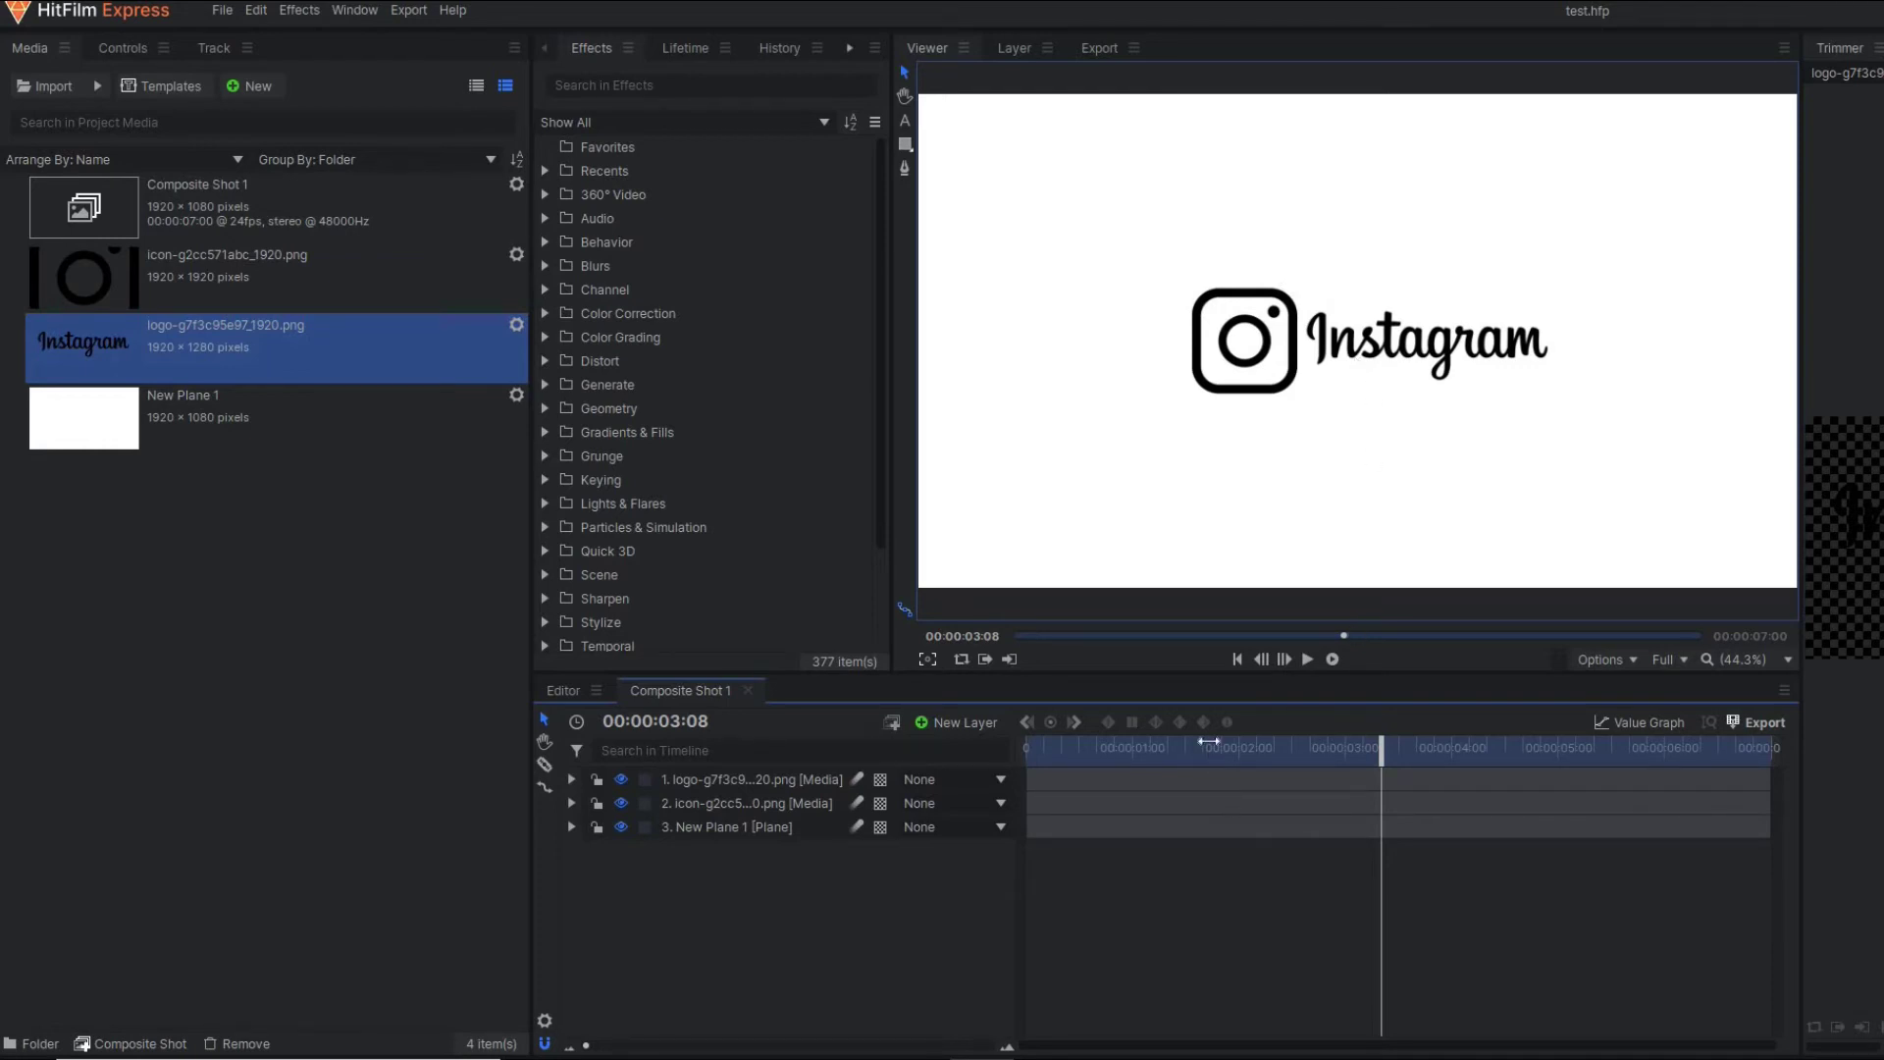
Step: Create a yellow 1920 × 1080 plane named cover above the wordmark layer
click(1207, 748)
click(728, 783)
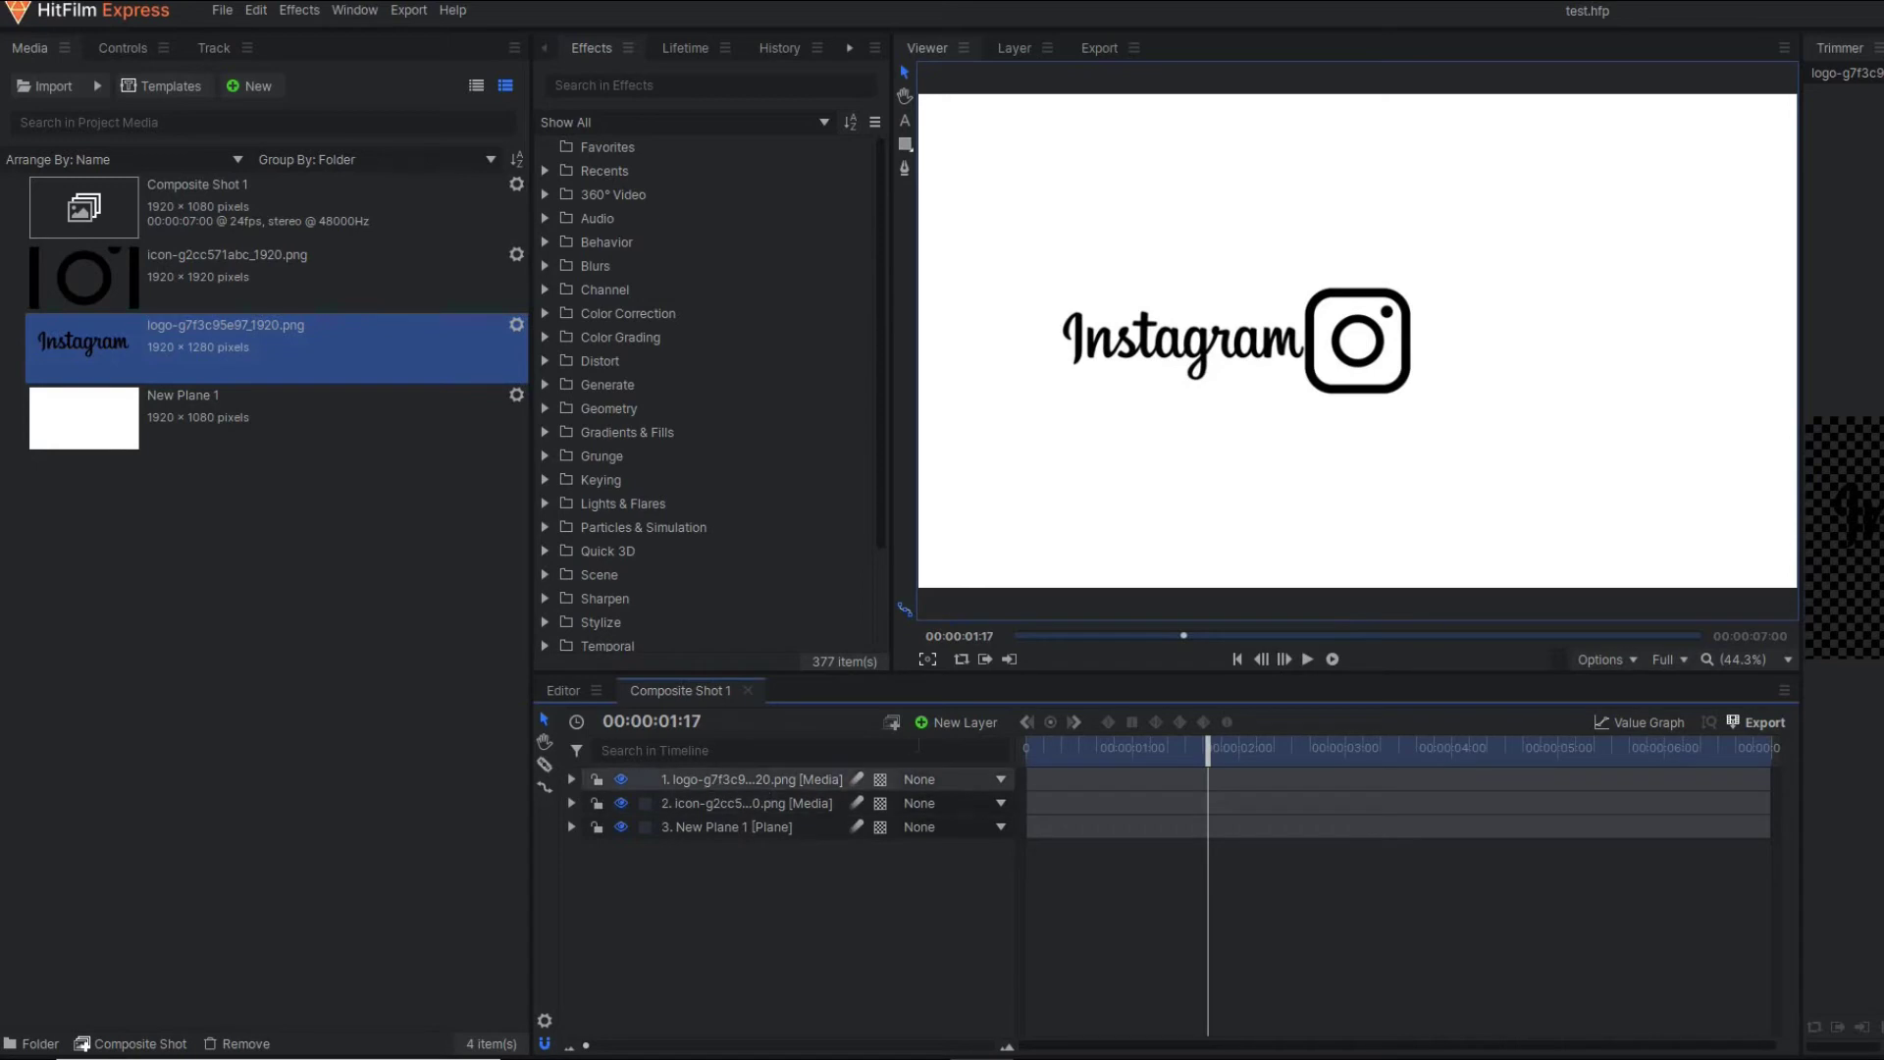
click(957, 722)
click(846, 726)
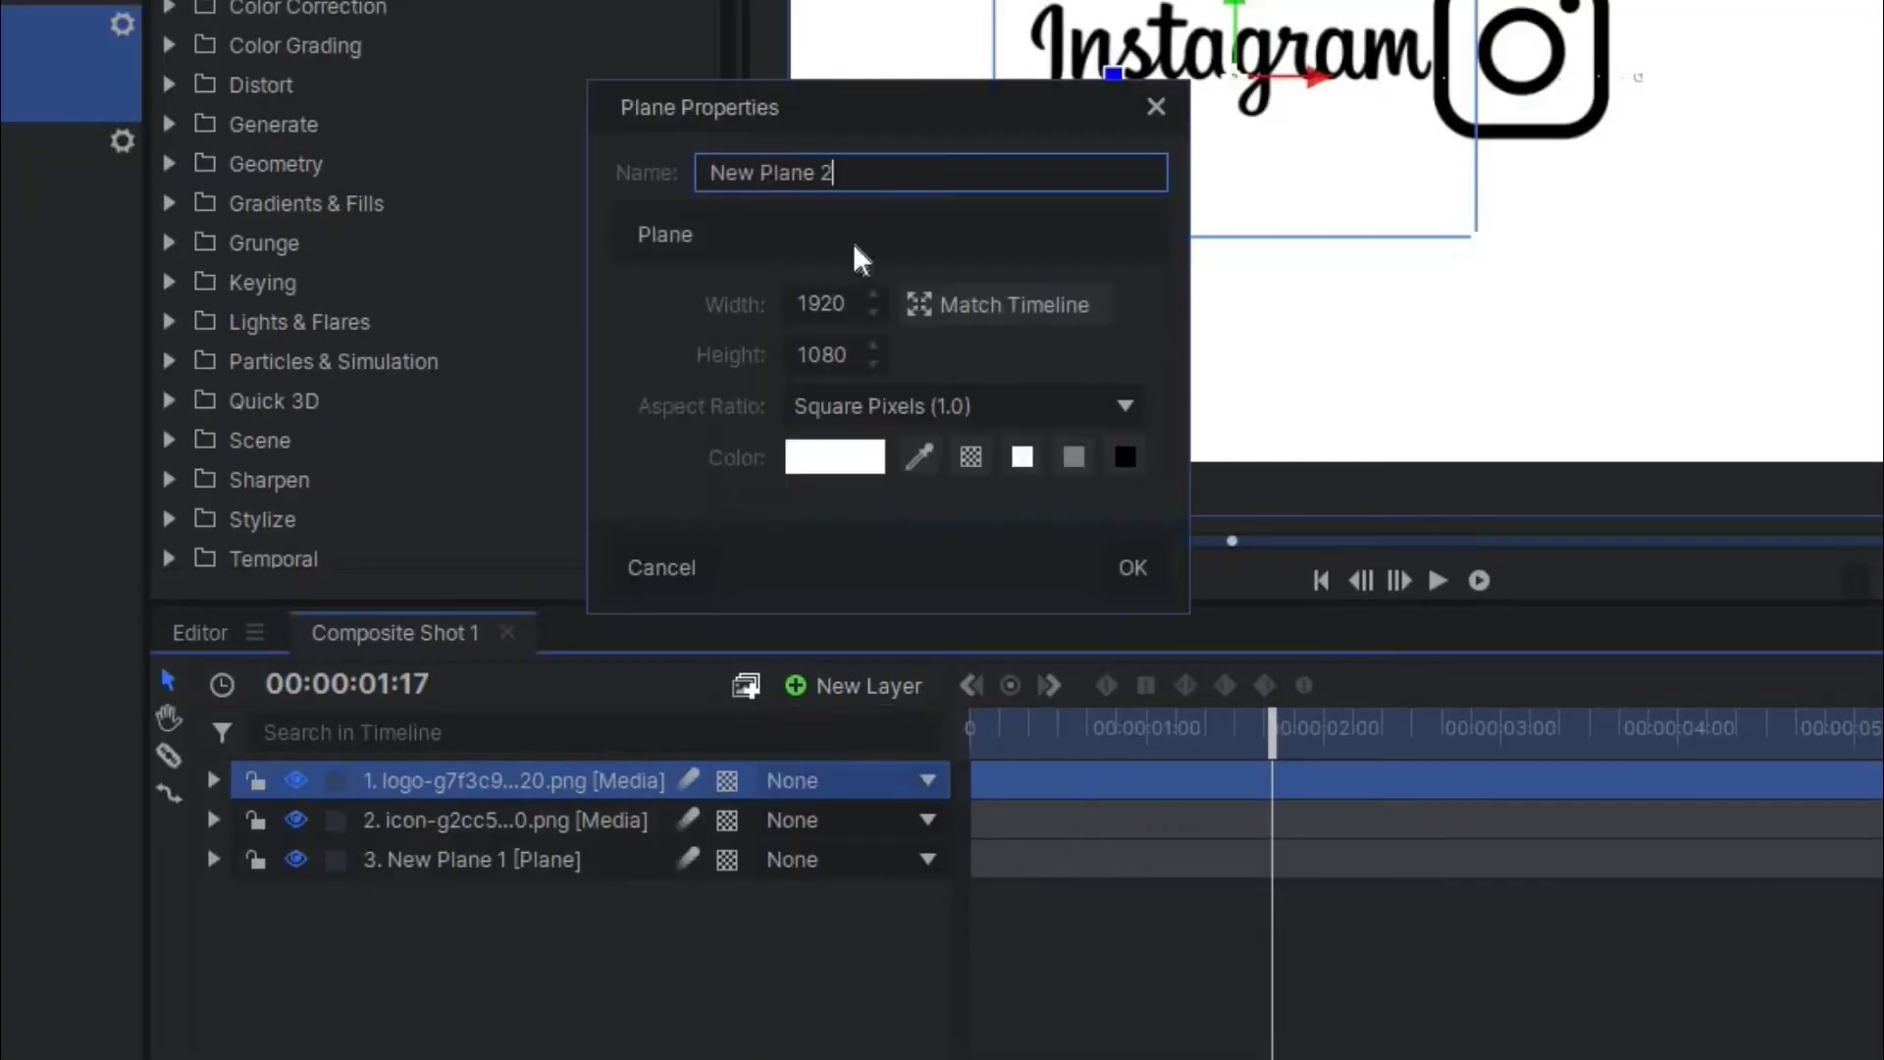
drag(868, 173, 535, 181)
text(cover)
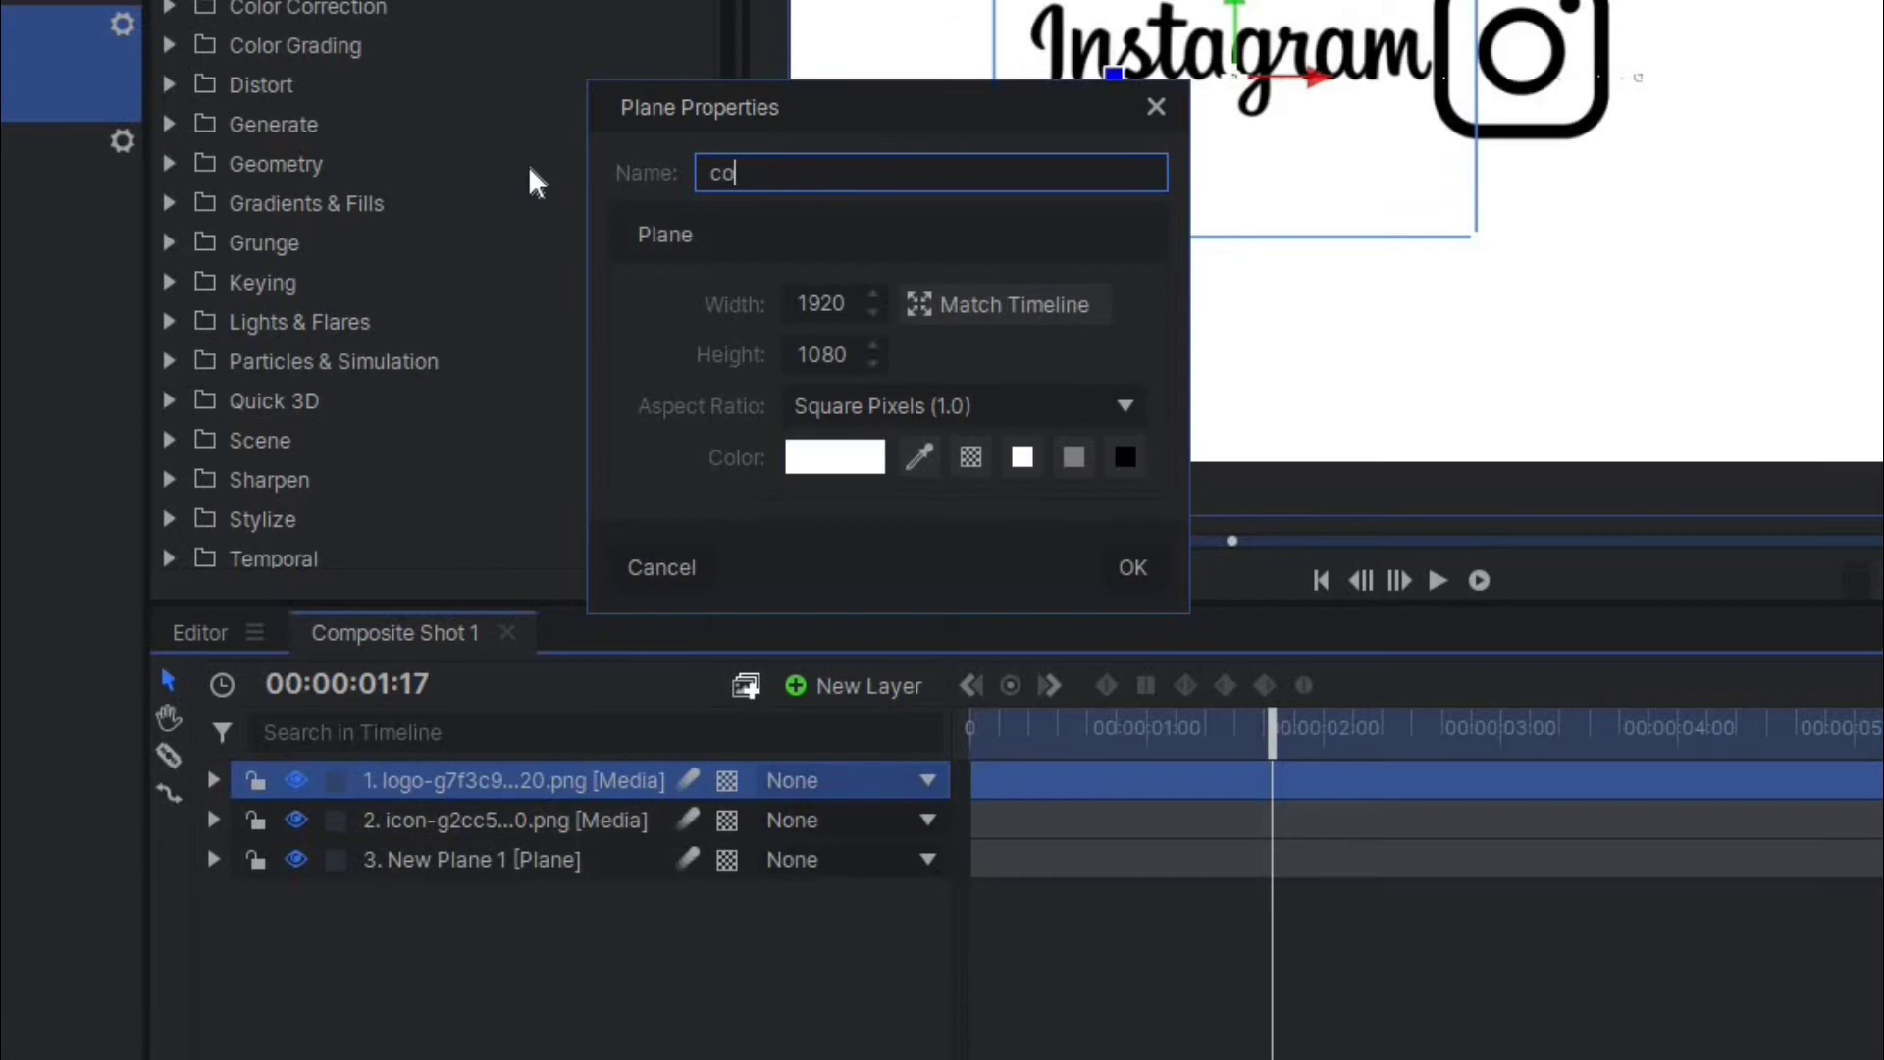
click(829, 460)
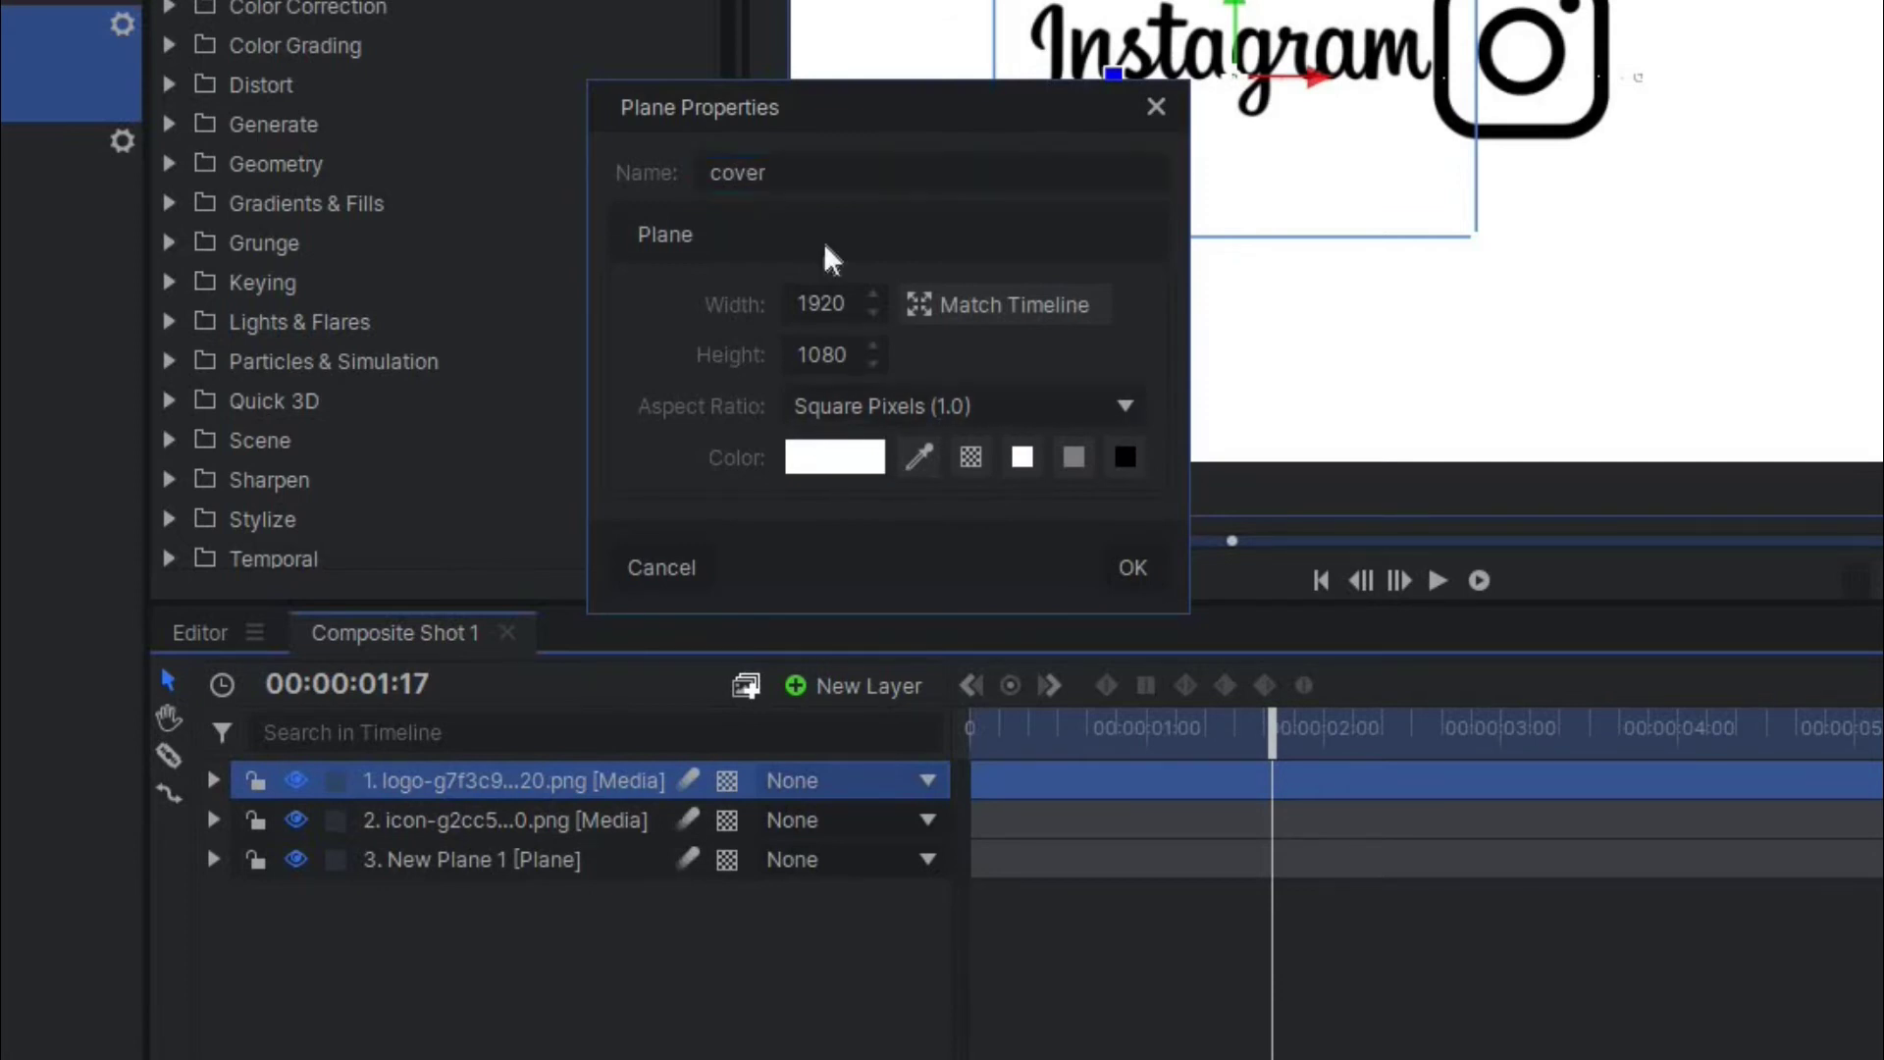
click(777, 171)
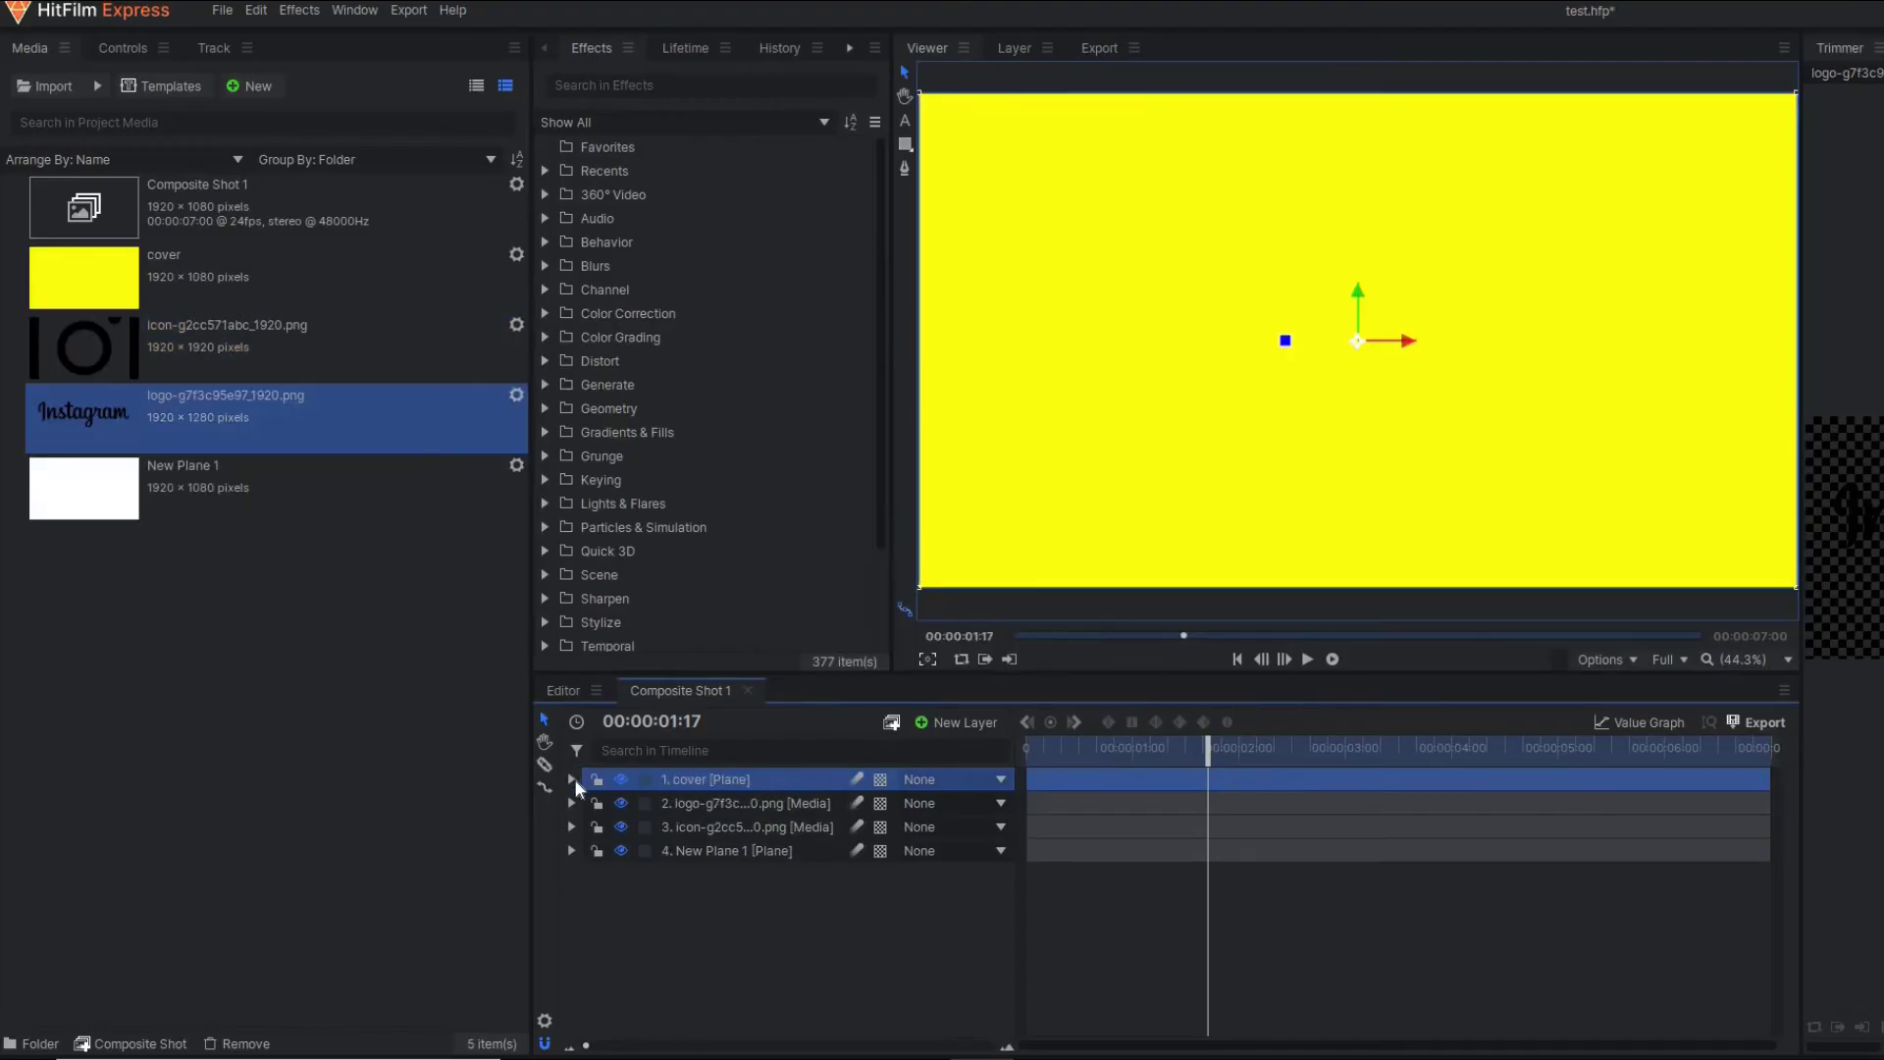
Step: Scale the cover plane down and move it left over the wordmark's start position, to about -422.1, 0
click(571, 779)
click(592, 849)
drag(943, 945, 883, 945)
drag(1412, 343, 1220, 344)
Step: Resize the cover plane to about 31.4% by 28.5% so its right edge stops just before the final wordmark, checking several frames
mouse_move(1303, 780)
mouse_down()
mouse_move(1280, 780)
mouse_move(1472, 780)
mouse_move(1265, 780)
mouse_move(1405, 806)
mouse_move(1283, 788)
mouse_up()
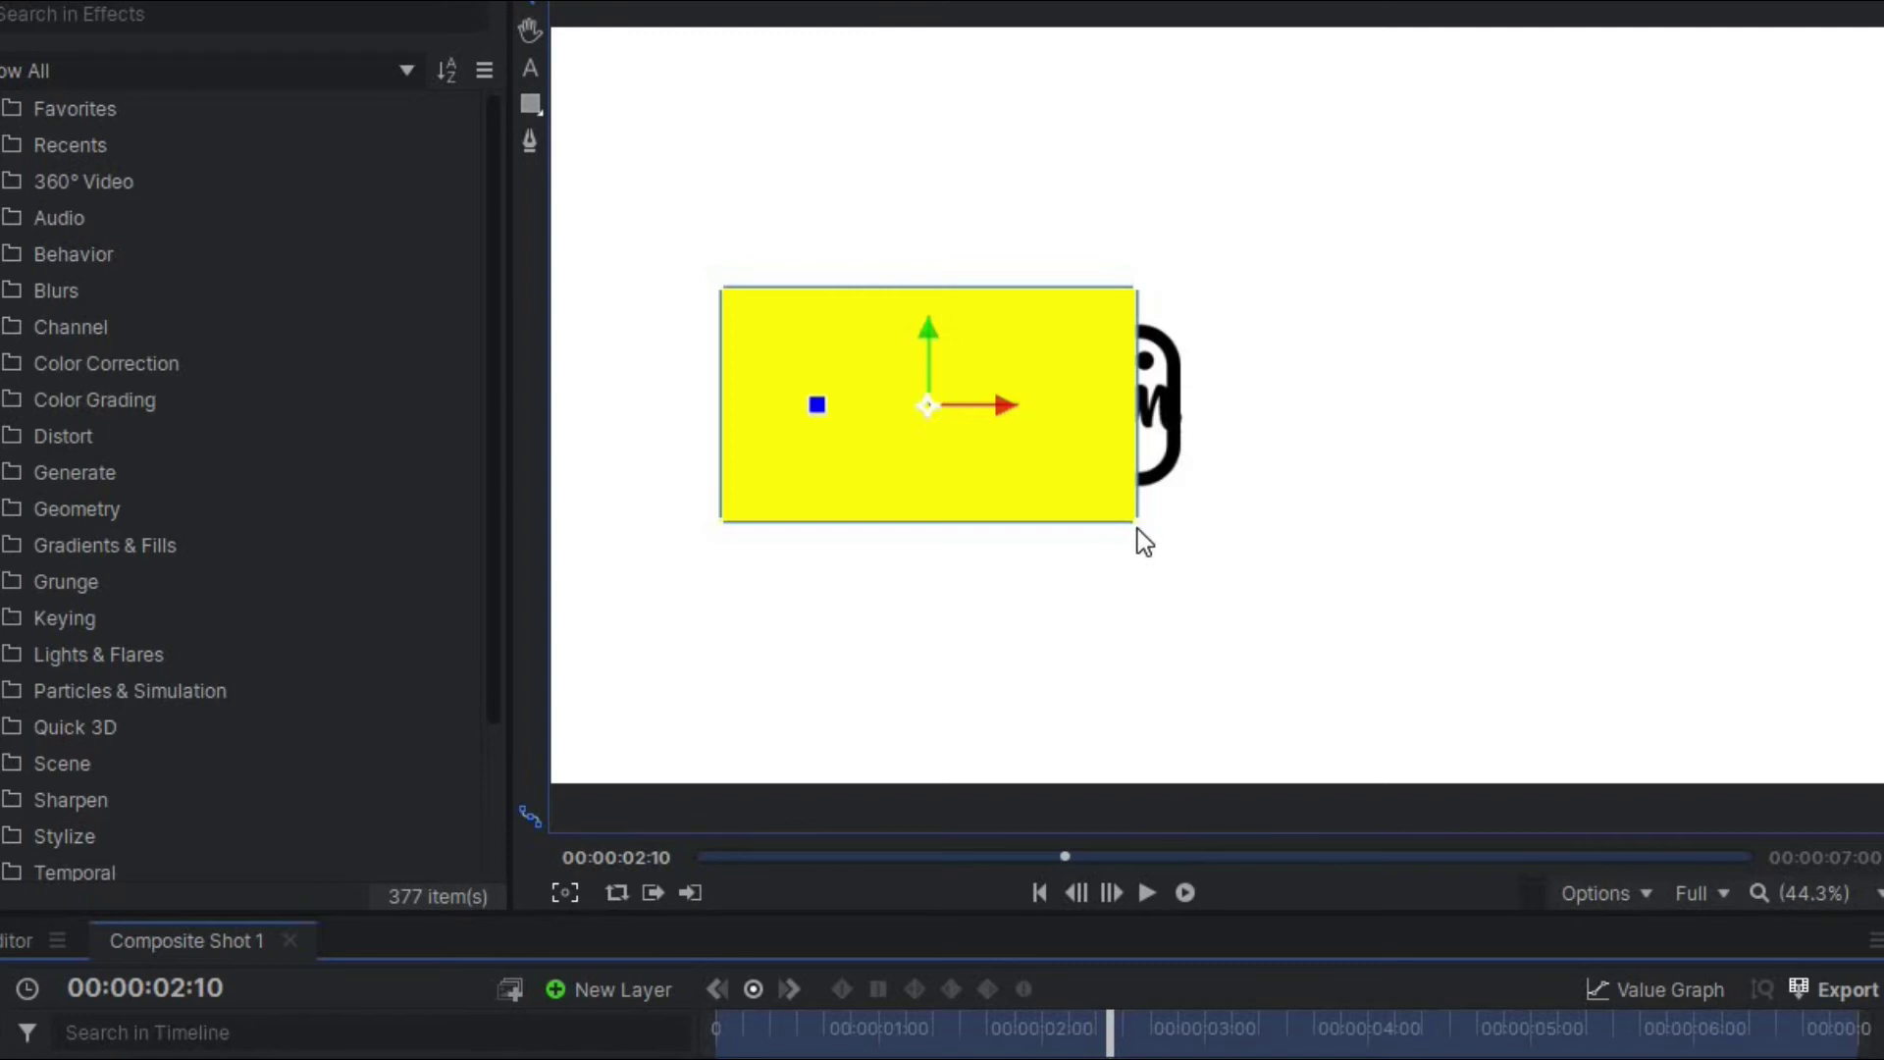
drag(1138, 526, 1168, 520)
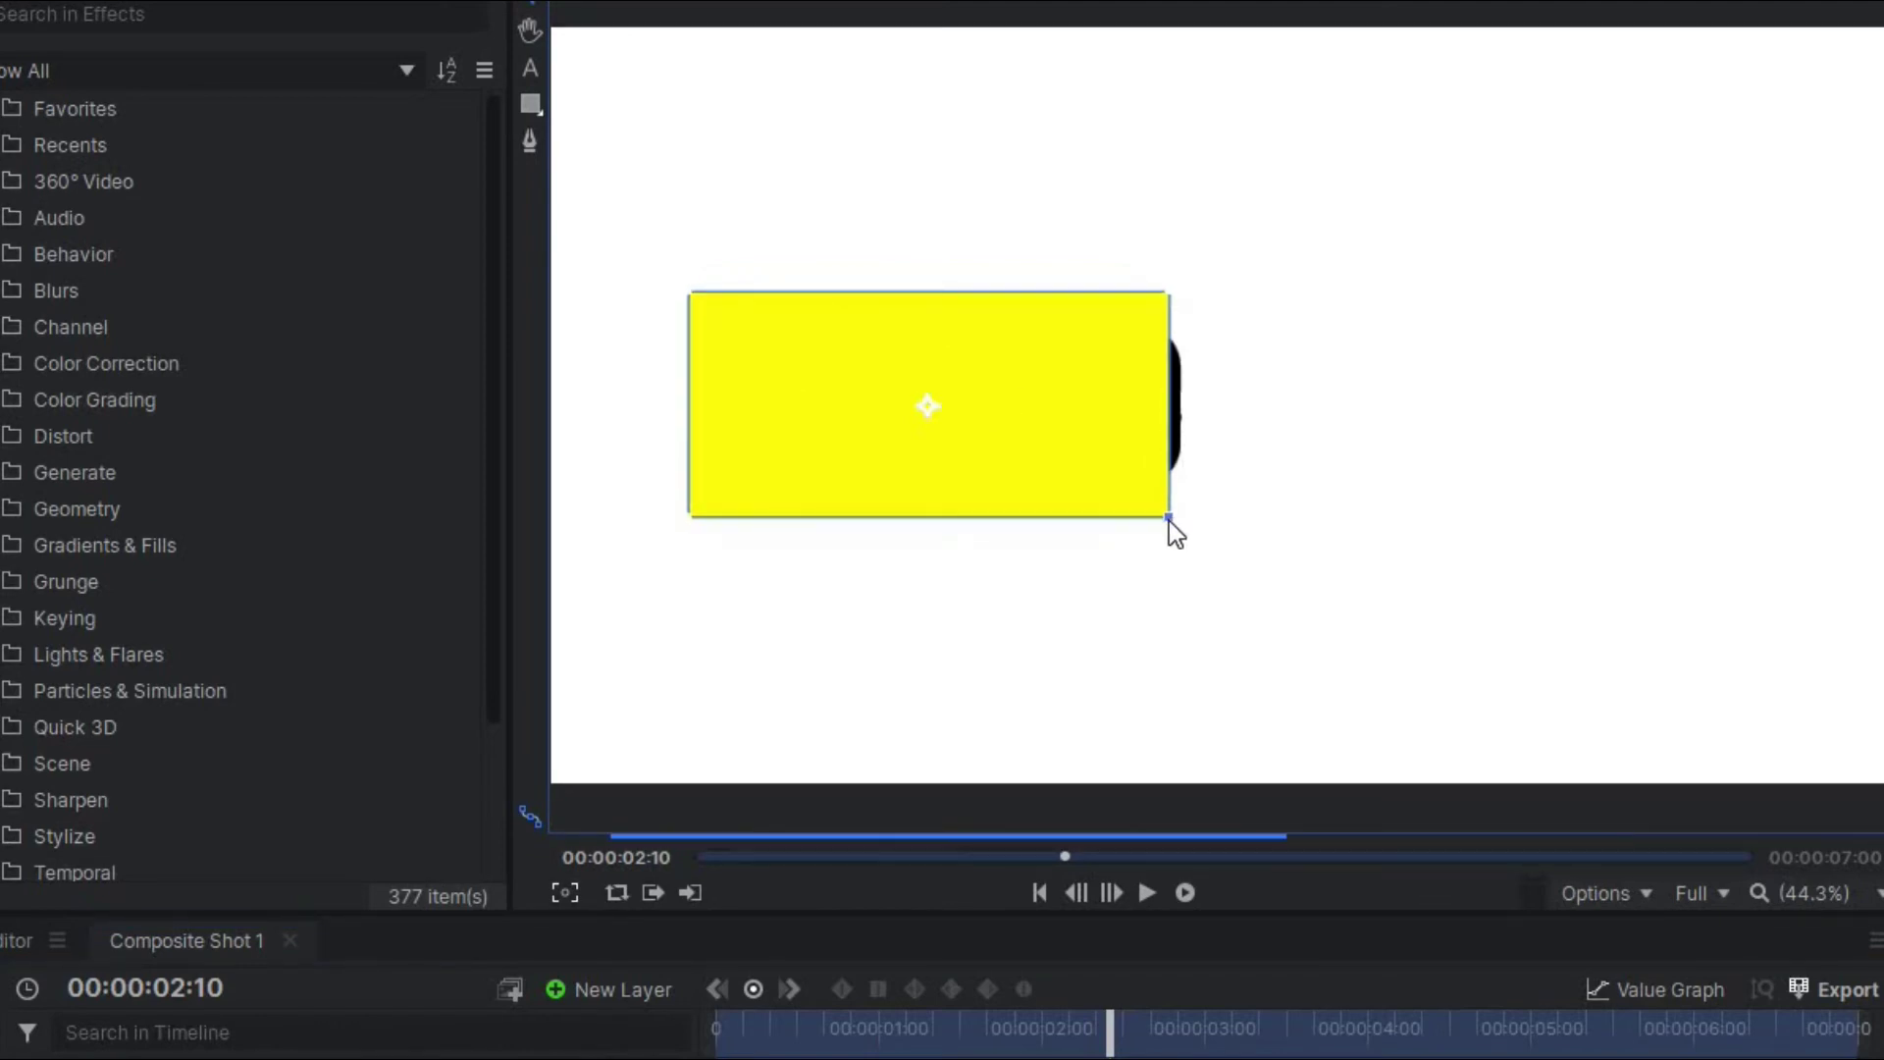
click(967, 1031)
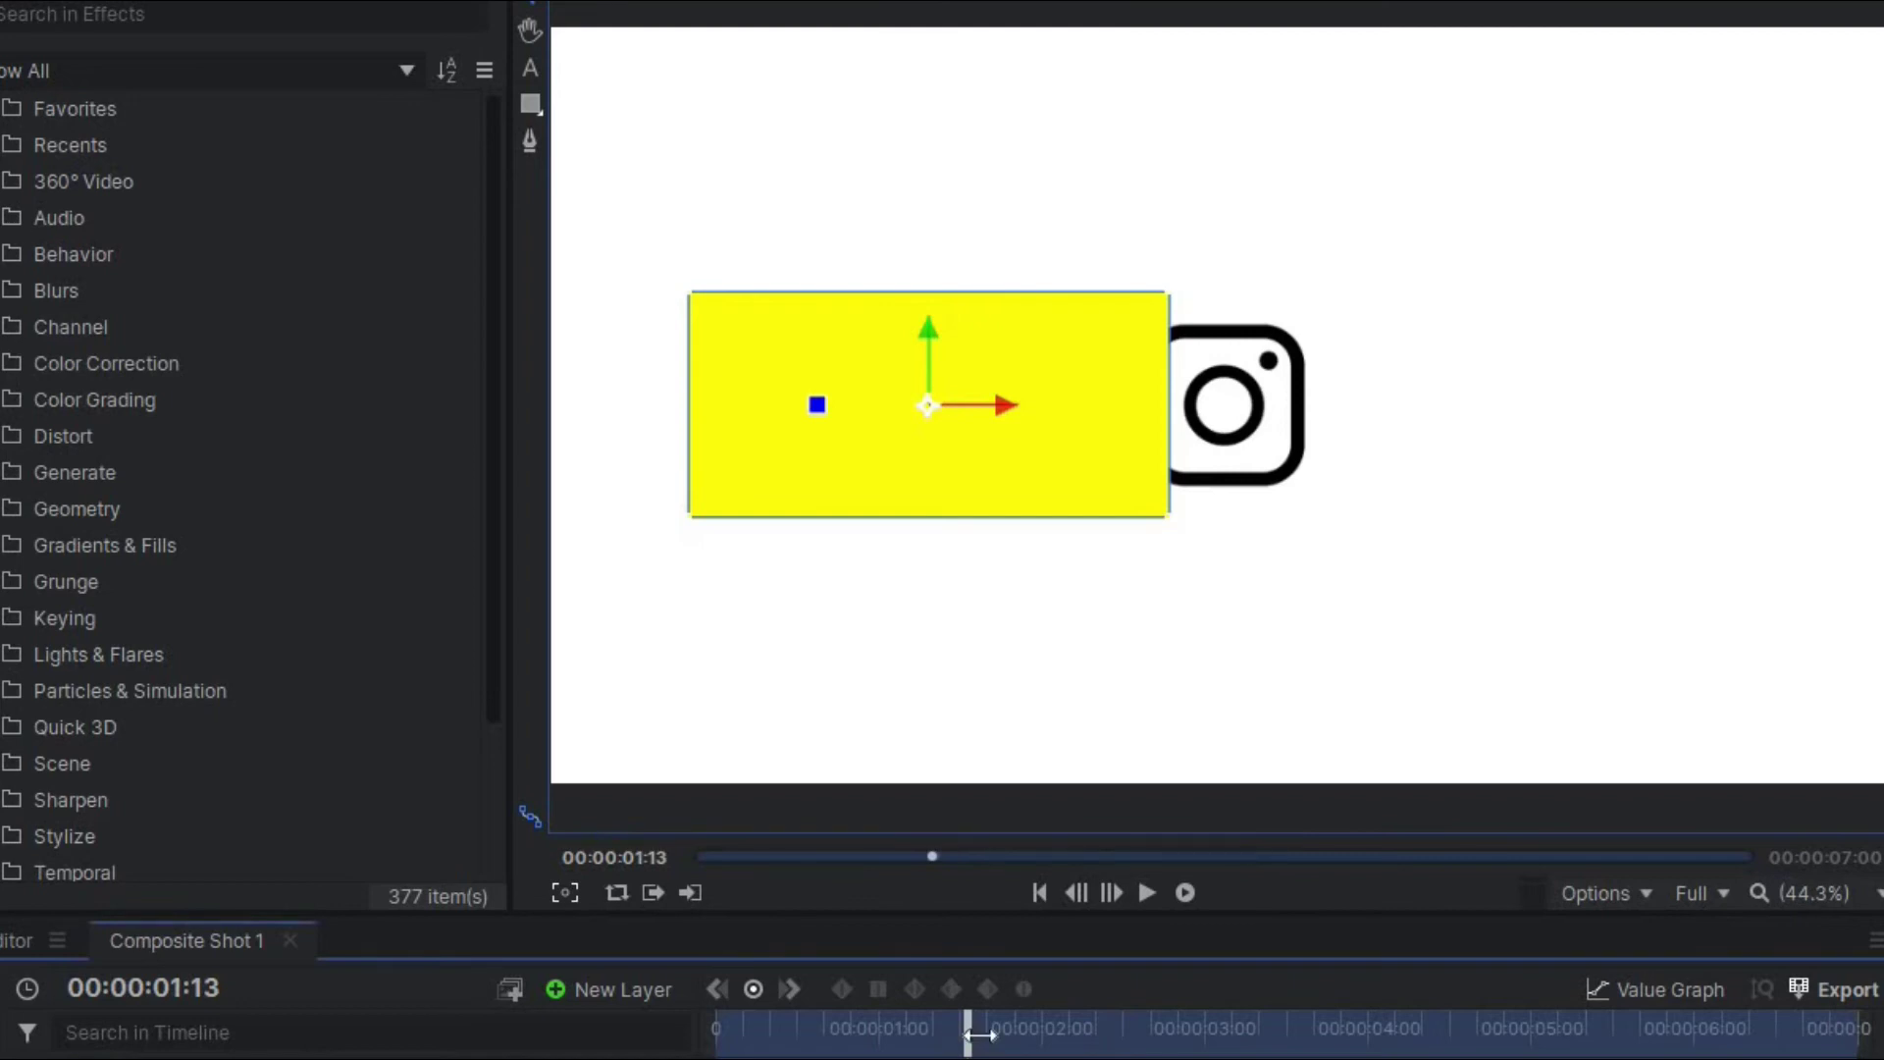
drag(1025, 1039, 1263, 1032)
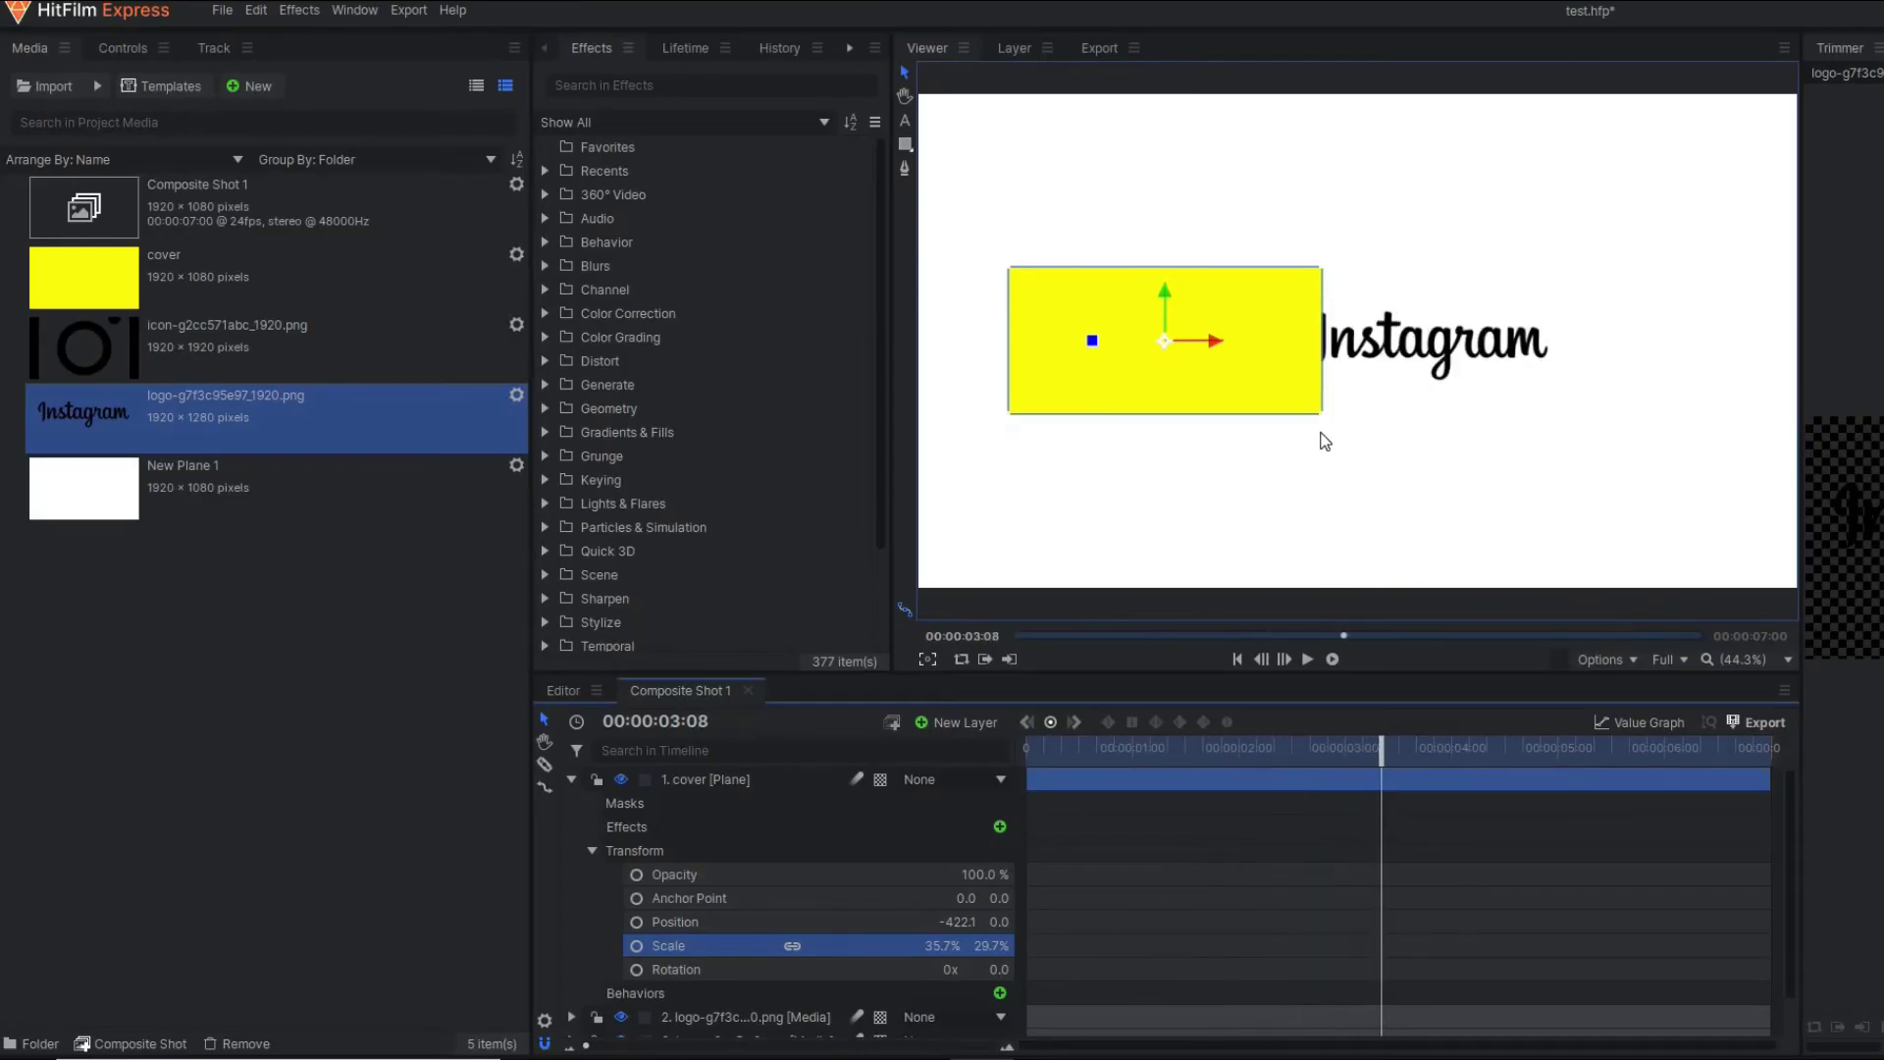
drag(1320, 416, 1301, 413)
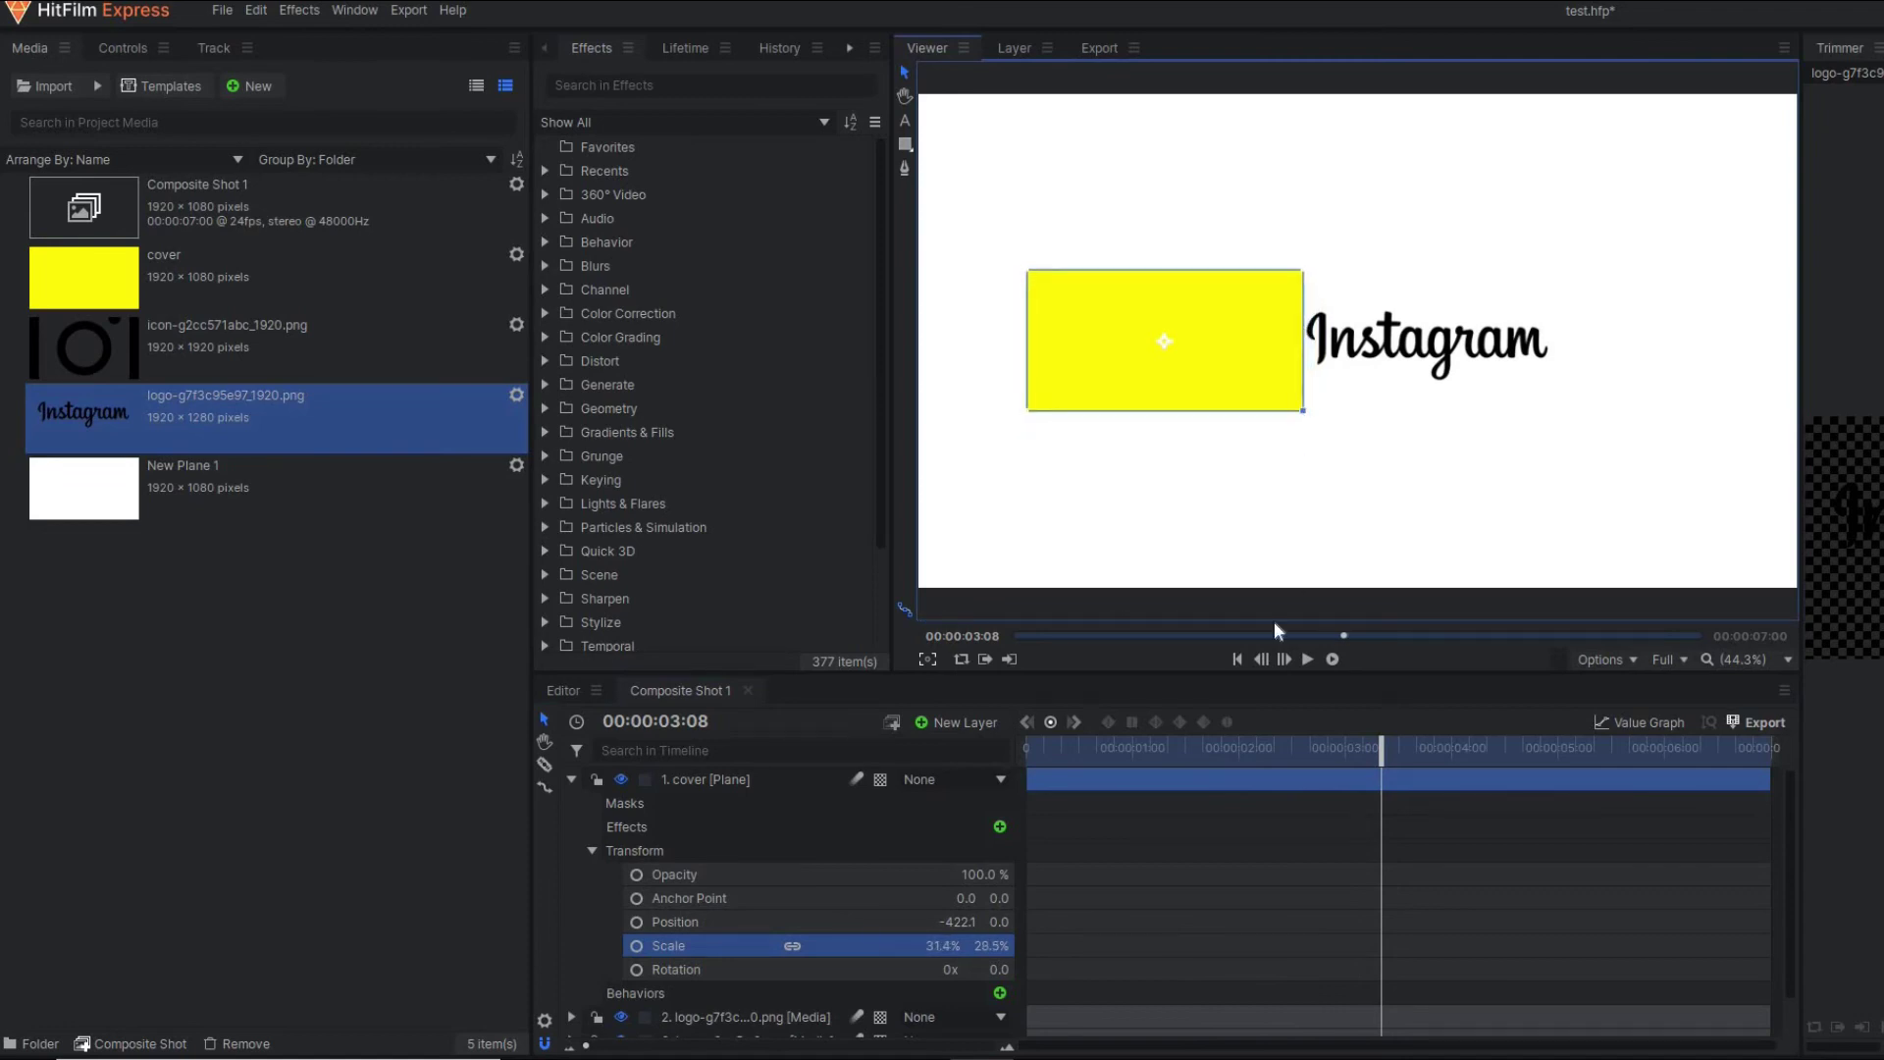
click(1204, 748)
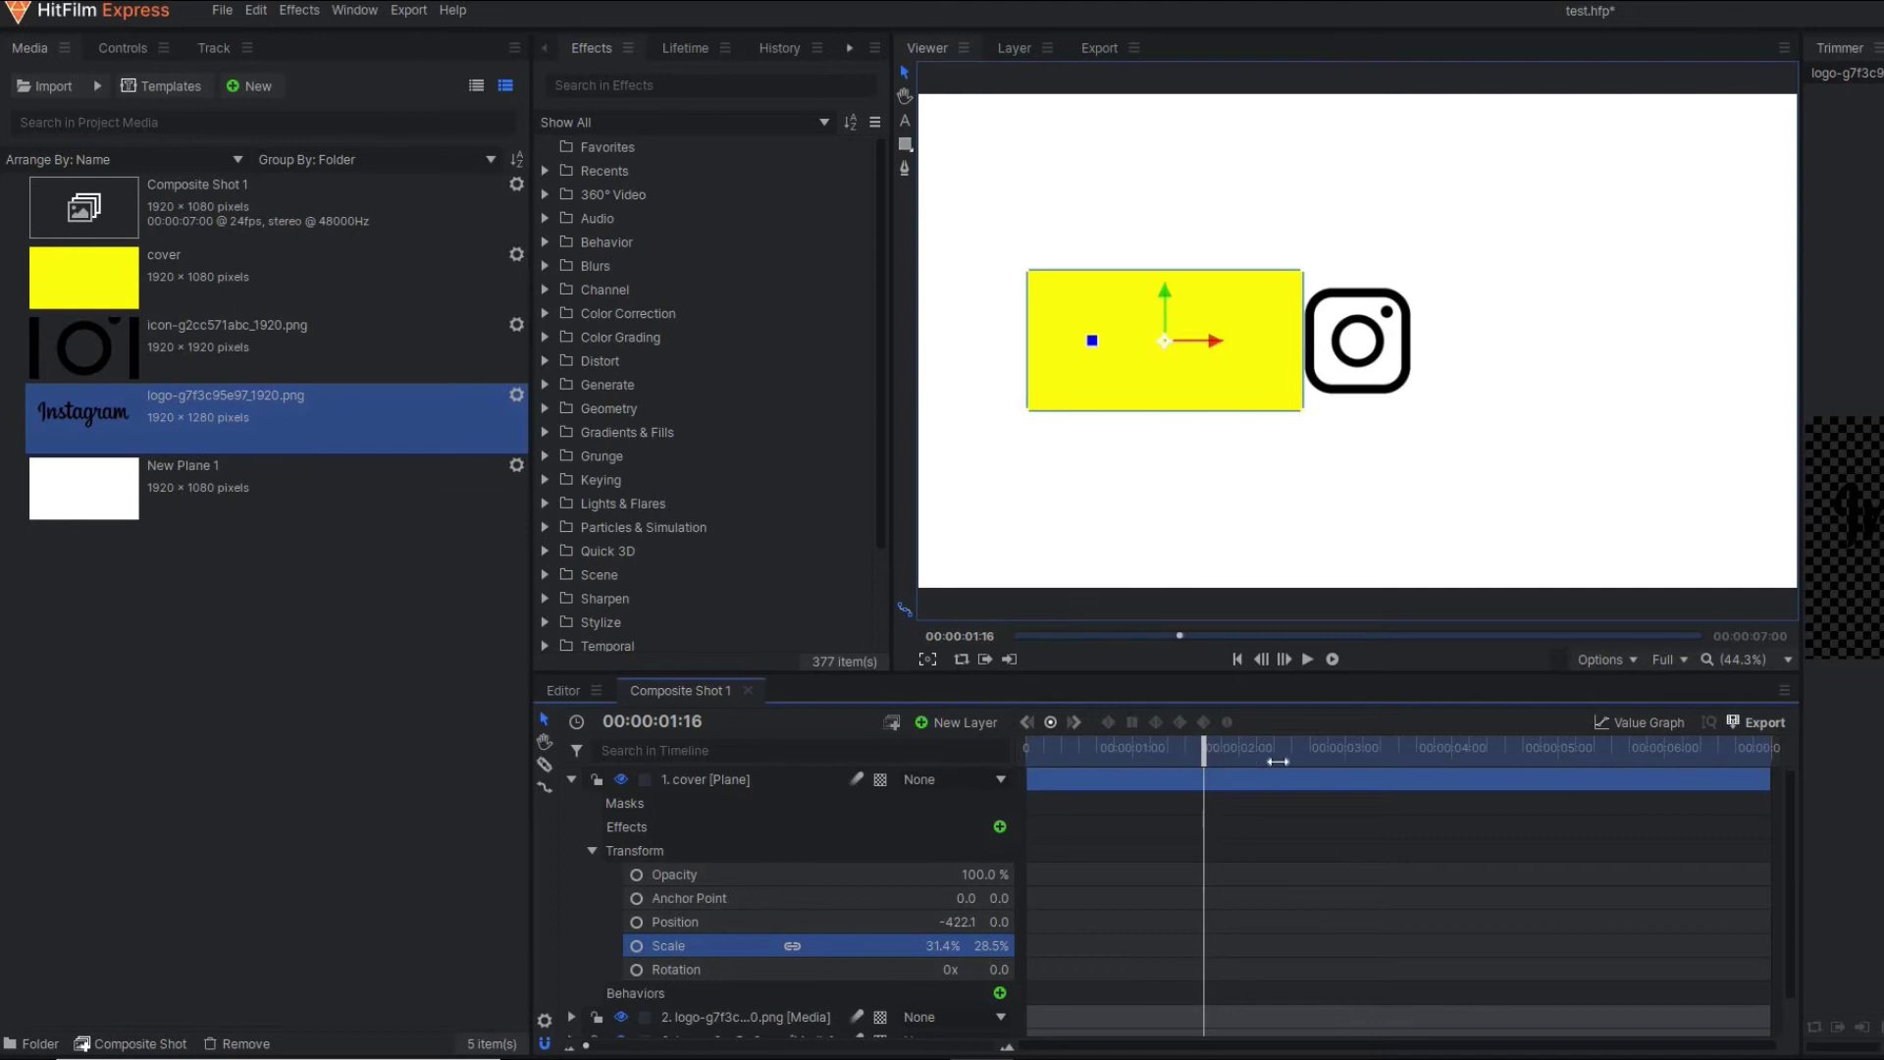
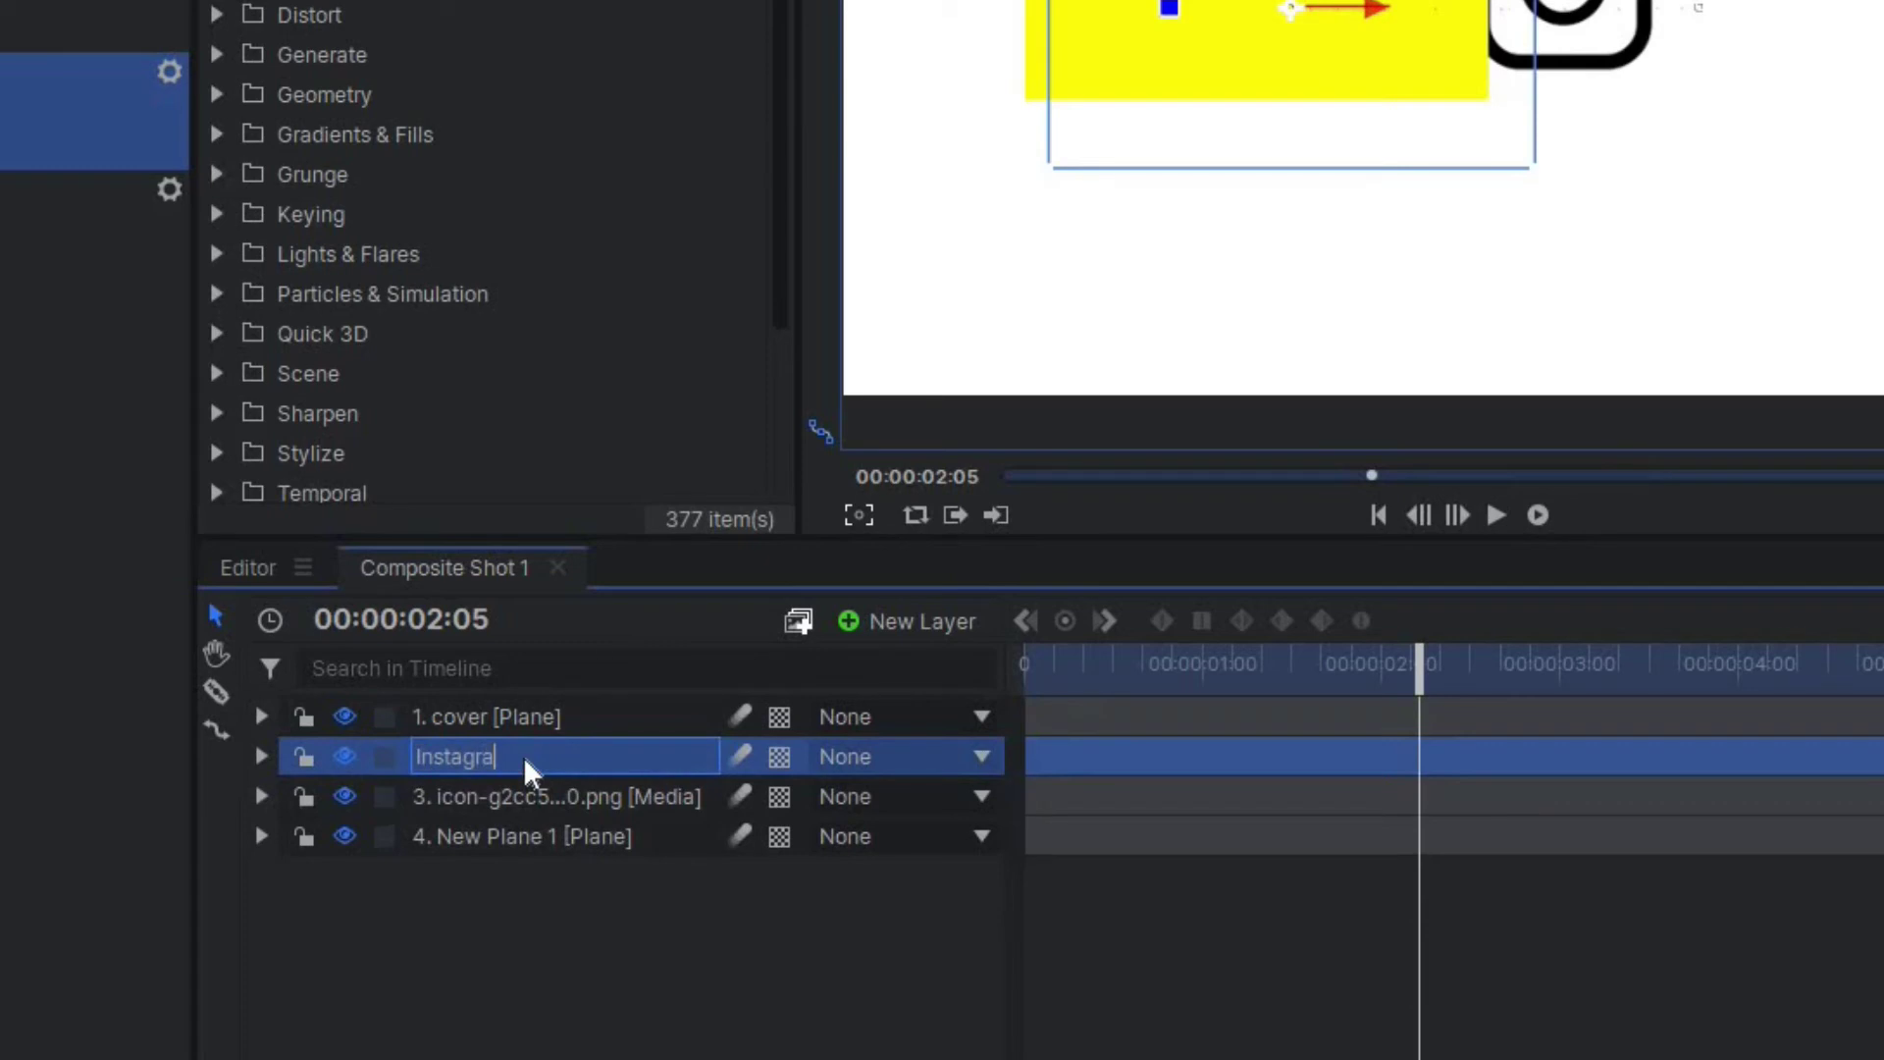
Step: Rename the wordmark layer as Instagra tag and the icon layer as instagram logo
key(Return)
click(493, 795)
double_click(491, 793)
text(in)
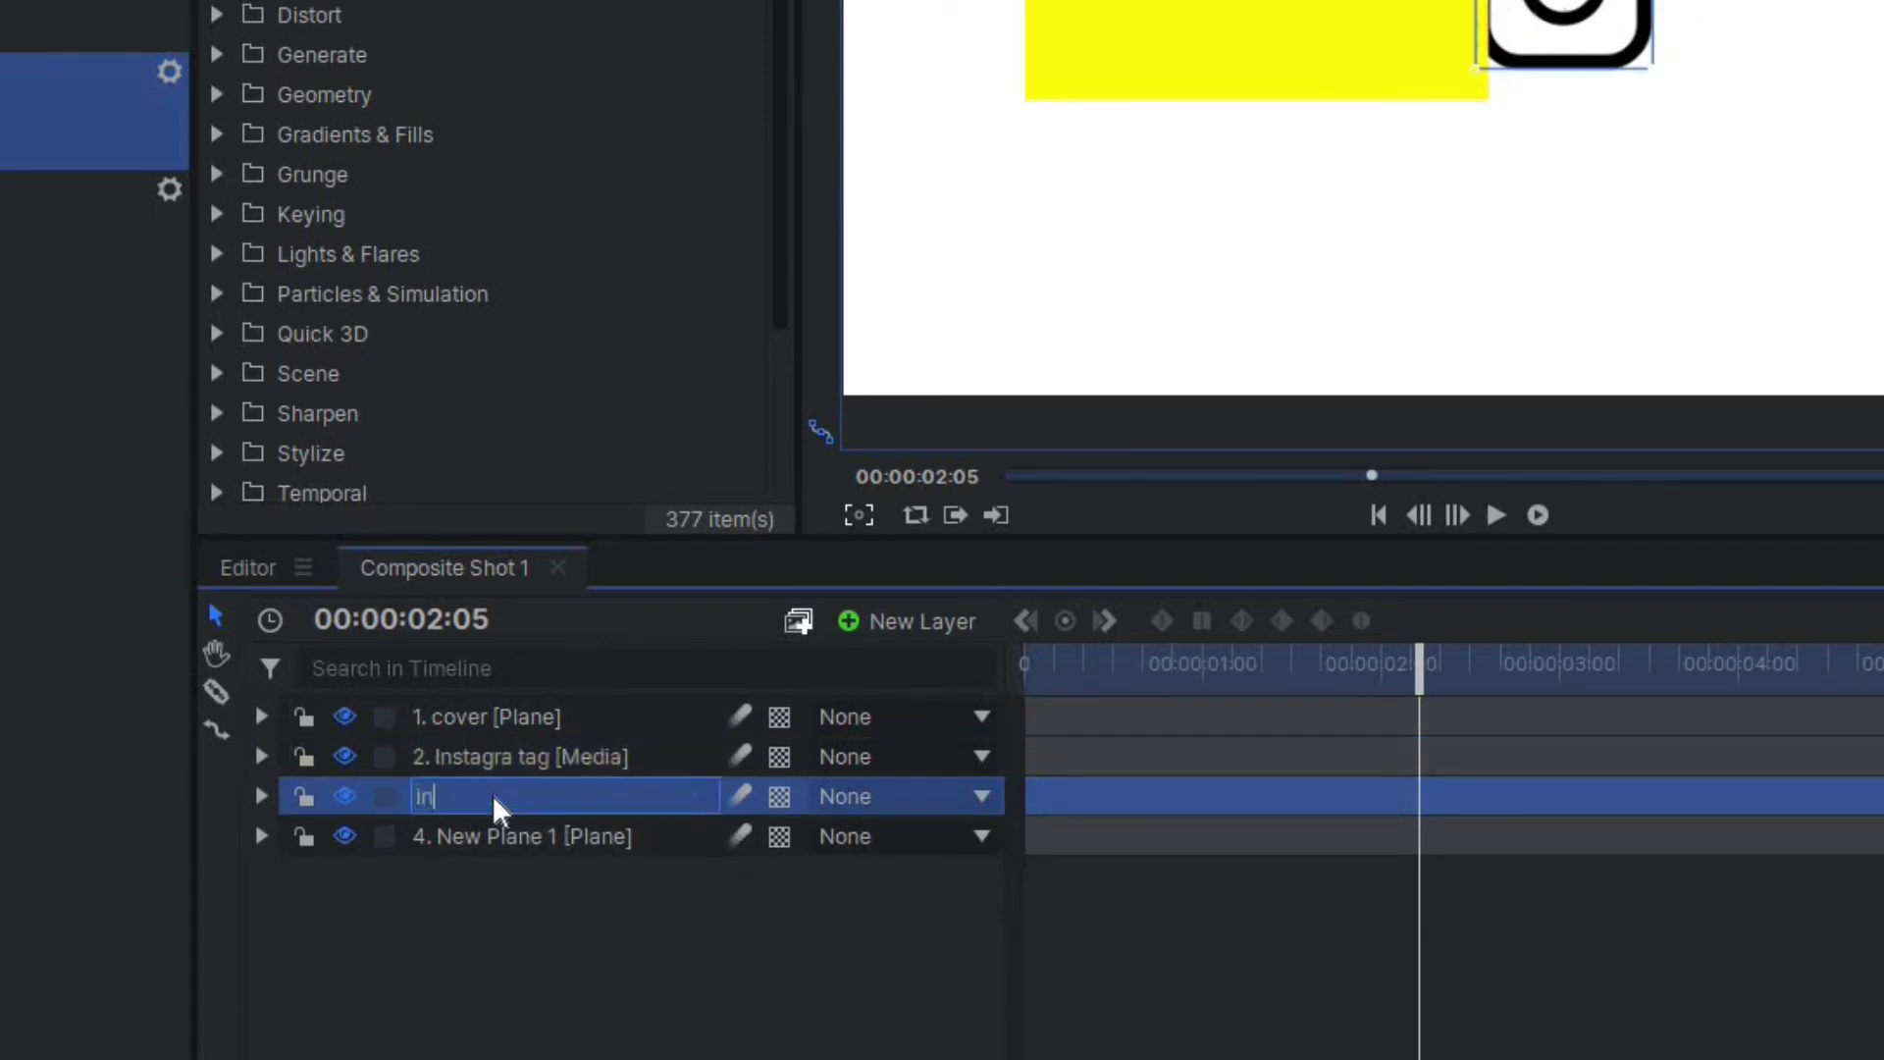
text(stagram logo)
key(Return)
Step: Search the effects for "set" and apply Set Matte to the Instagra tag layer
click(338, 748)
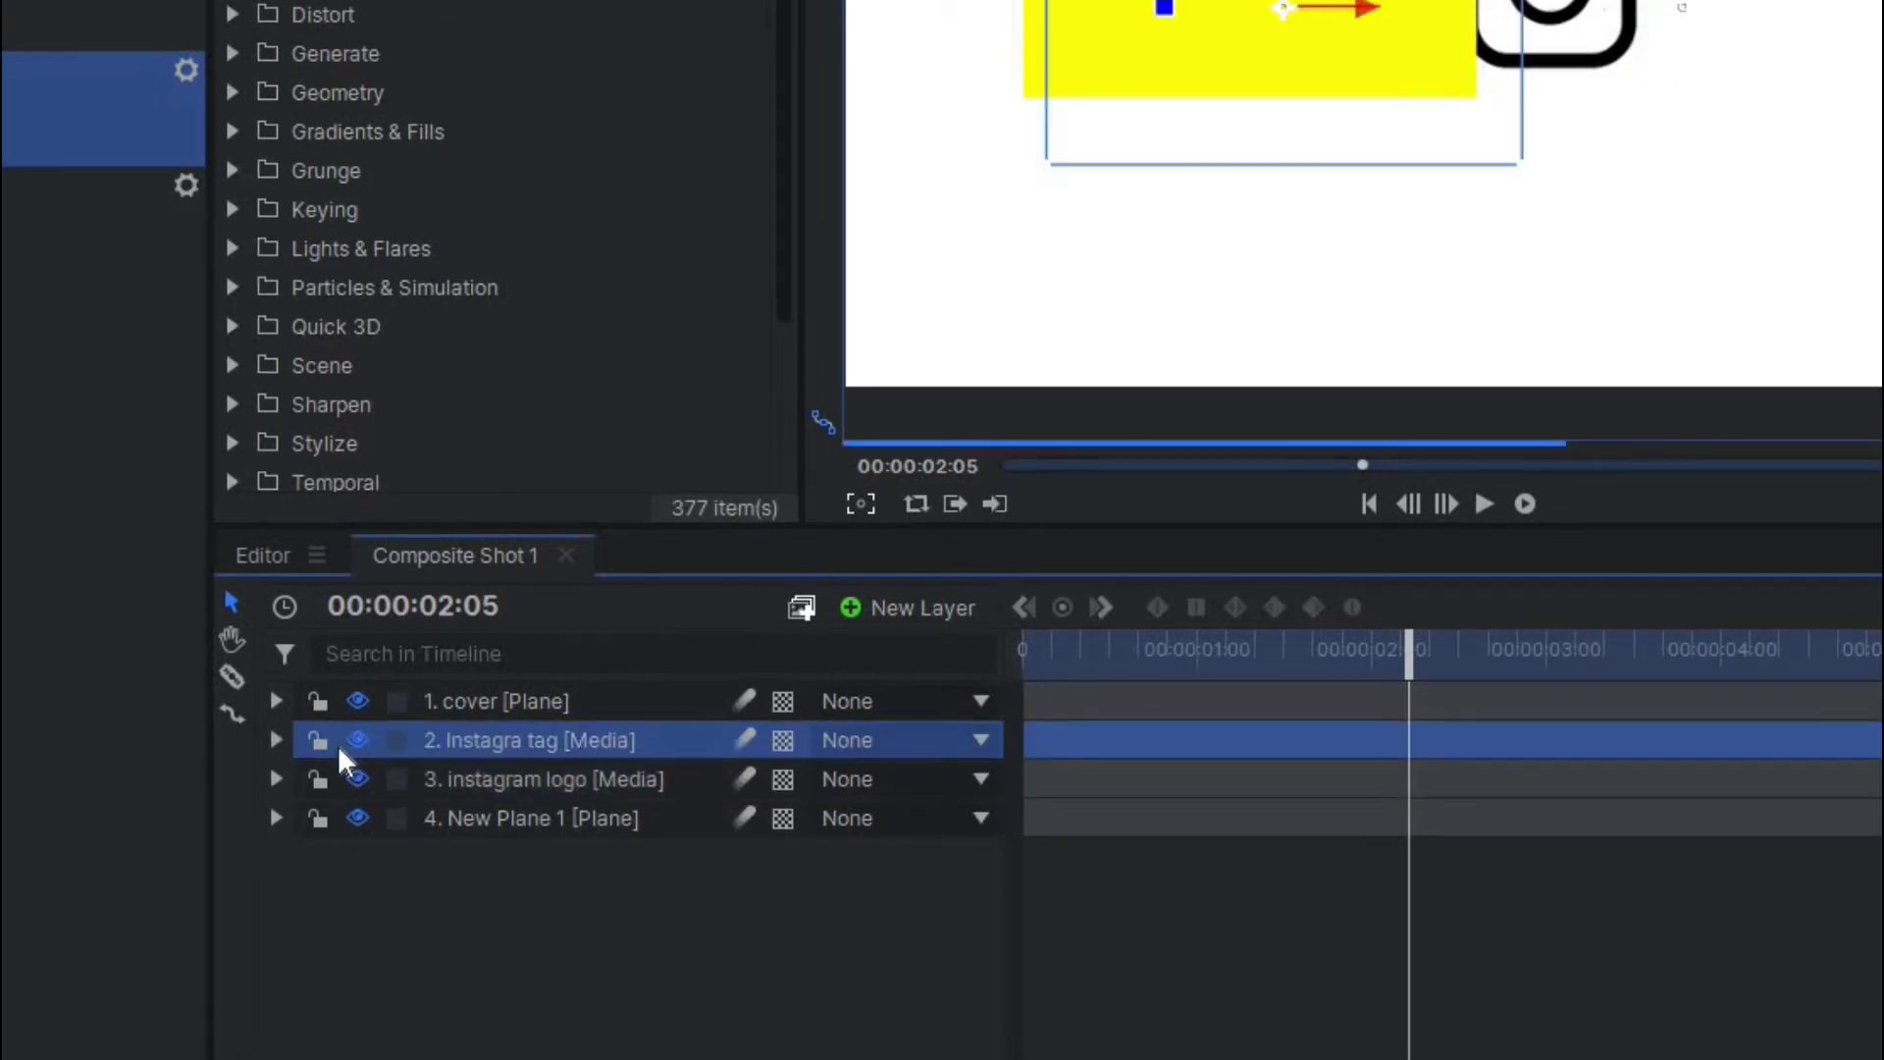
click(463, 783)
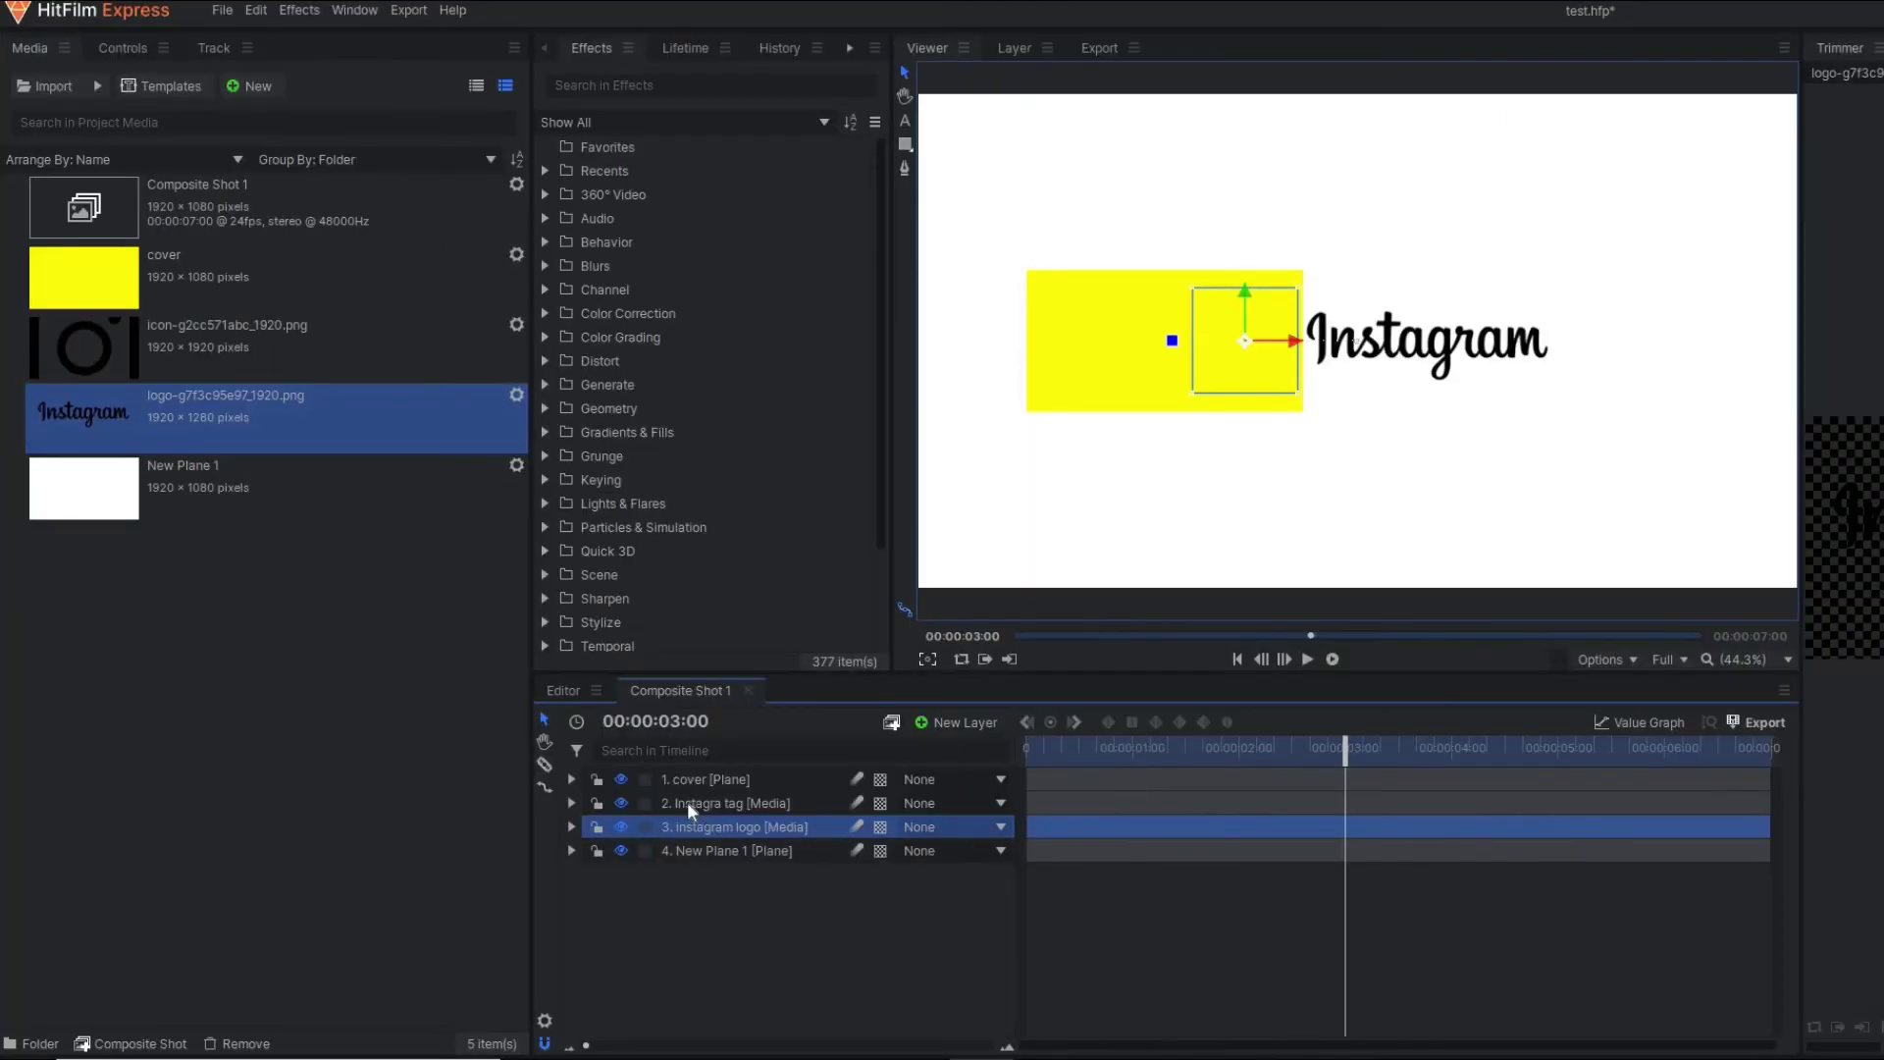
click(687, 803)
click(687, 86)
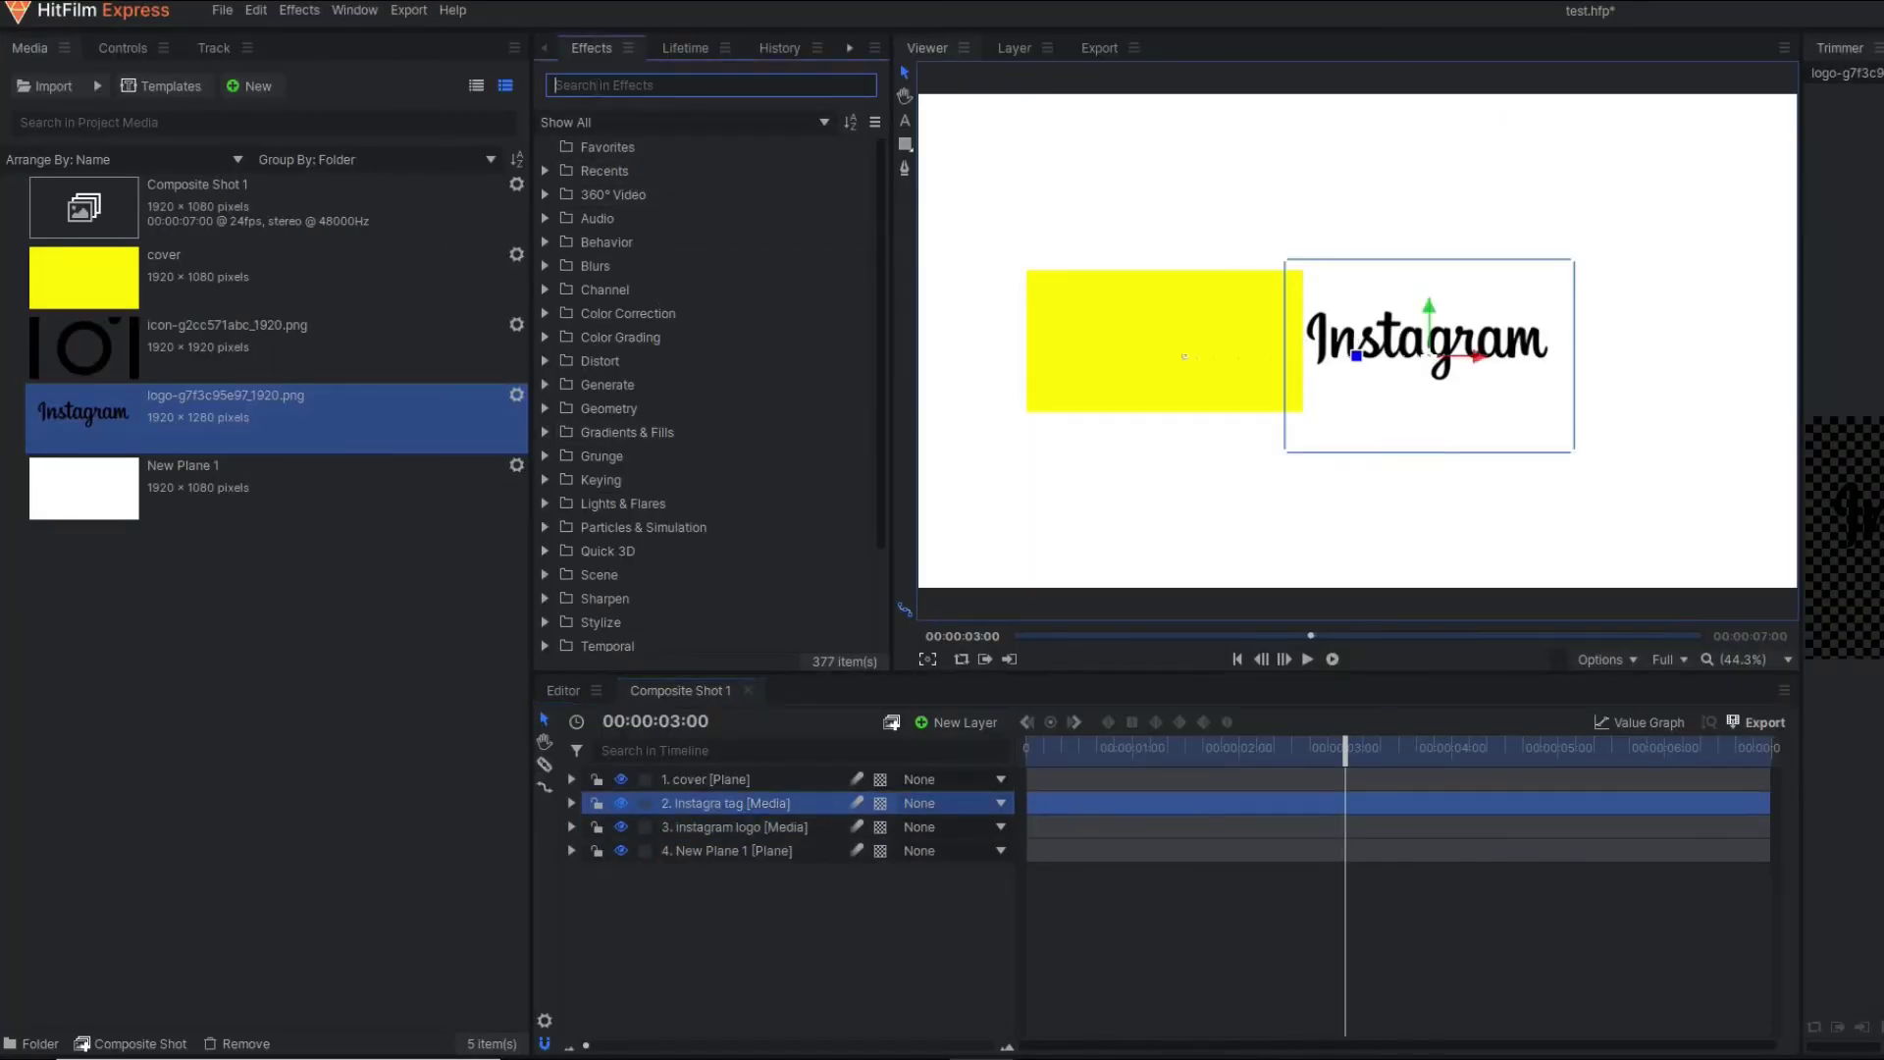
text(setma)
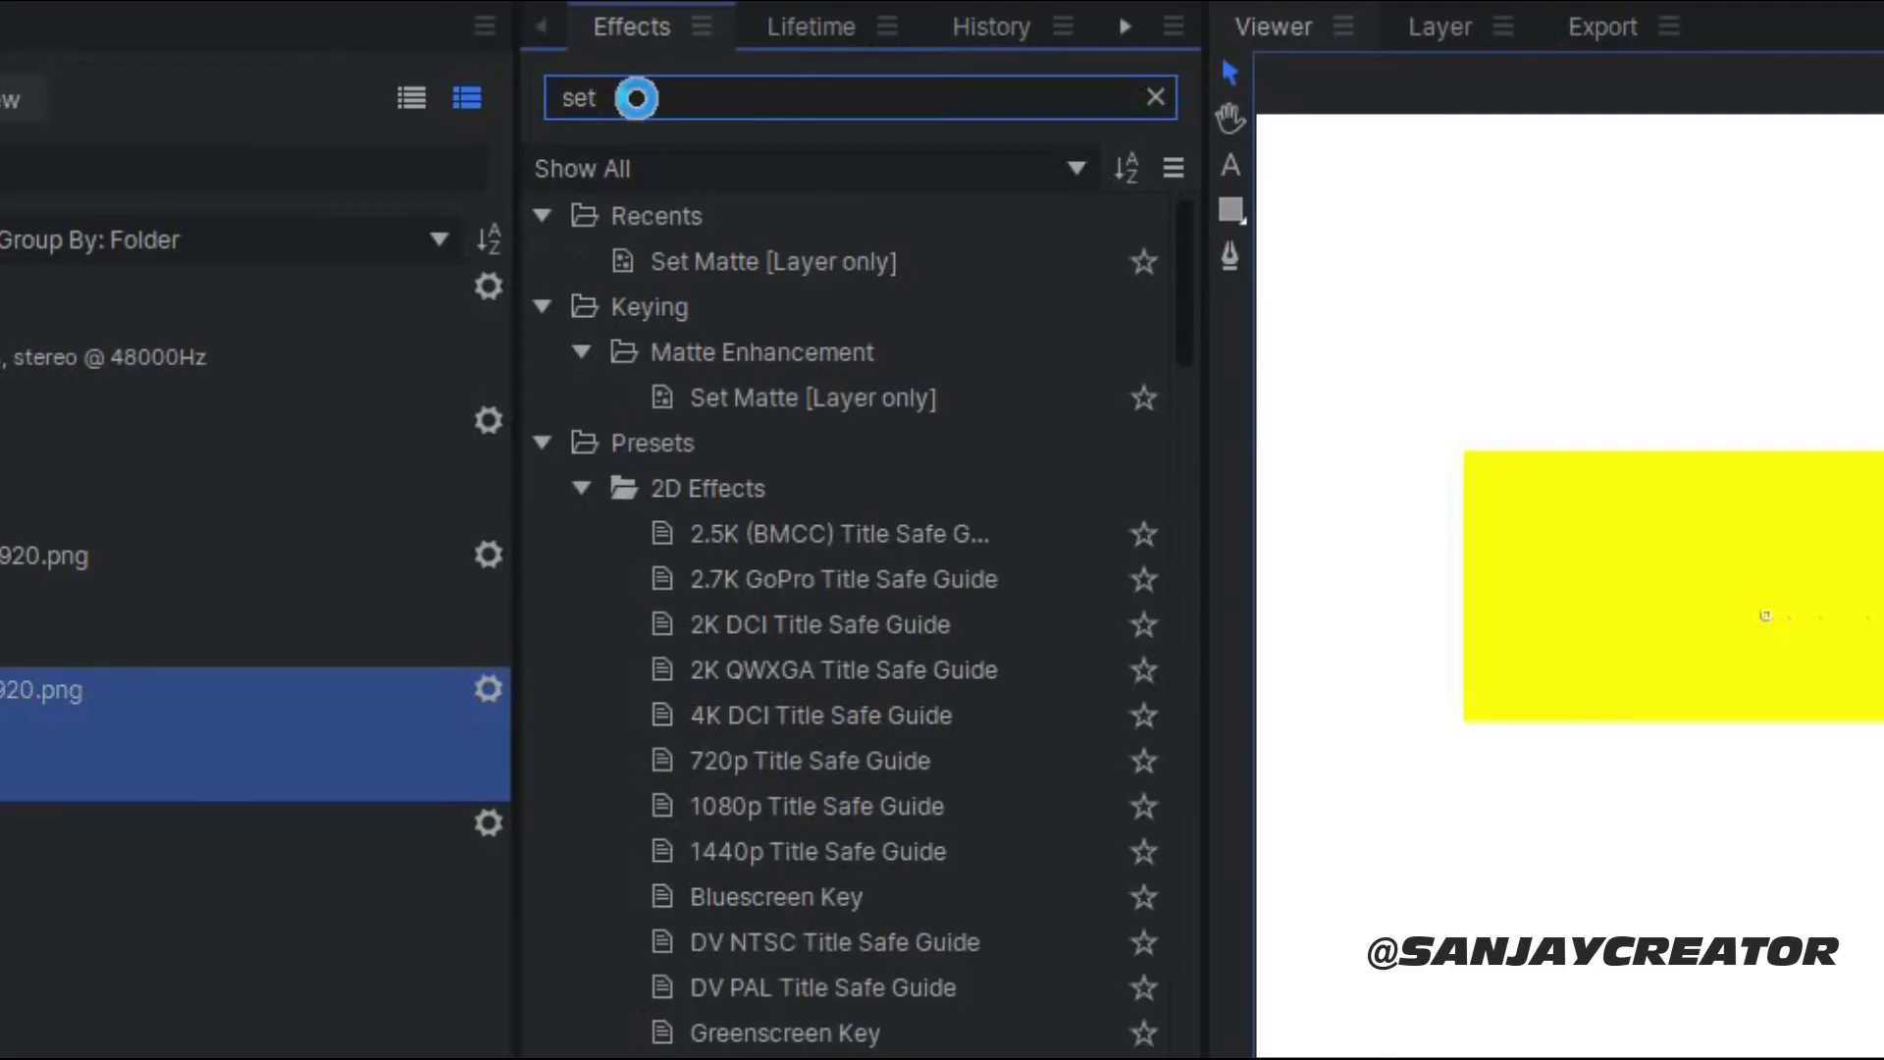
key(BackSpace)
key(BackSpace)
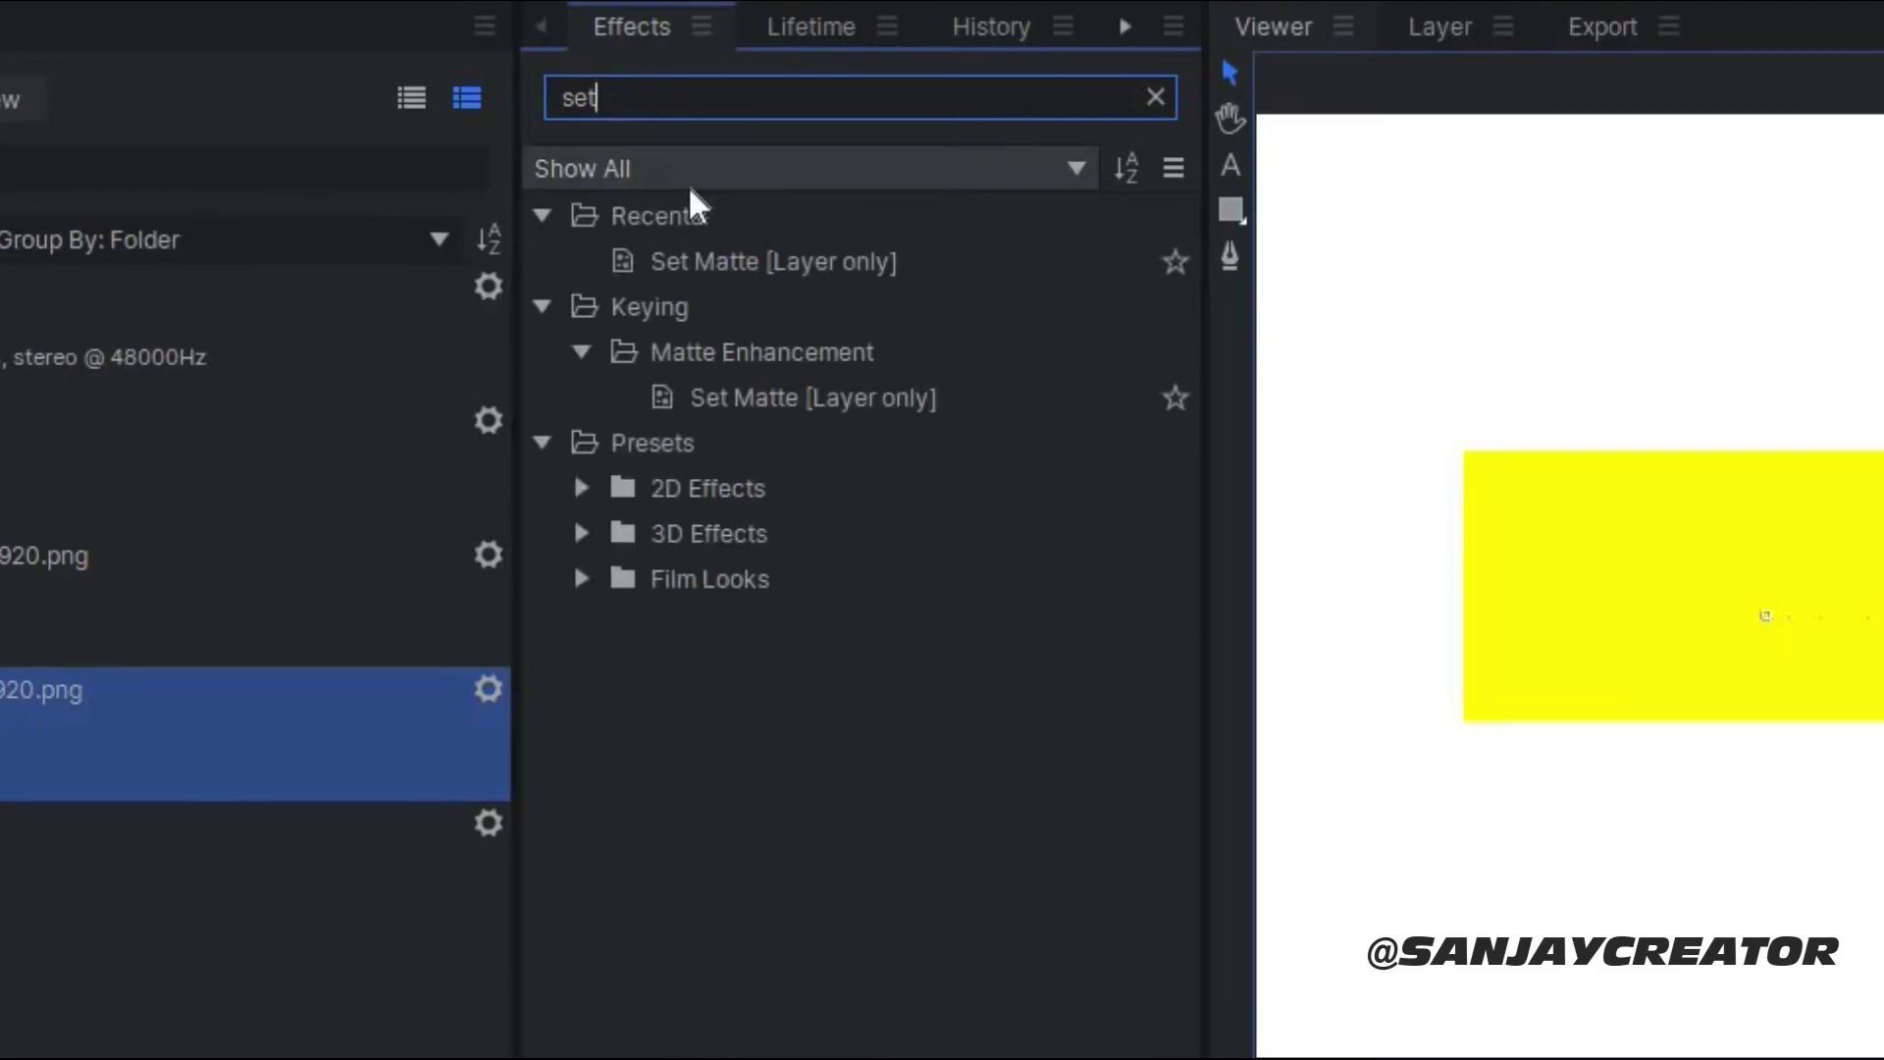
click(738, 266)
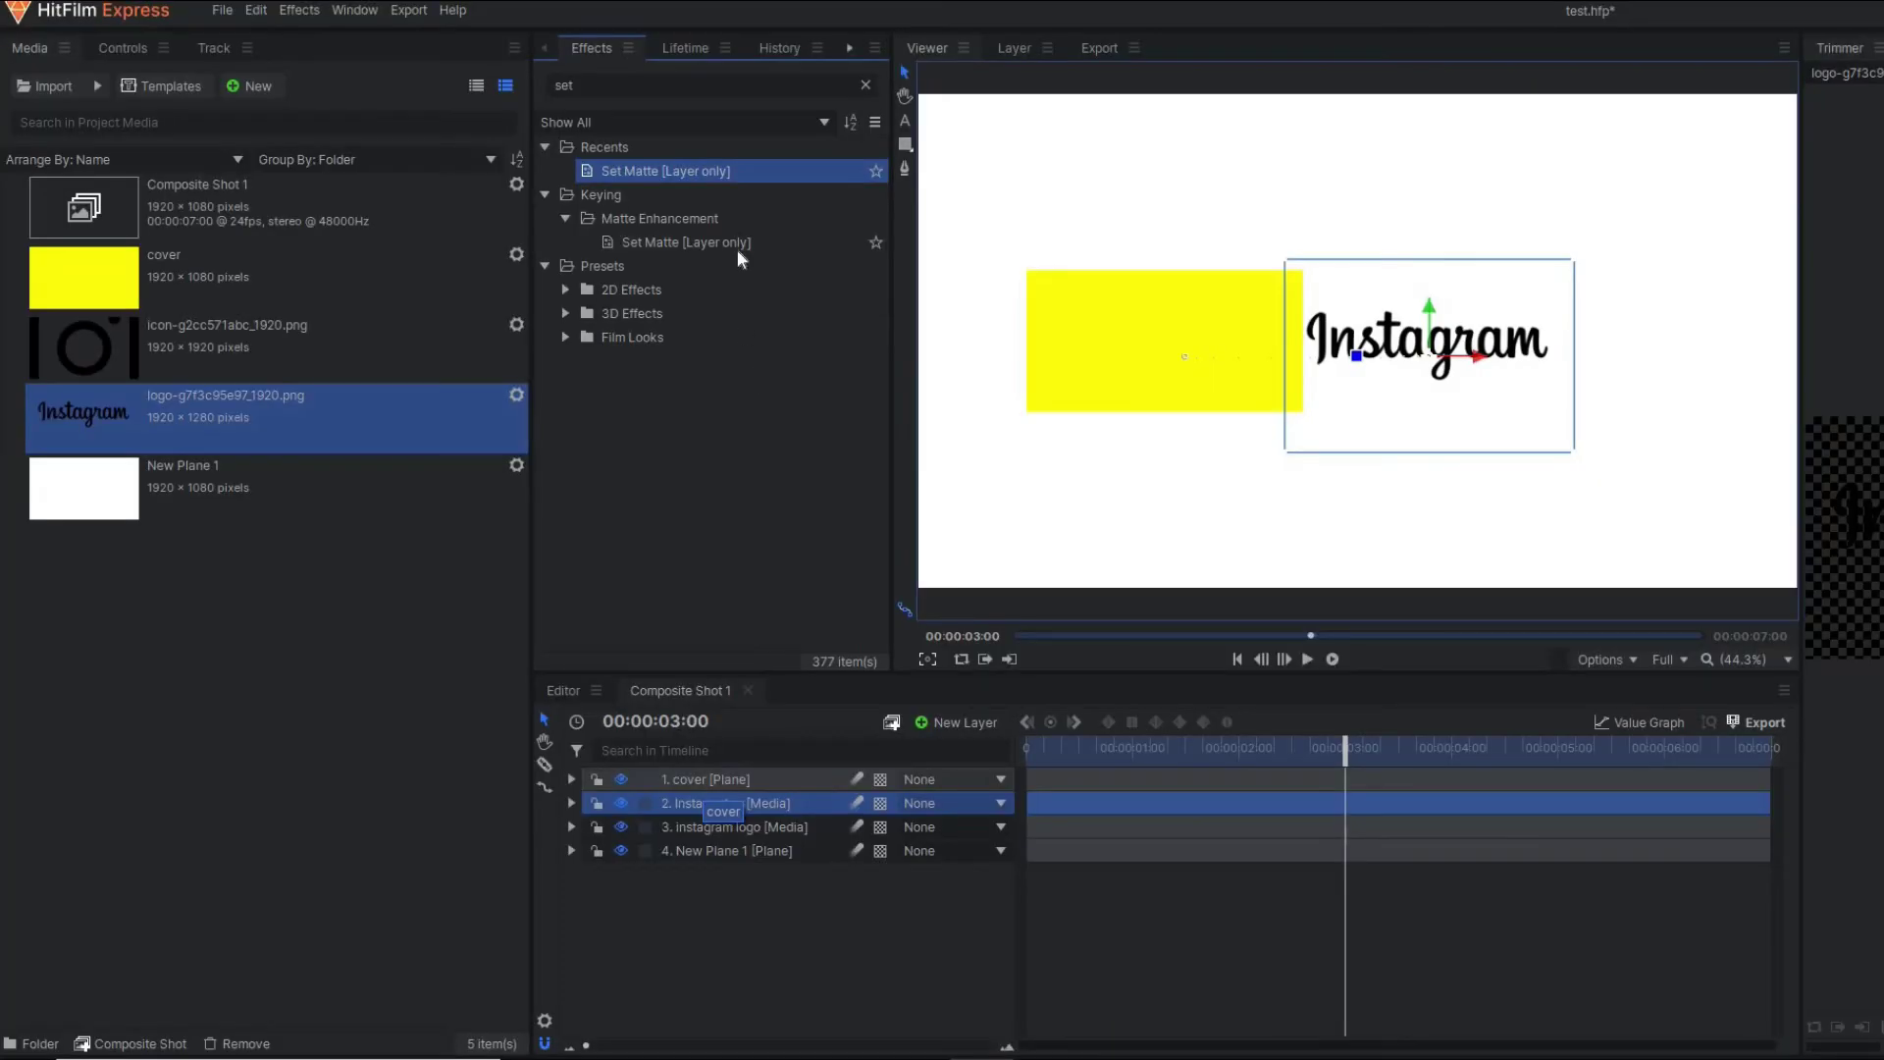
drag(705, 181, 715, 804)
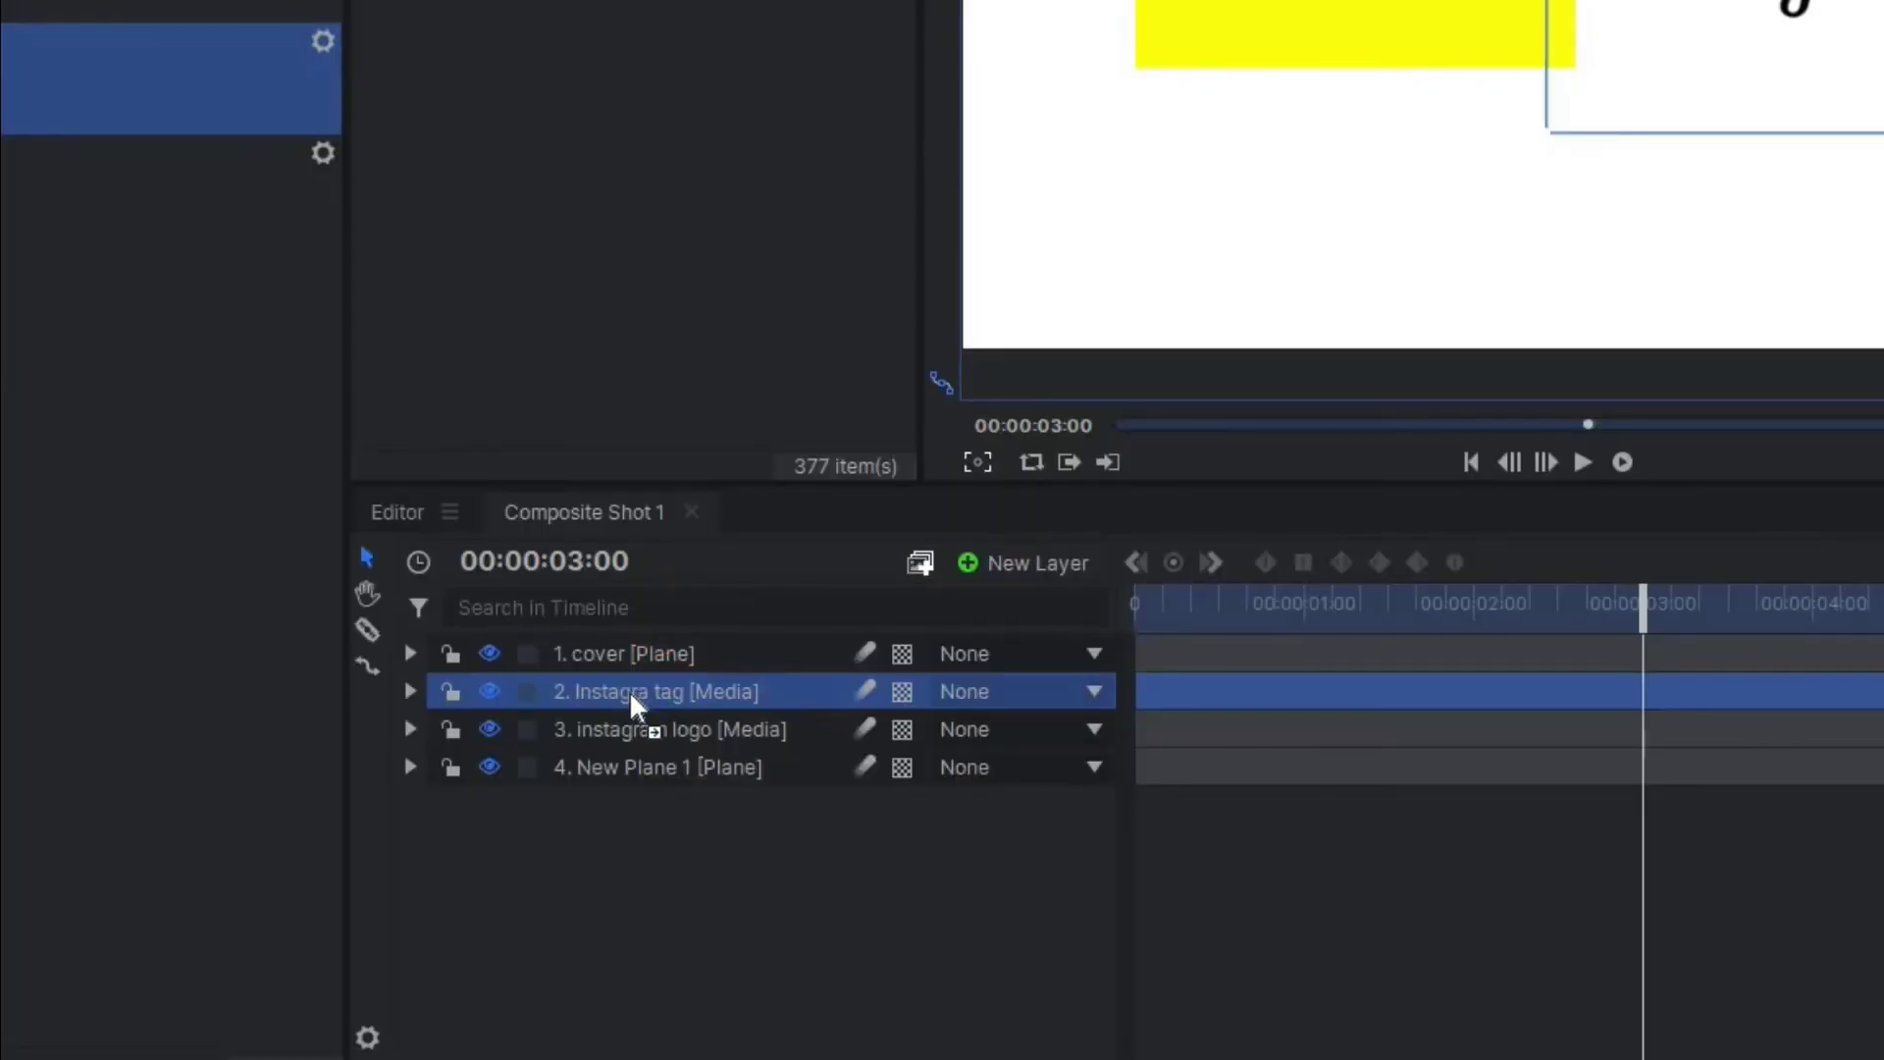
drag(628, 691, 628, 693)
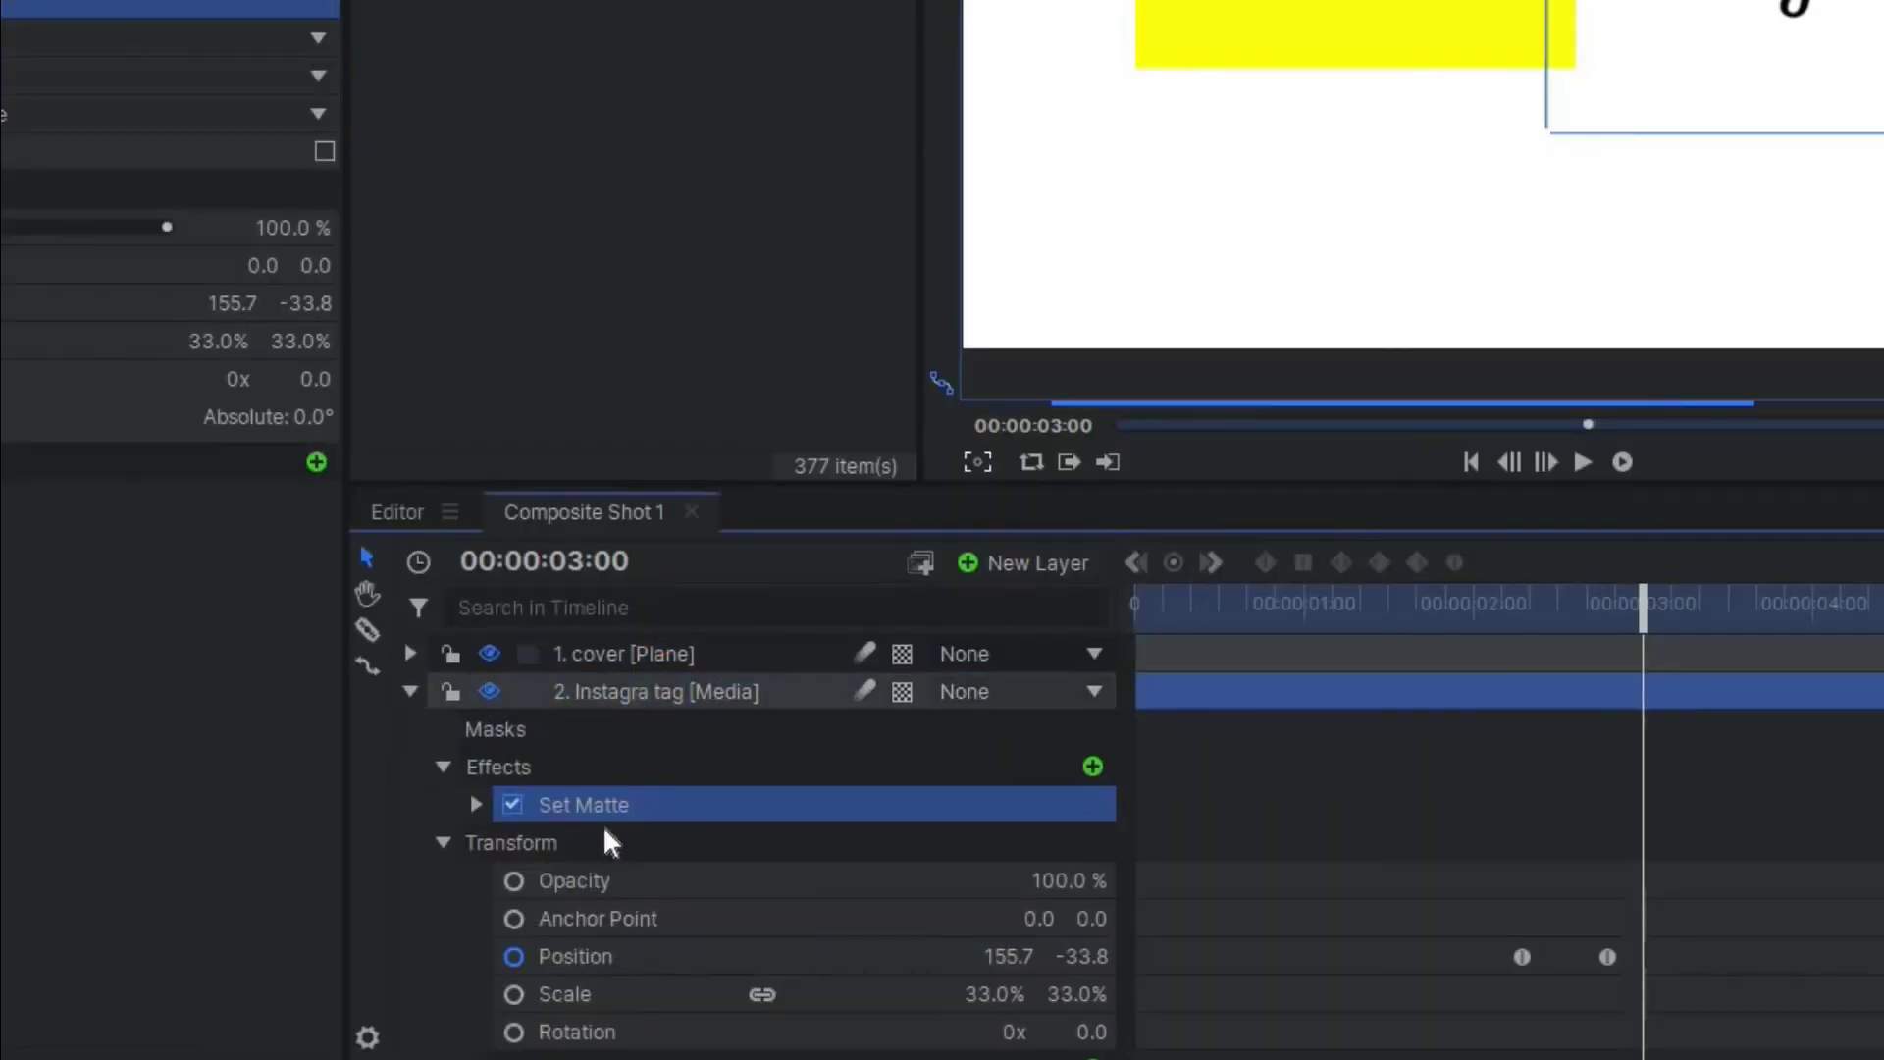
Step: Set the Instagra tag layer's Set Matte source layer to cover and its blend to Subtract
click(475, 805)
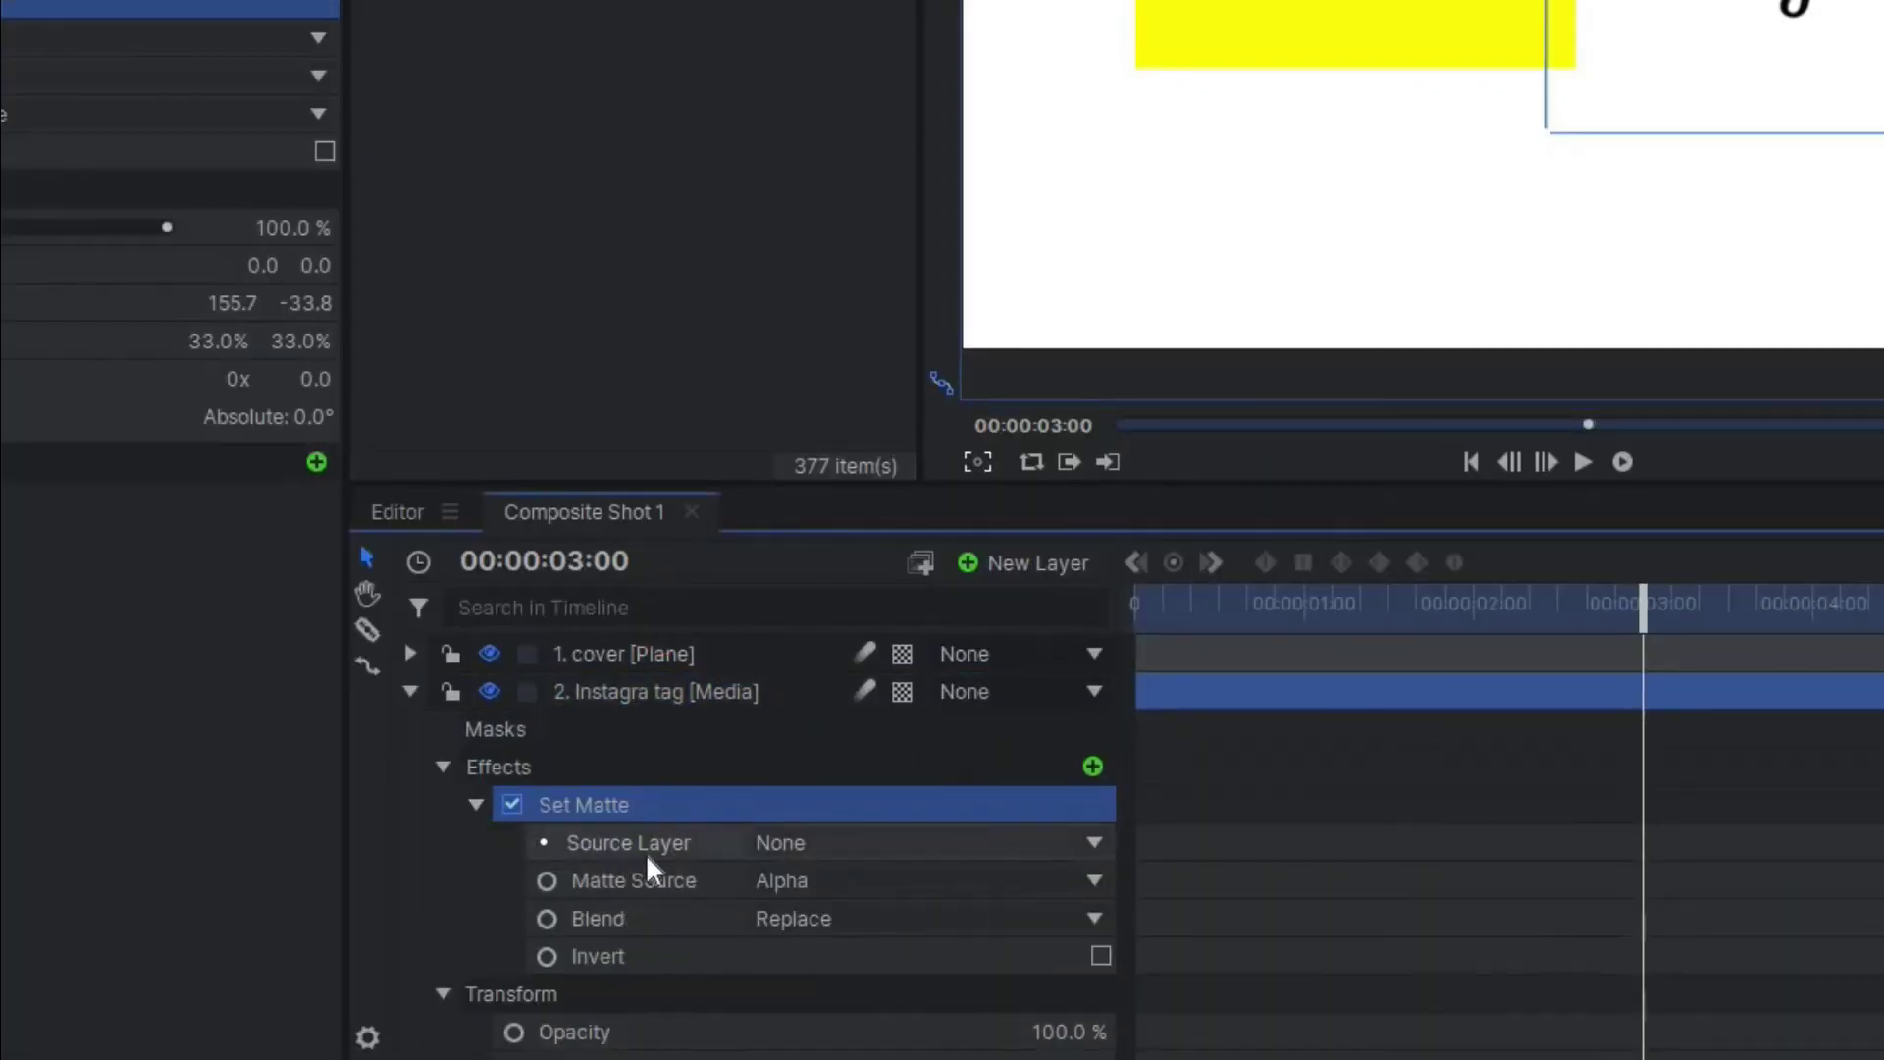
click(936, 842)
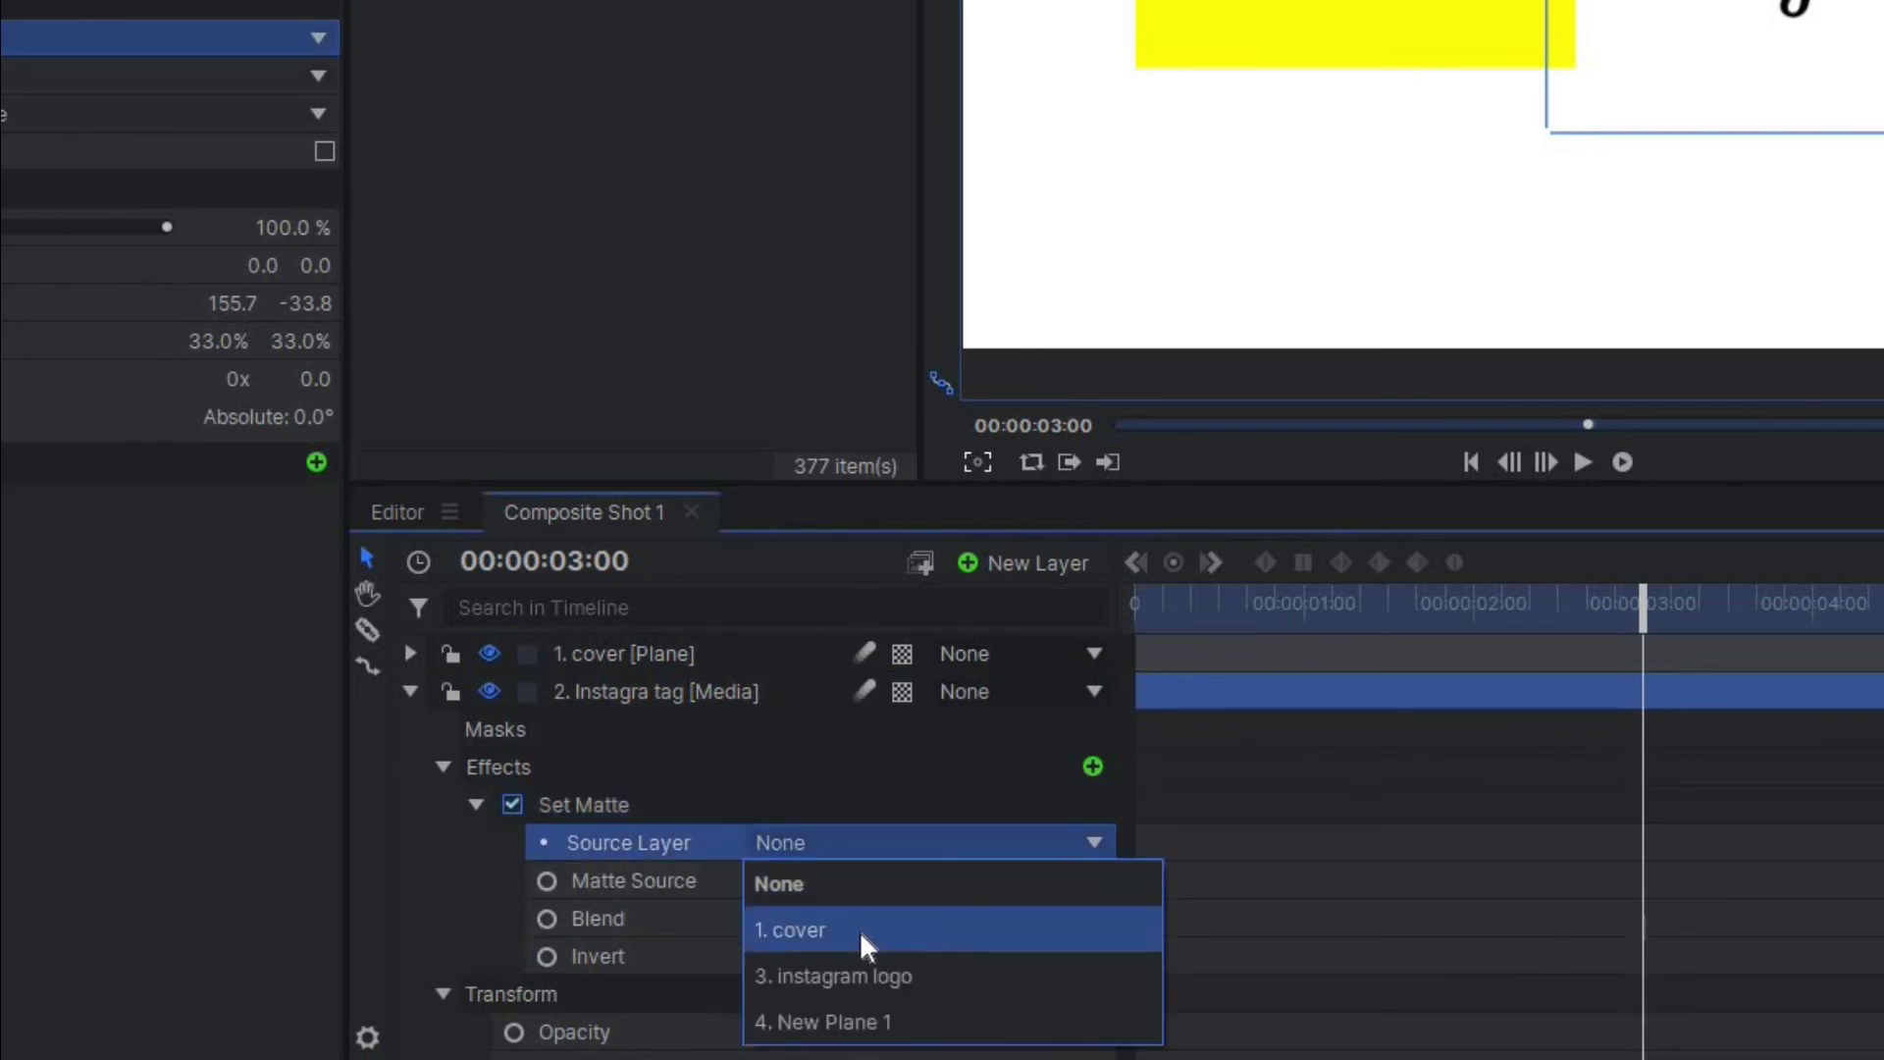
click(859, 930)
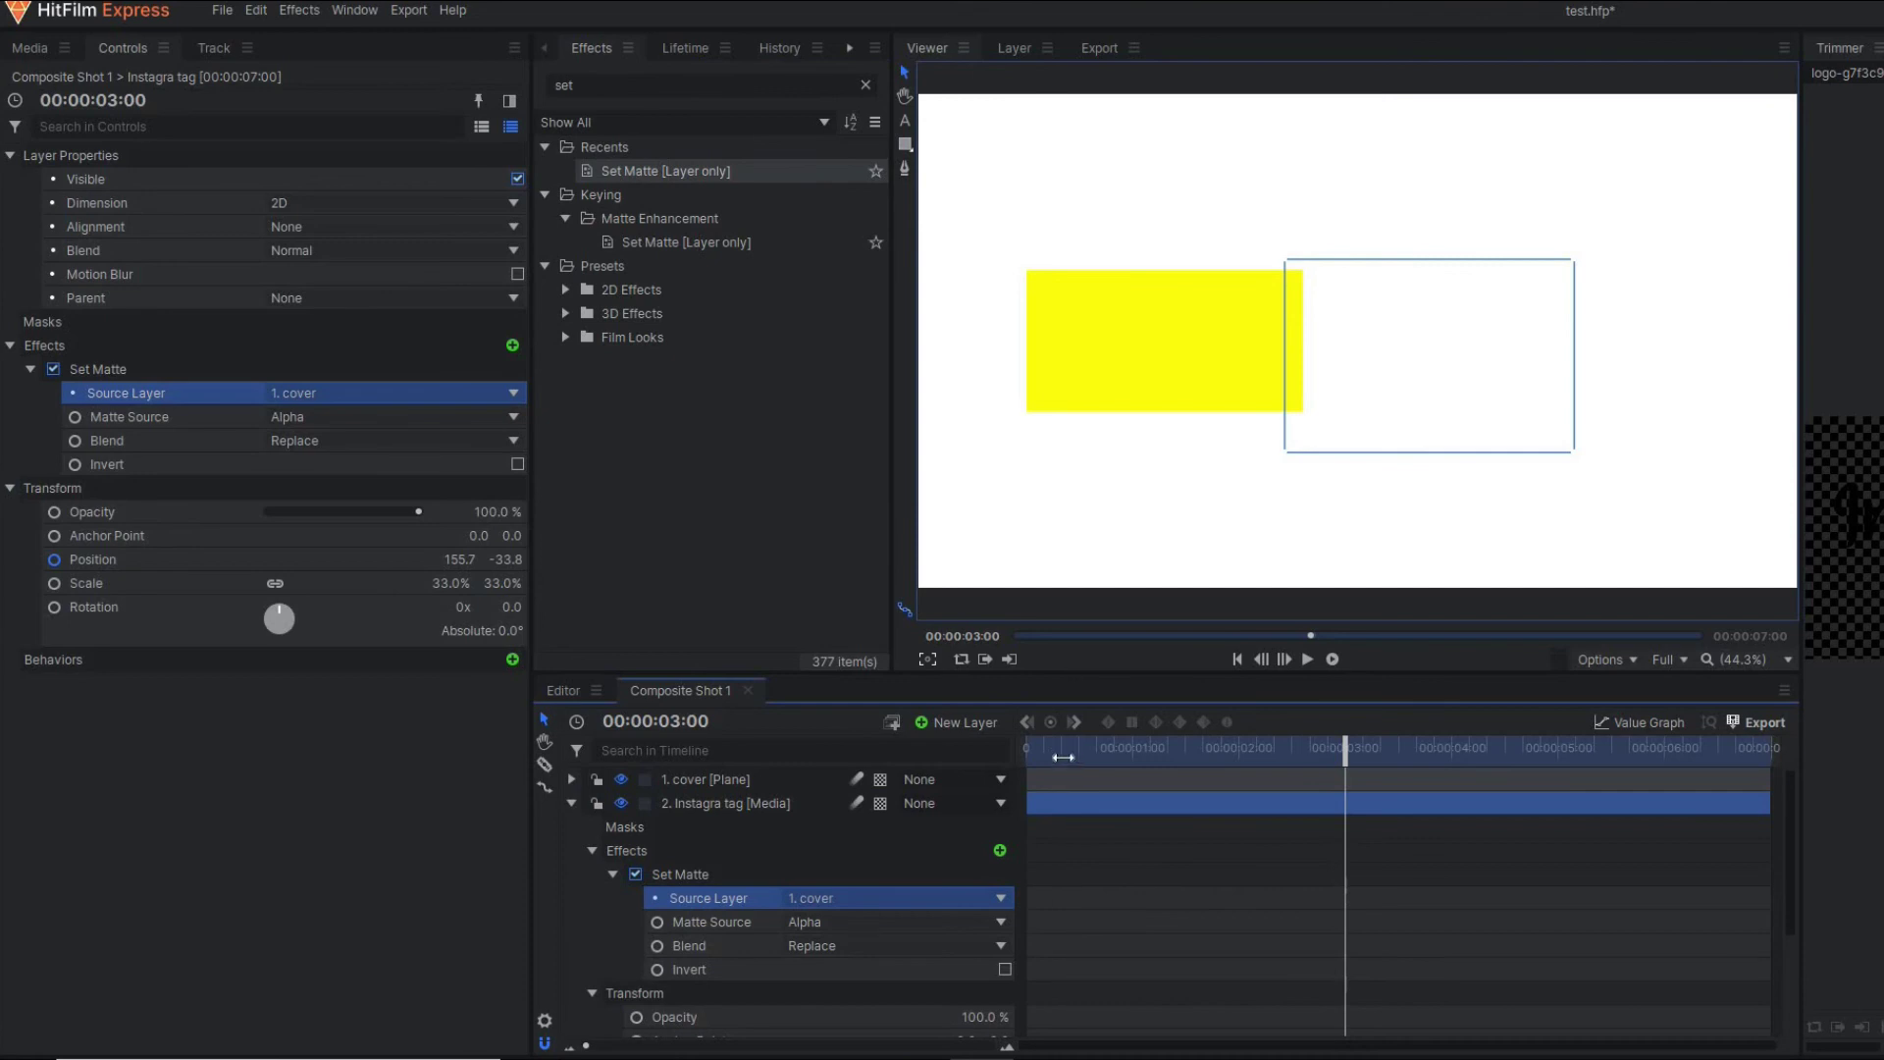
drag(1062, 757, 1393, 774)
click(934, 947)
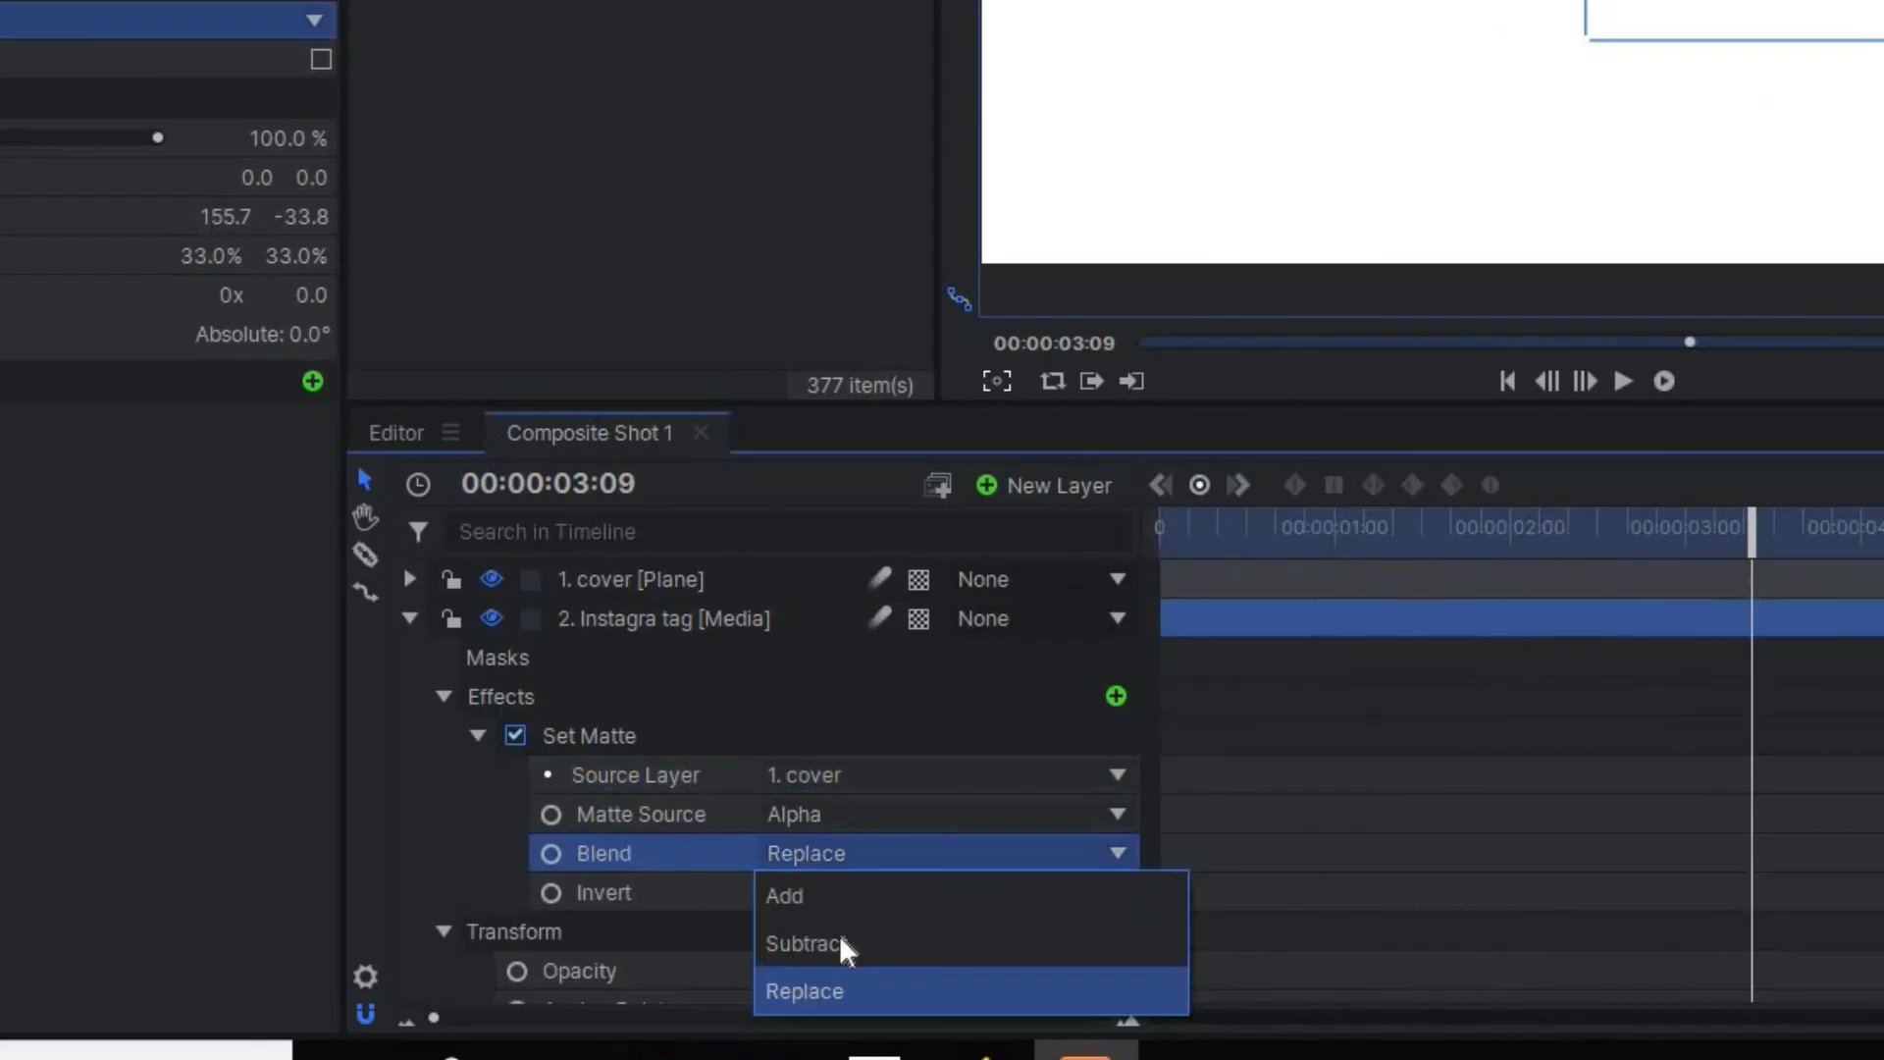
click(833, 1001)
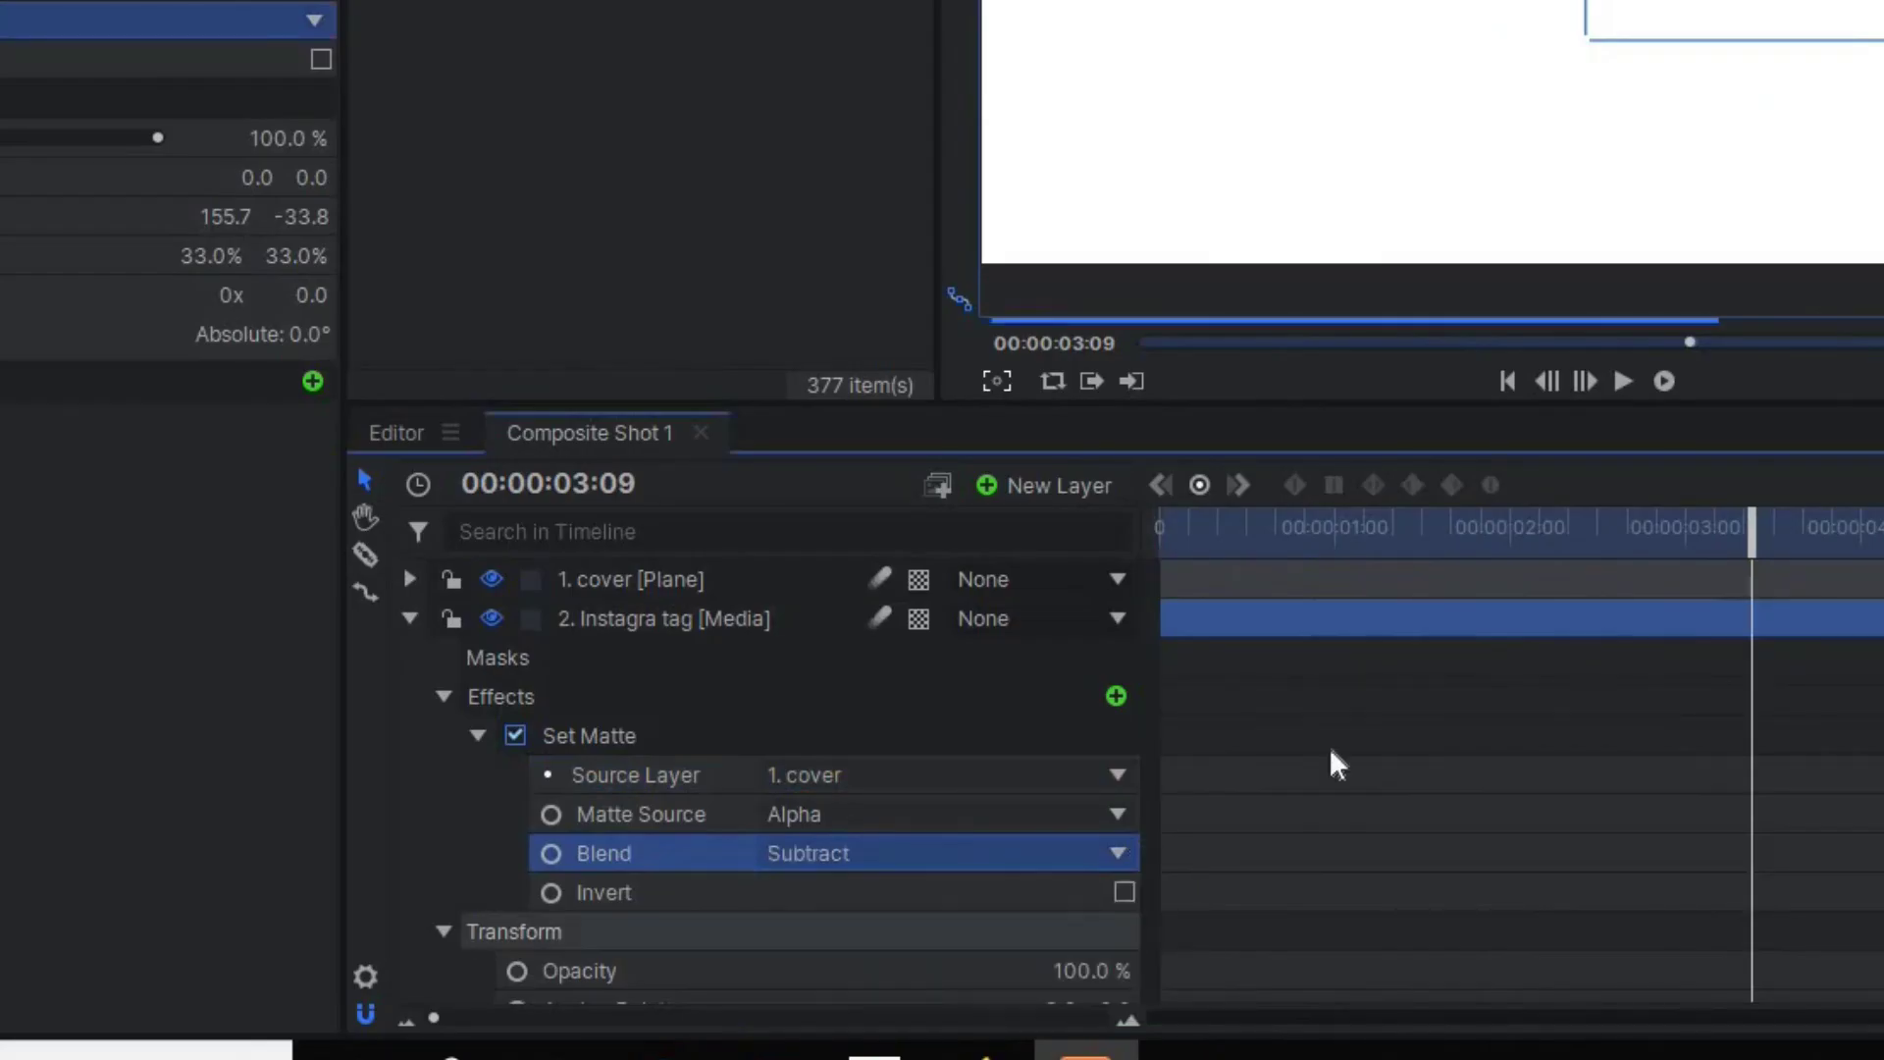
Step: Collapse the Instagra tag layer's properties and hide the cover plane, checking the wordmark reveal on other frames
click(1213, 556)
click(411, 620)
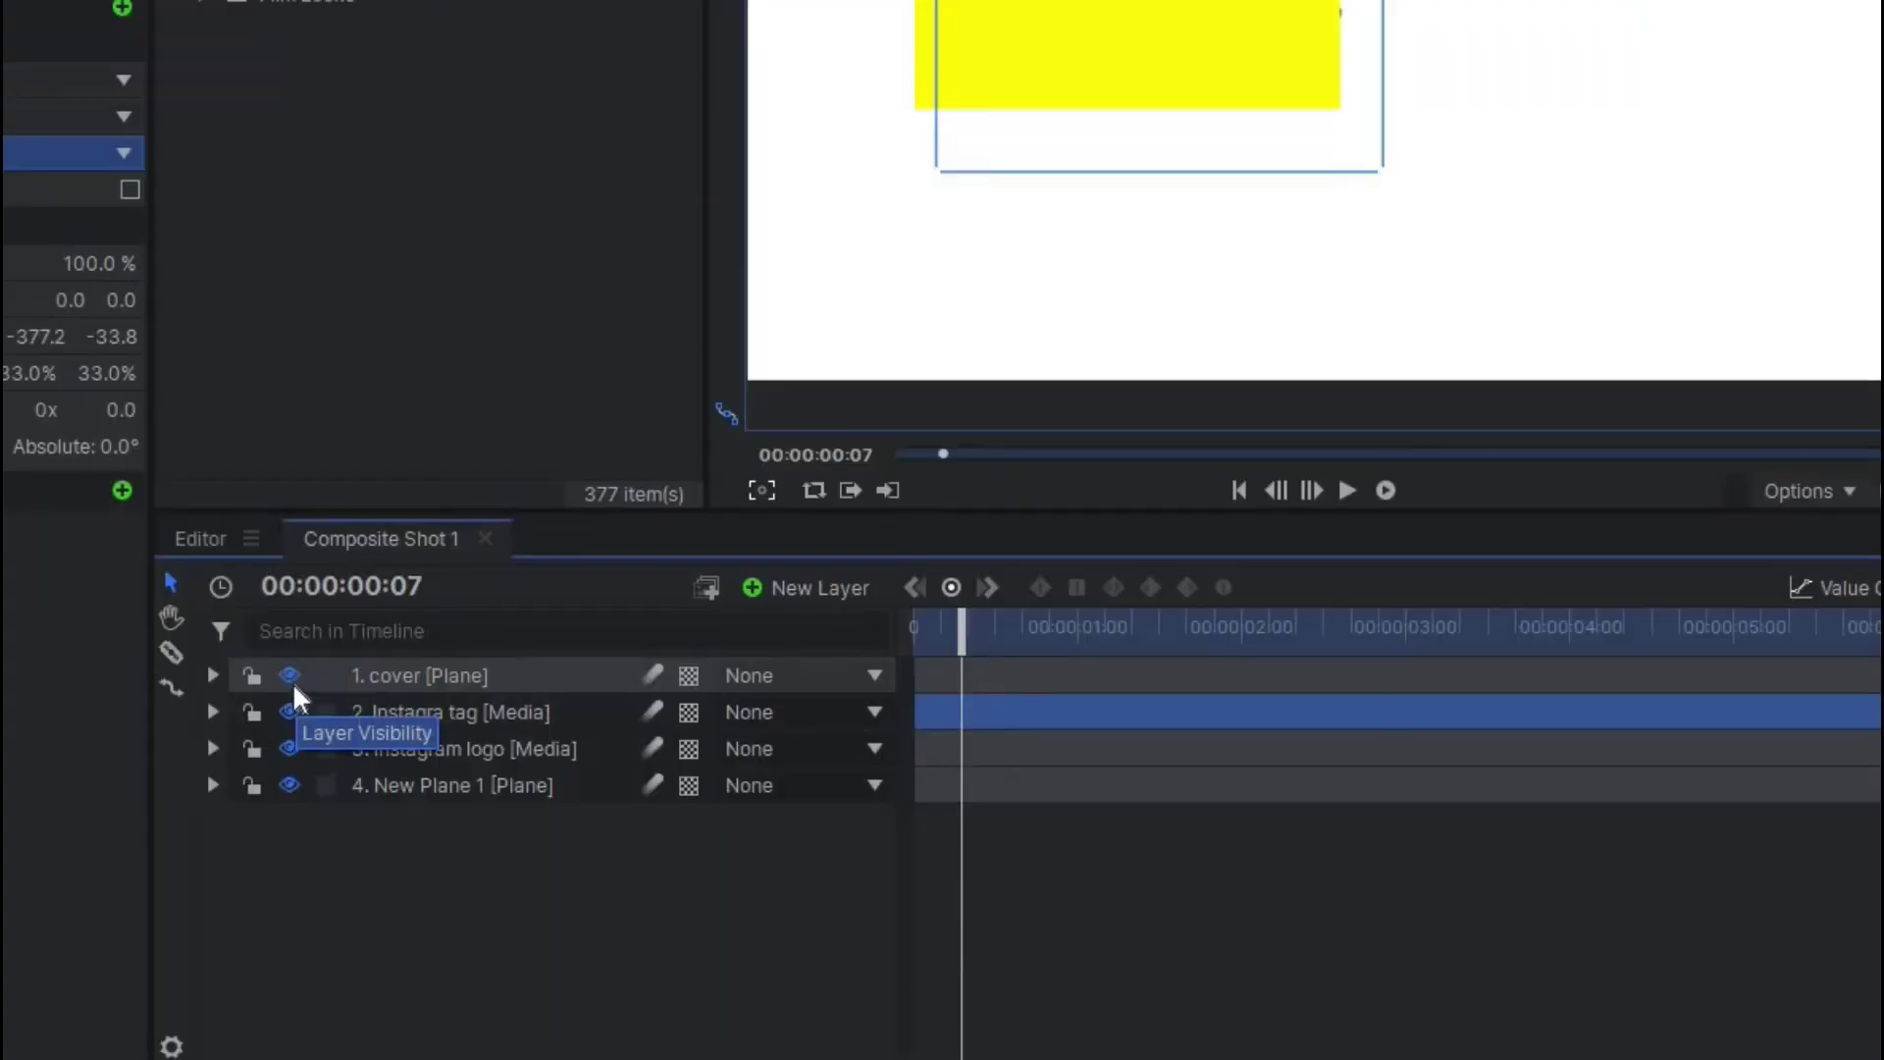
click(288, 674)
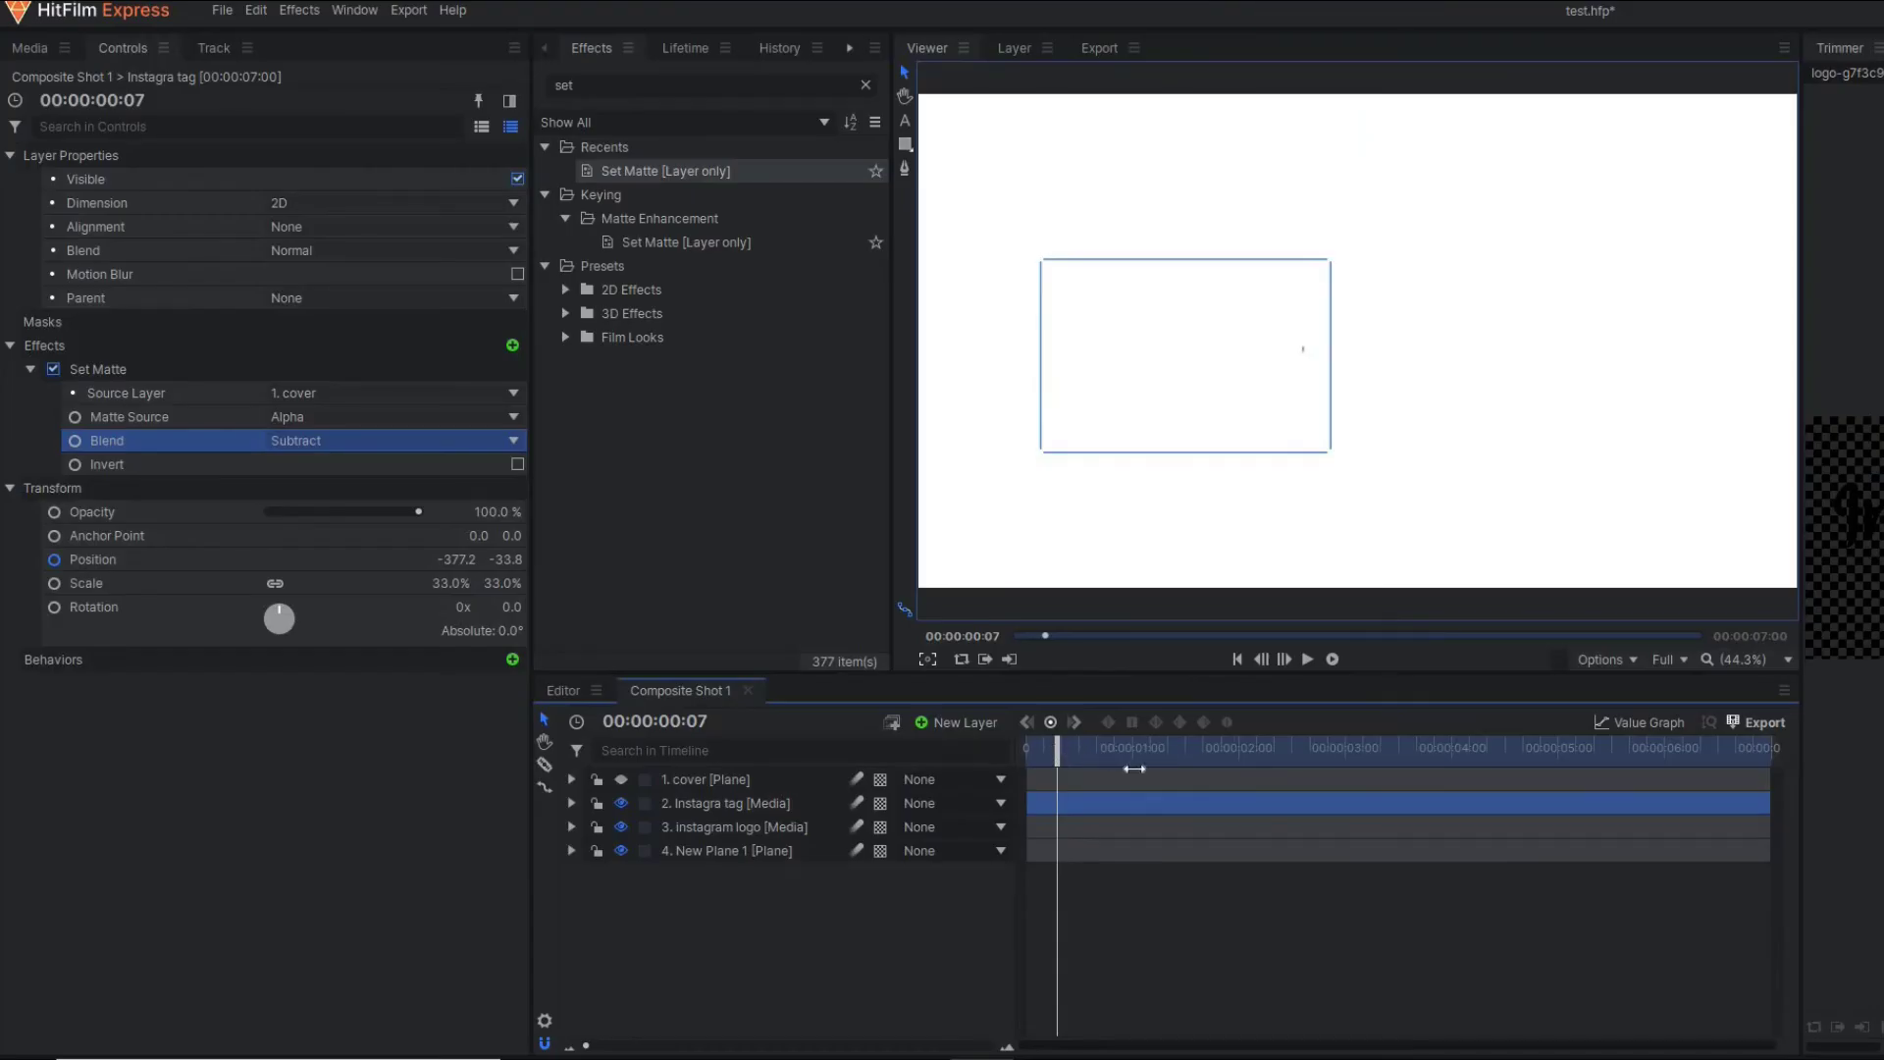
drag(1133, 769, 1385, 803)
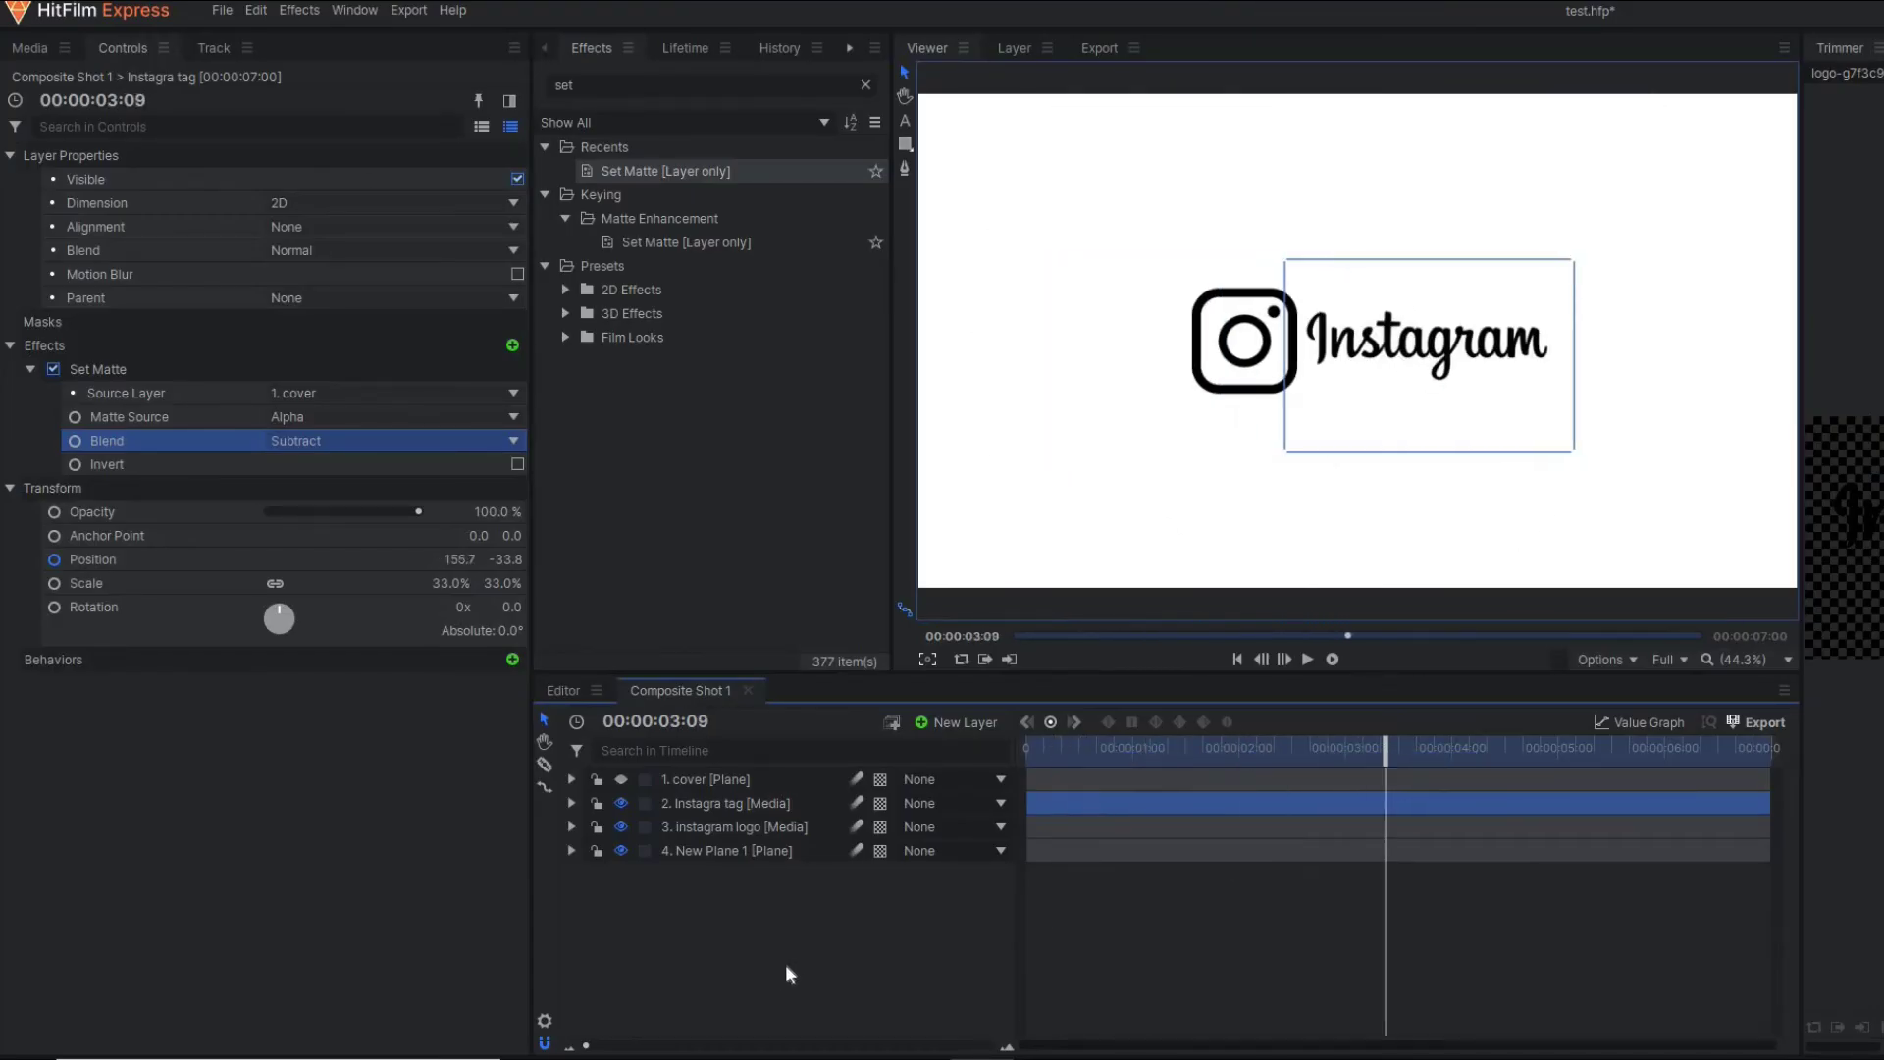
click(785, 980)
Step: Play the animation from the start and examine the matte edge beside the icon at 200% zoom, then fit the view again
click(1055, 761)
drag(1170, 782, 1315, 829)
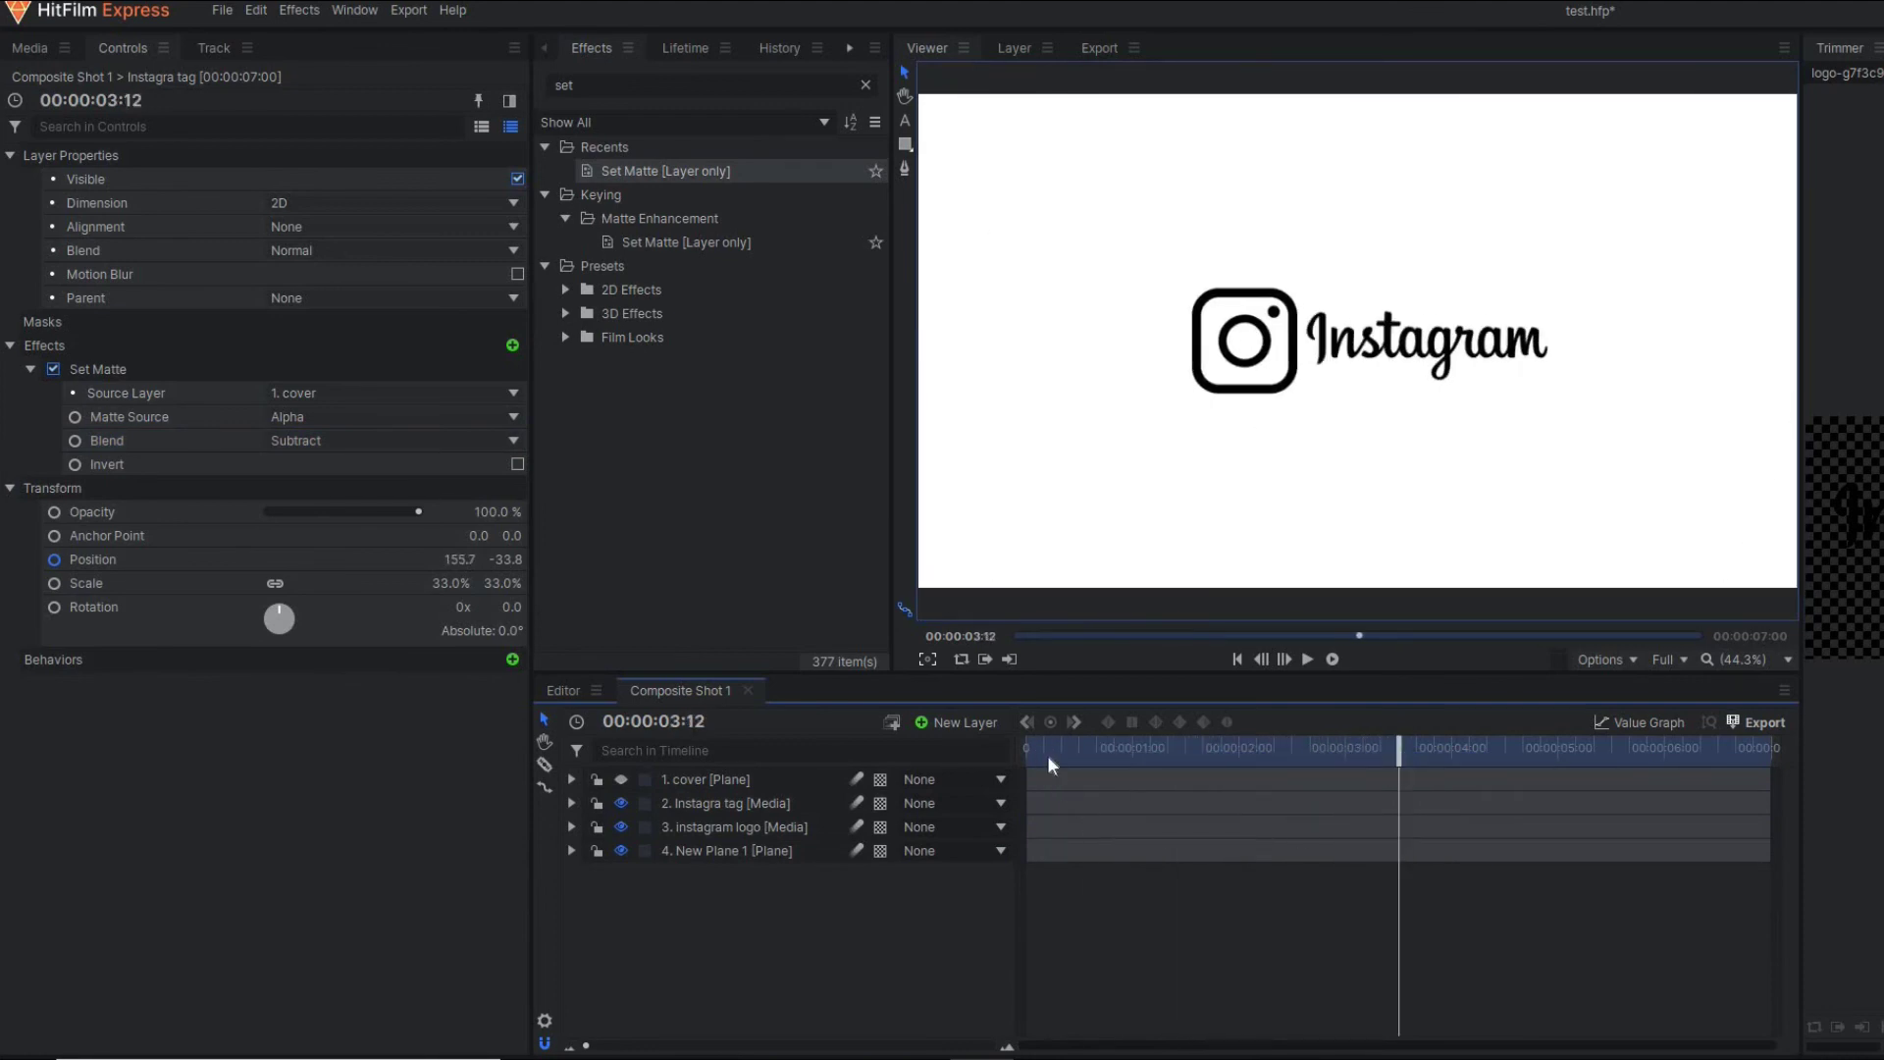
key(Home)
click(1307, 658)
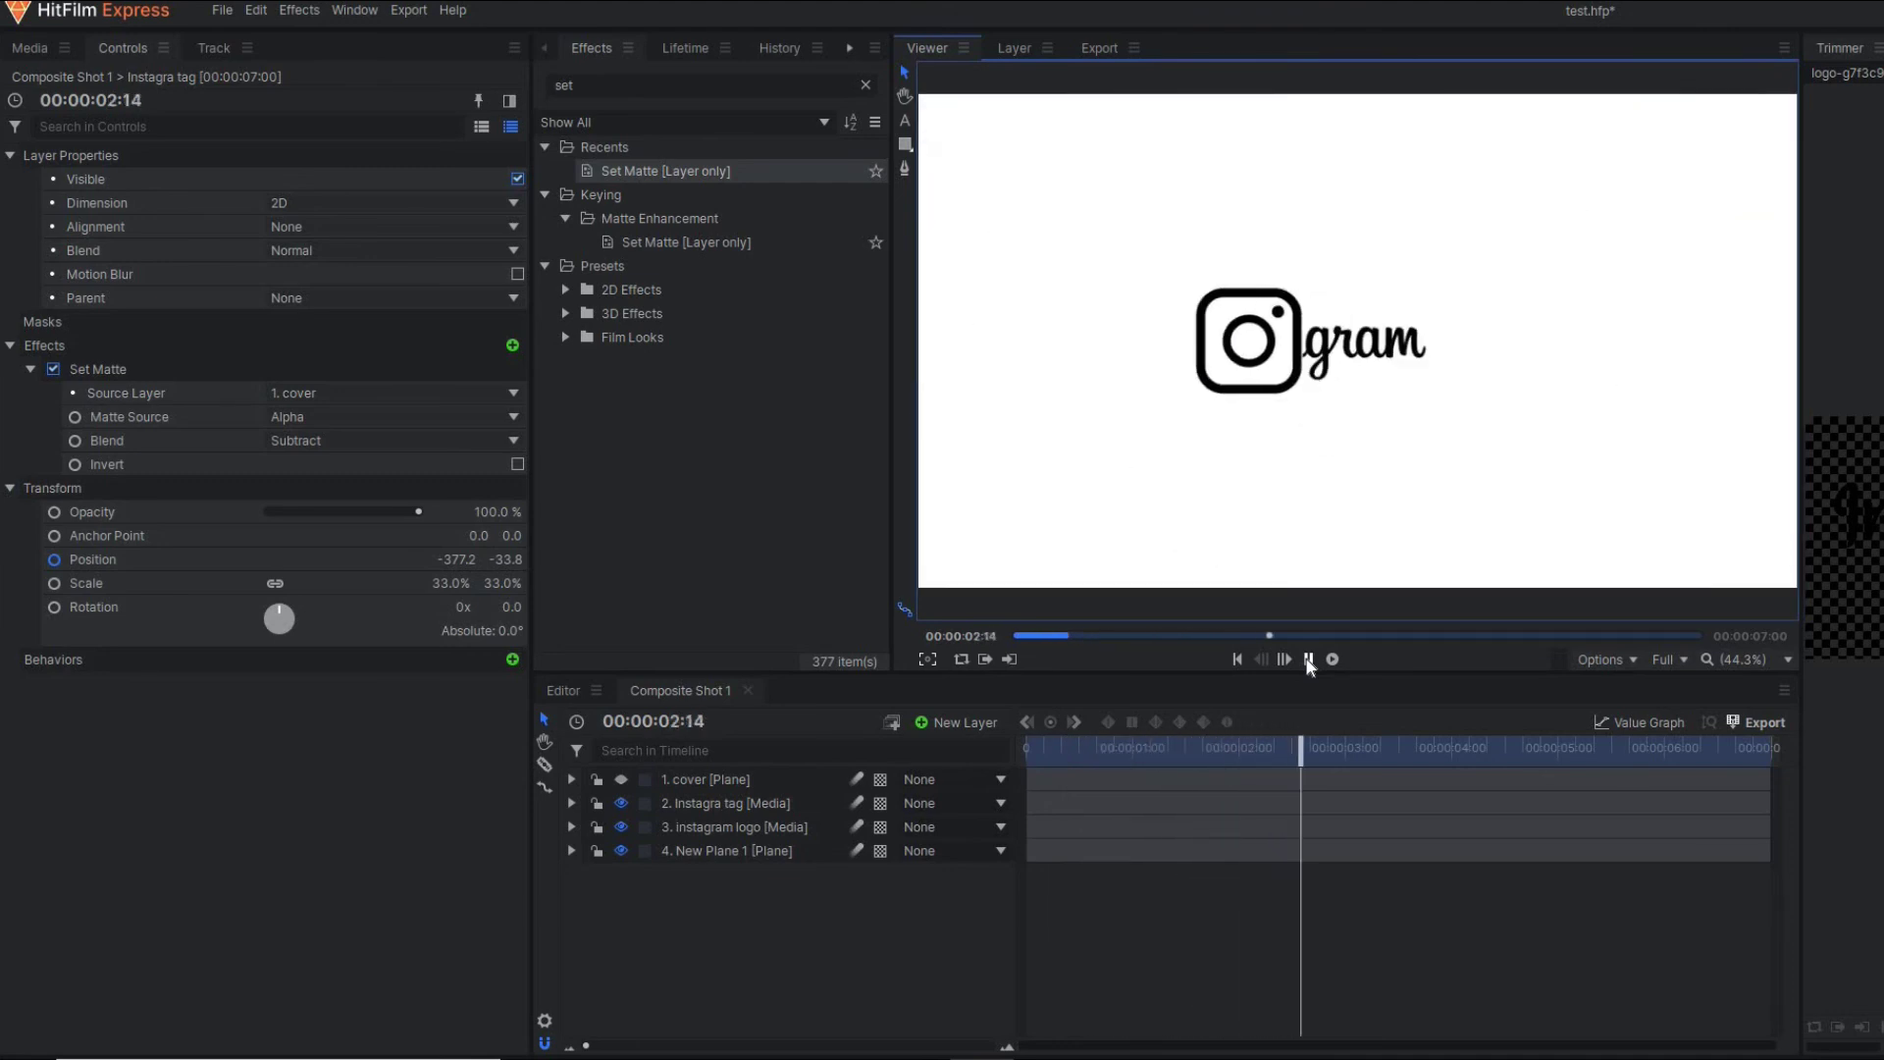
click(1308, 659)
scroll(1315, 382, up, 5)
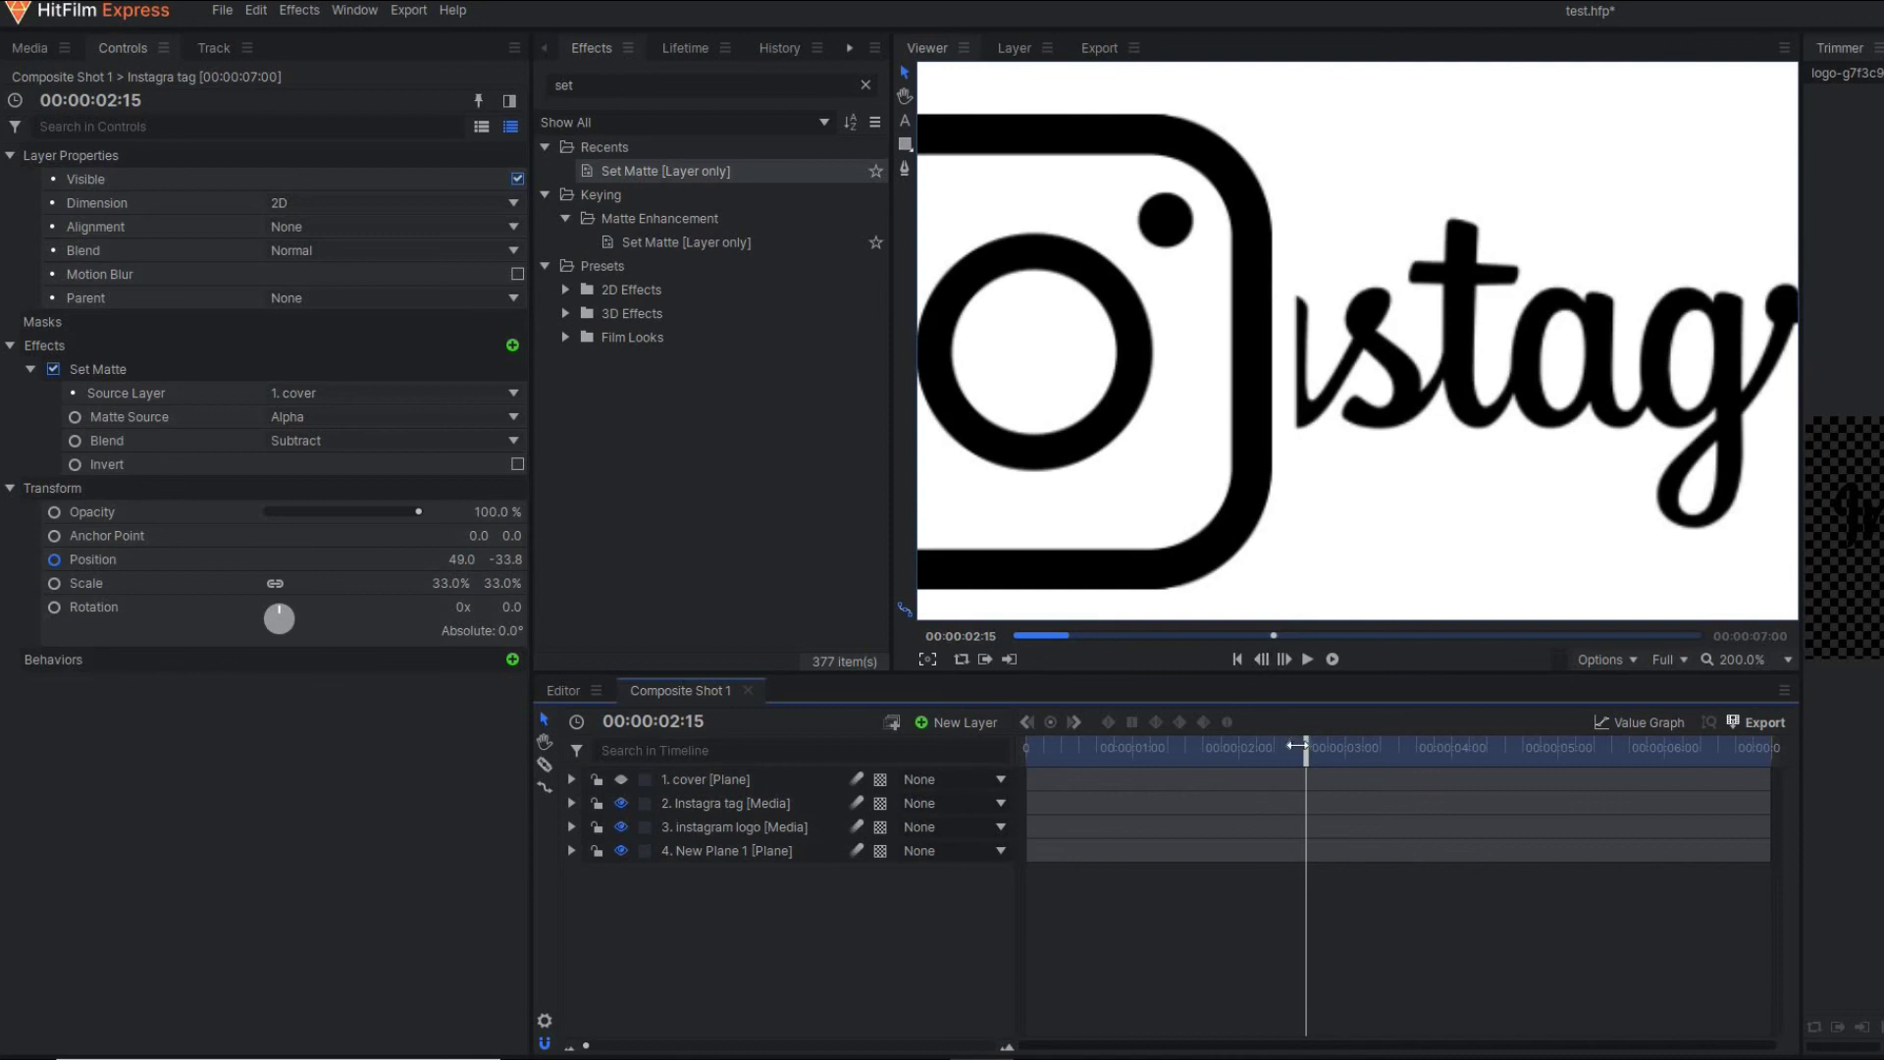
drag(1271, 758, 1372, 775)
click(1729, 670)
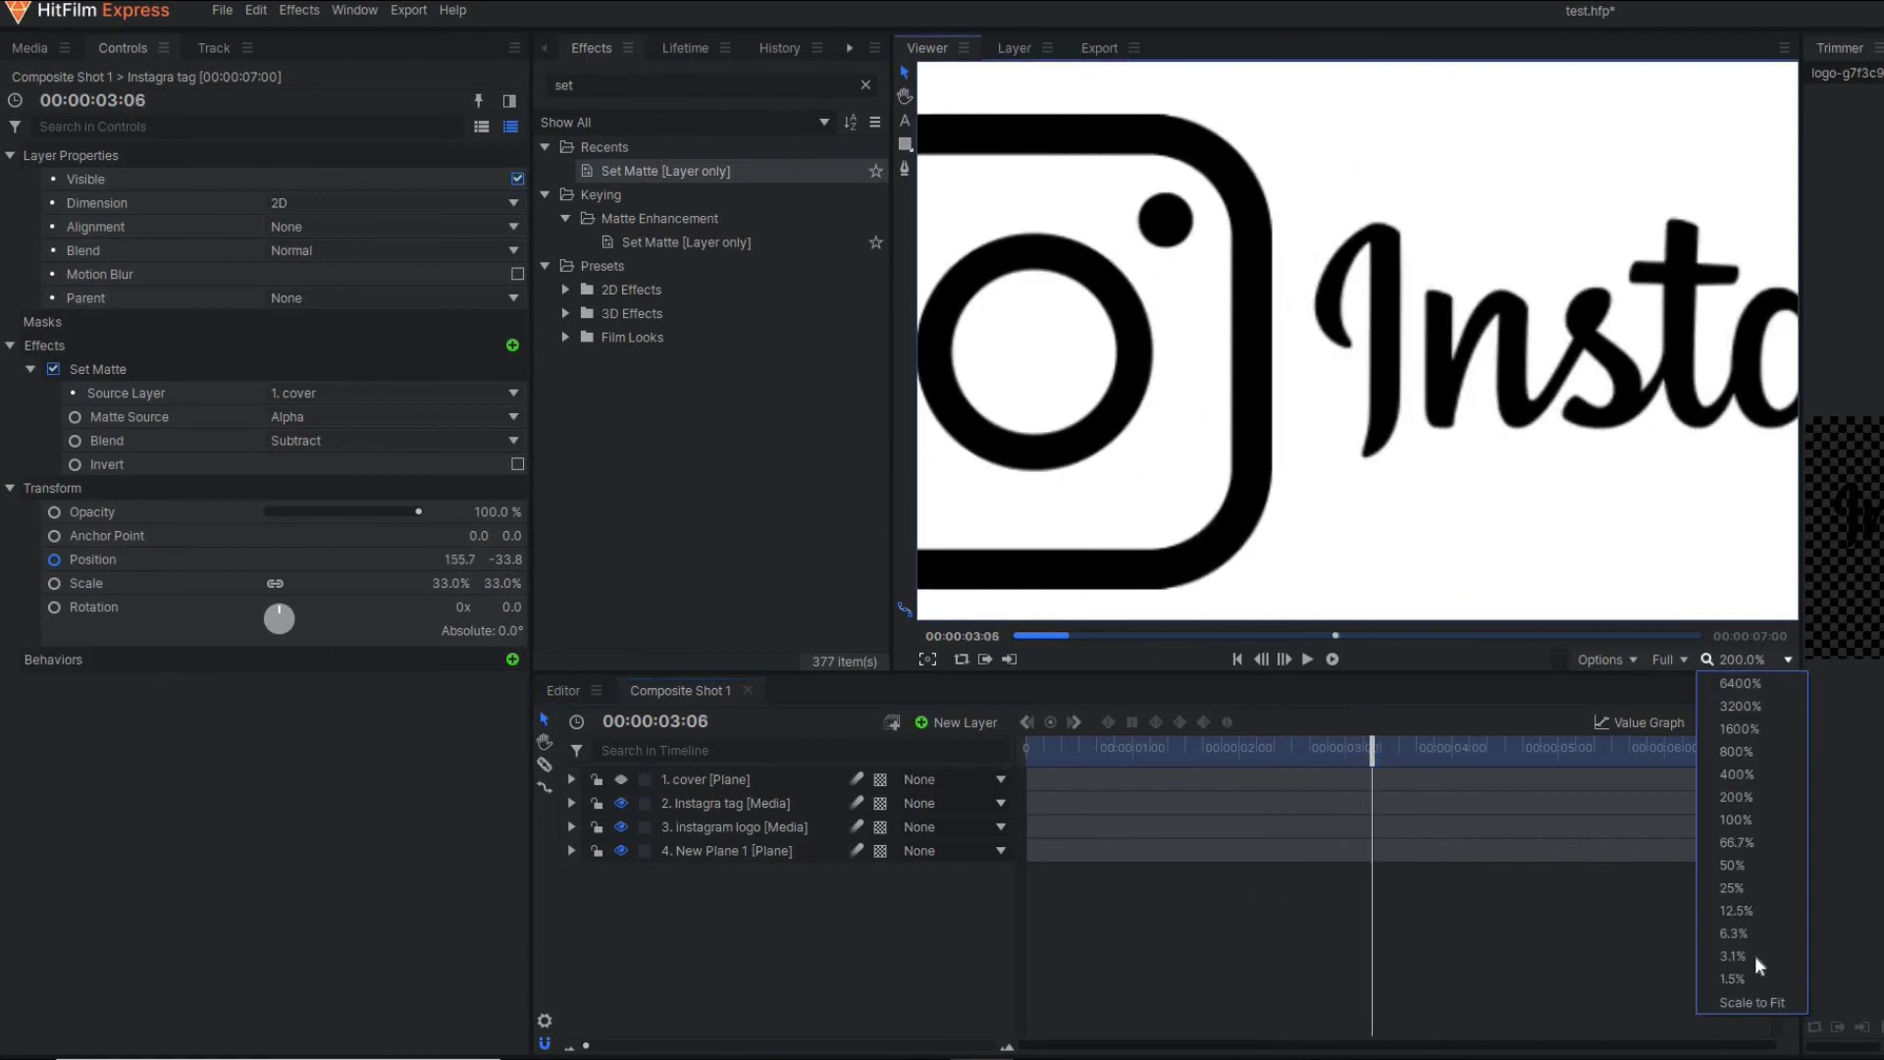
click(1750, 1005)
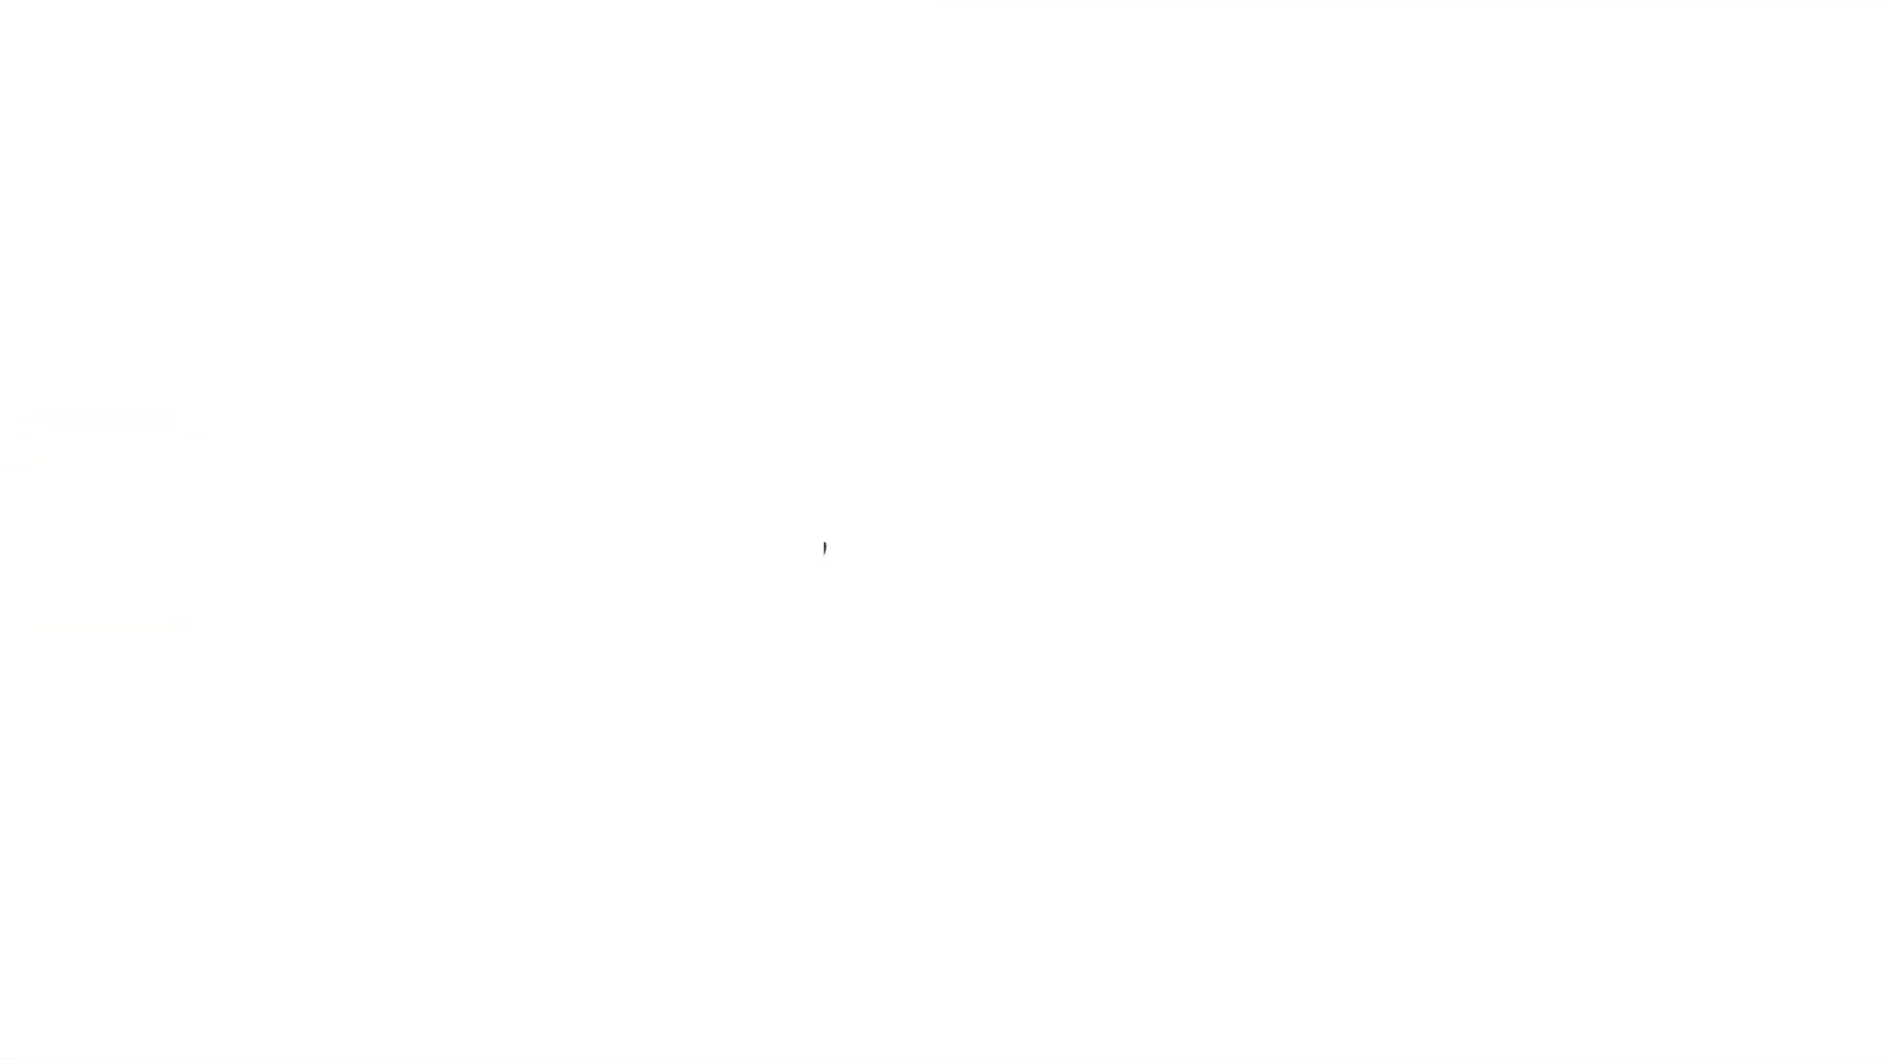